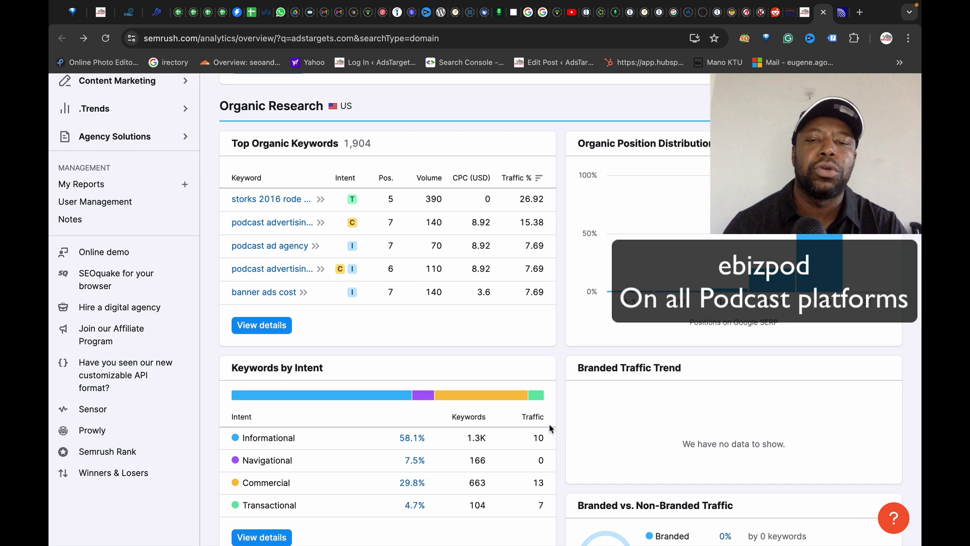
Review the organic keywords, keyword intent and main organic competitors in the adstargets.com domain overview, ending at the overview summary.
{"action": "scroll", "coordinate": [550, 429], "scroll_direction": "down", "scroll_amount": 3}
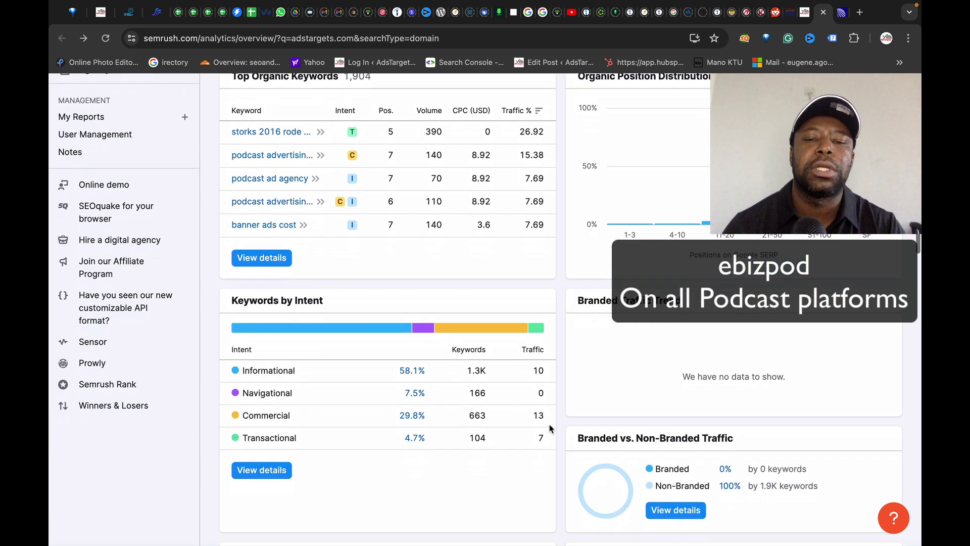
{"action": "scroll", "coordinate": [550, 429], "scroll_direction": "down", "scroll_amount": 3}
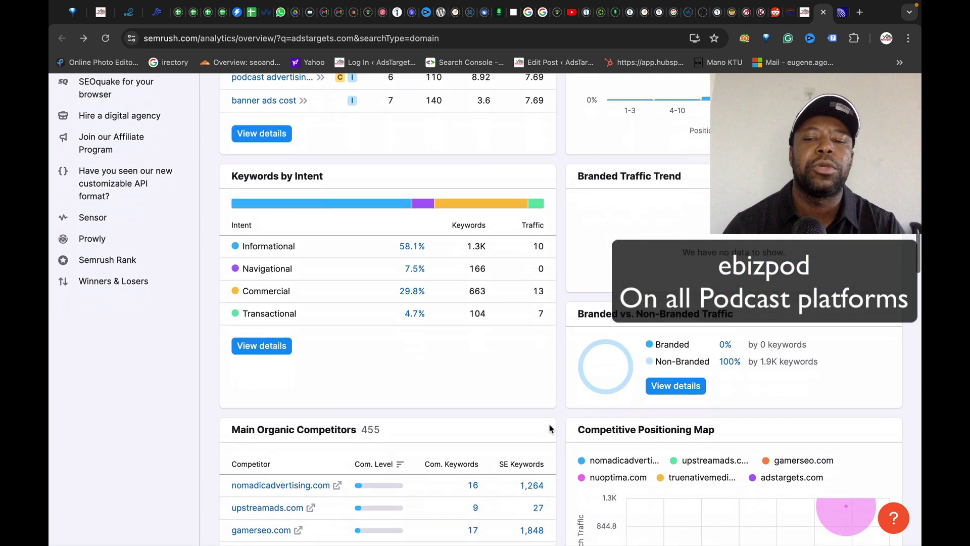
{"action": "scroll", "coordinate": [551, 429], "scroll_direction": "down", "scroll_amount": 3}
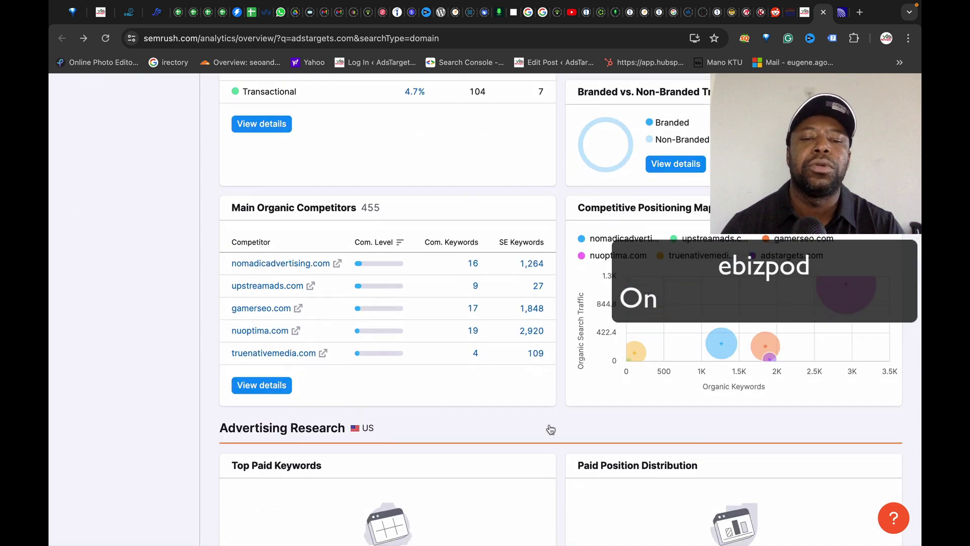
{"action": "scroll", "coordinate": [550, 429], "scroll_direction": "down", "scroll_amount": 1}
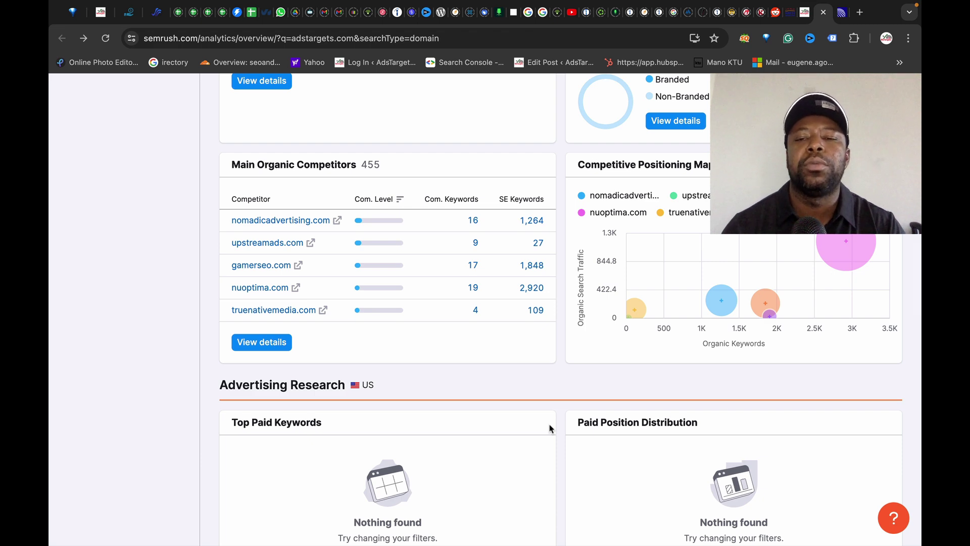
{"action": "scroll", "coordinate": [550, 428], "scroll_direction": "up", "scroll_amount": 1}
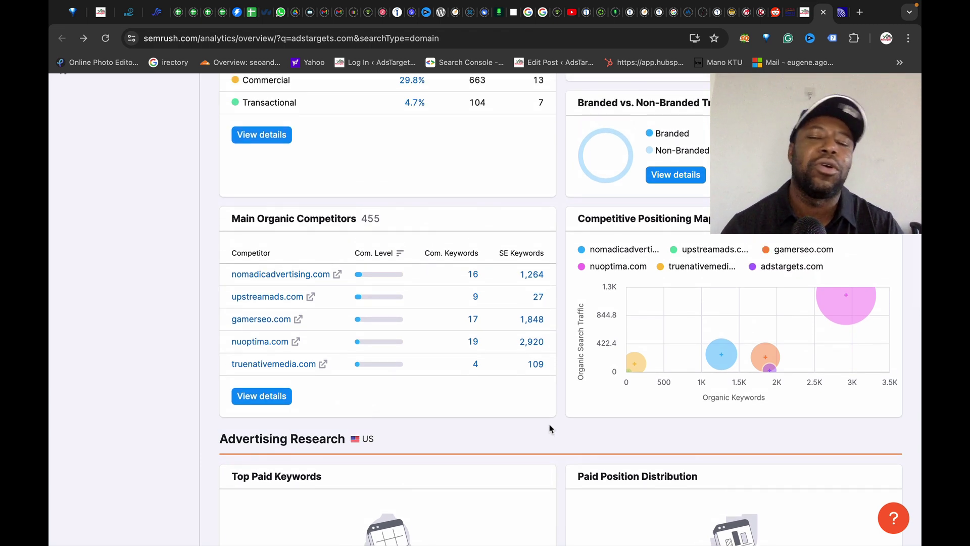
{"action": "scroll", "coordinate": [551, 429], "scroll_direction": "up", "scroll_amount": 4}
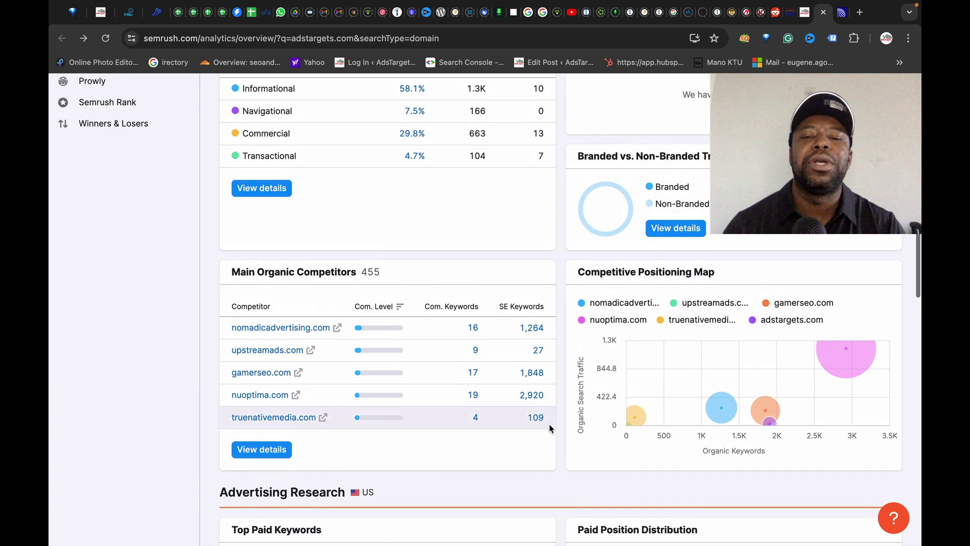
{"action": "scroll", "coordinate": [550, 428], "scroll_direction": "up", "scroll_amount": 2}
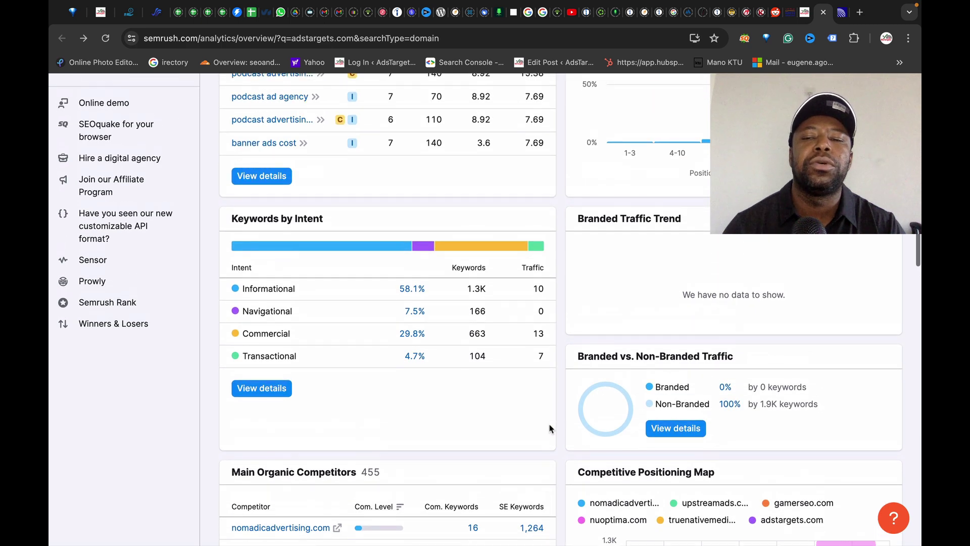
{"action": "scroll", "coordinate": [550, 429], "scroll_direction": "up", "scroll_amount": 3}
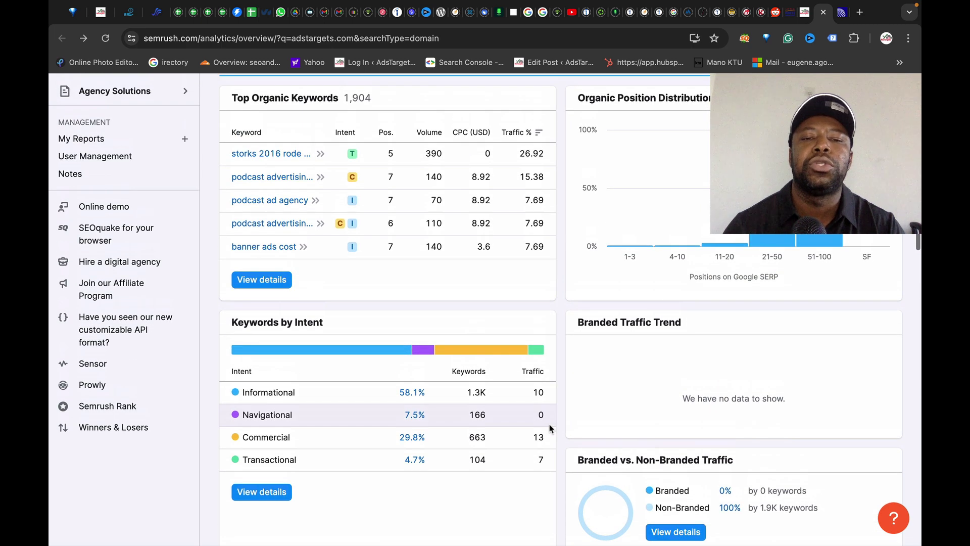
{"action": "scroll", "coordinate": [550, 428], "scroll_direction": "up", "scroll_amount": 4}
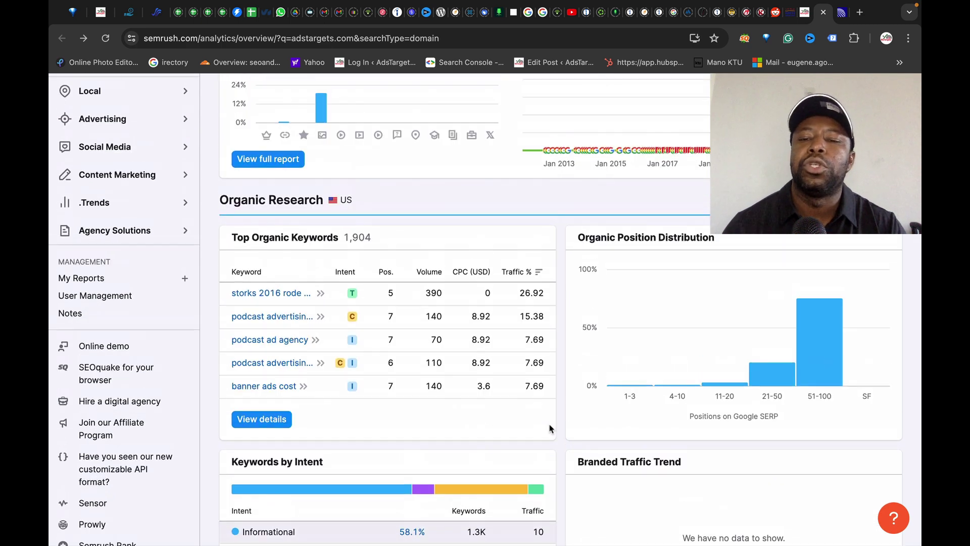
{"action": "scroll", "coordinate": [550, 429], "scroll_direction": "up", "scroll_amount": 10}
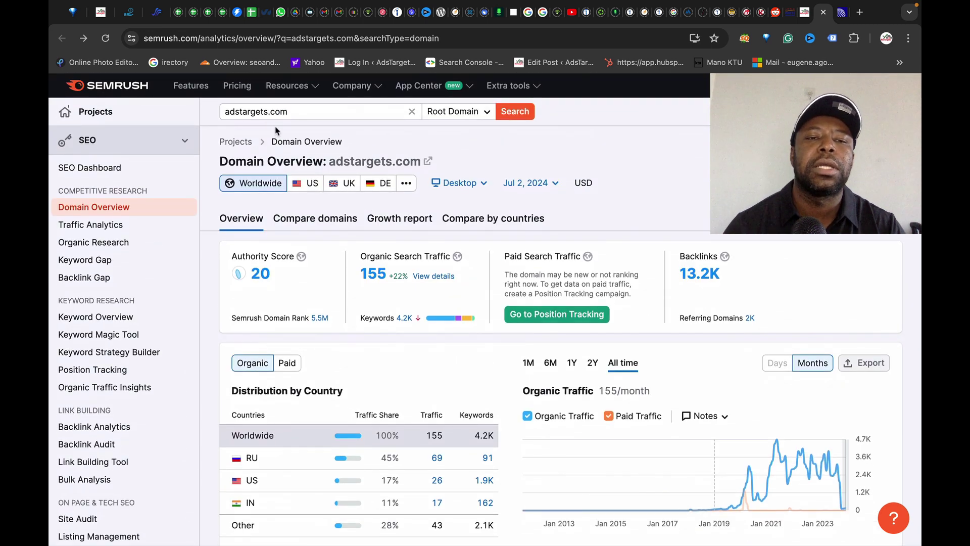
Examine the adstargets.com overview from its traffic summary through the top organic keywords to the Main Organic Competitors list.
{"action": "scroll", "coordinate": [373, 295], "scroll_direction": "down", "scroll_amount": 6}
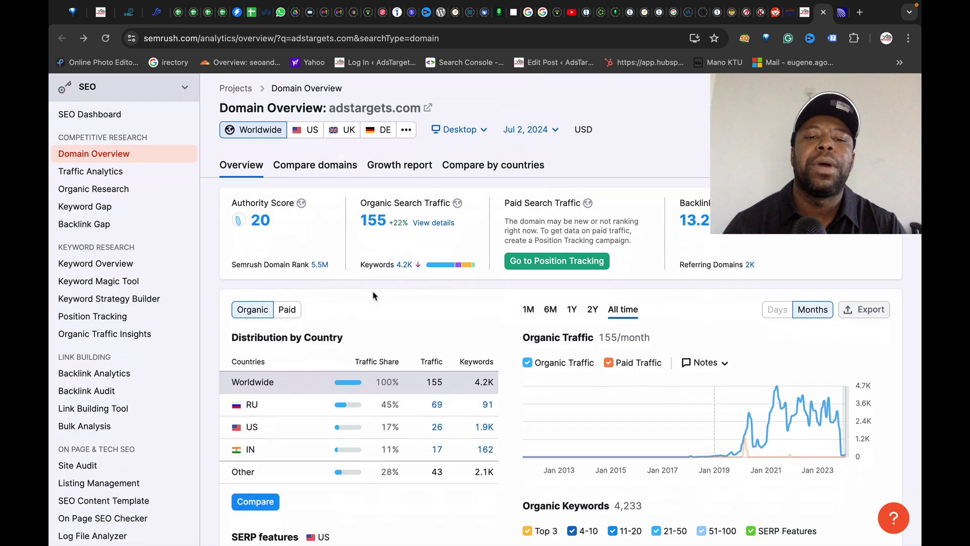
{"action": "scroll", "coordinate": [373, 296], "scroll_direction": "down", "scroll_amount": 3}
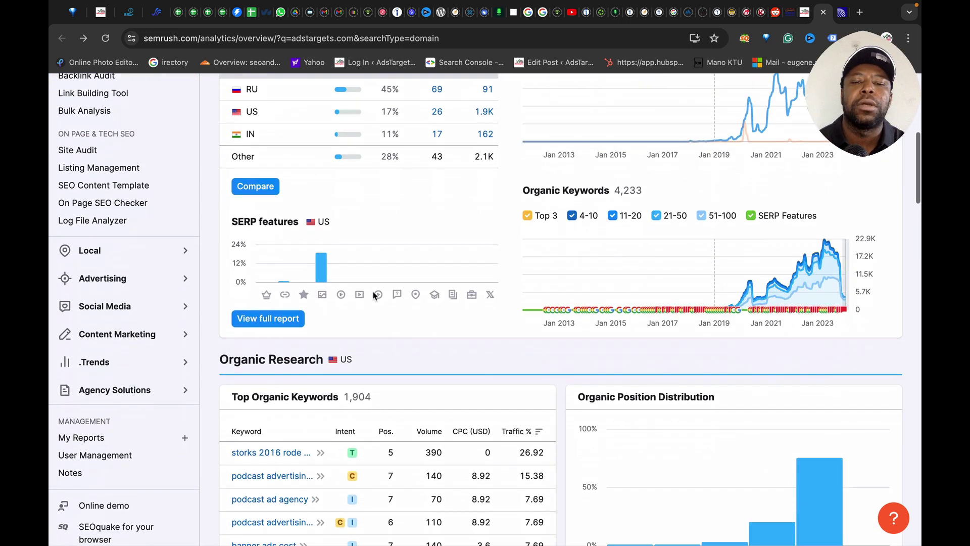
{"action": "scroll", "coordinate": [373, 295], "scroll_direction": "down", "scroll_amount": 1}
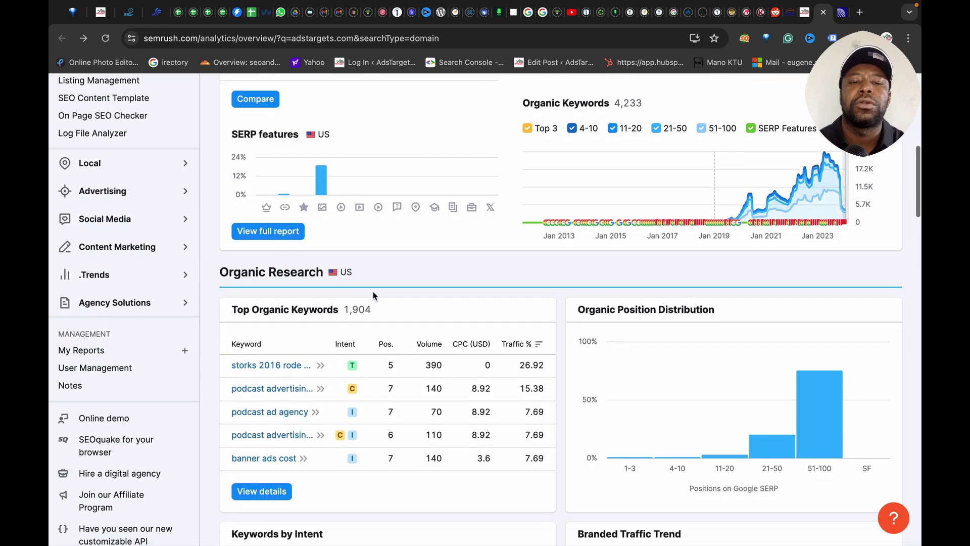
{"action": "scroll", "coordinate": [373, 295], "scroll_direction": "down", "scroll_amount": 2}
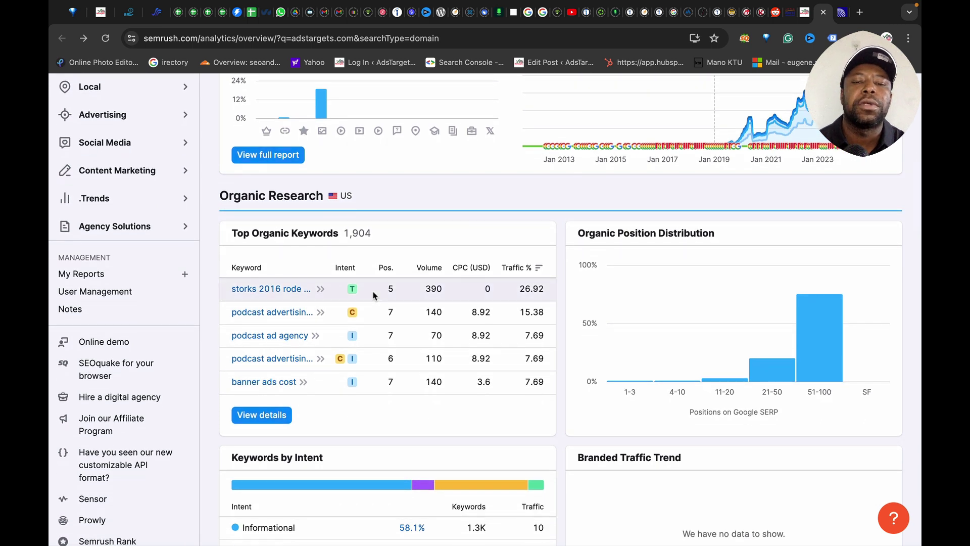
{"action": "scroll", "coordinate": [374, 296], "scroll_direction": "down", "scroll_amount": 1}
{"action": "scroll", "coordinate": [373, 295], "scroll_direction": "down", "scroll_amount": 2}
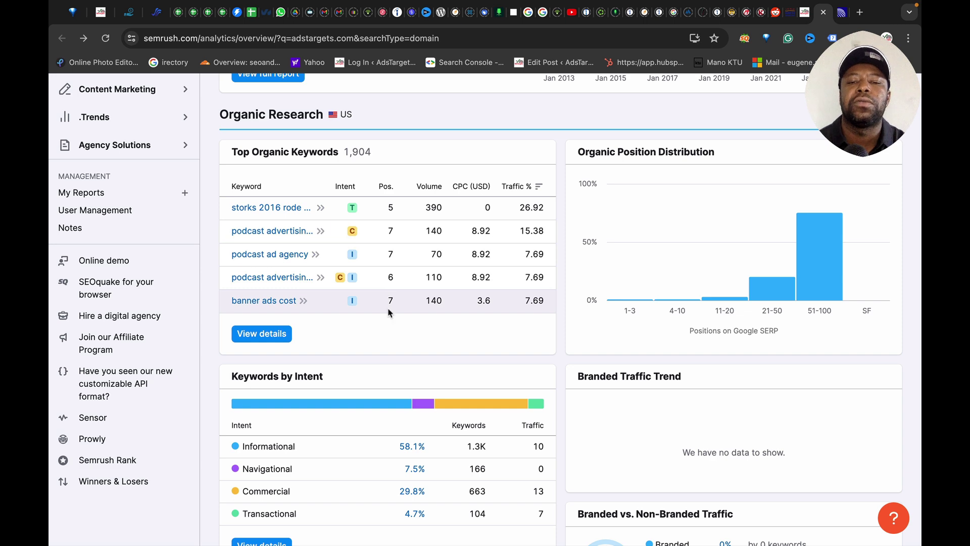
{"action": "scroll", "coordinate": [389, 312], "scroll_direction": "down", "scroll_amount": 5}
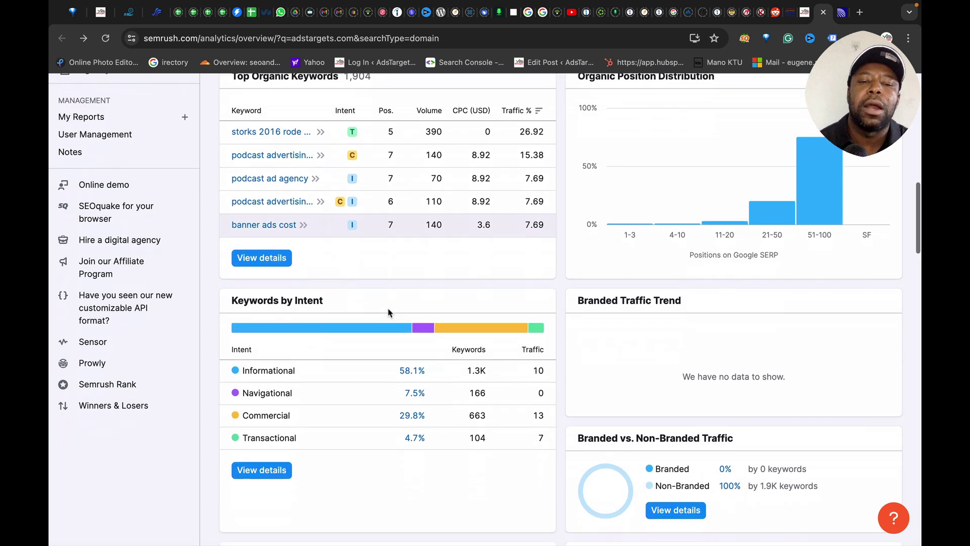
{"action": "scroll", "coordinate": [389, 311], "scroll_direction": "down", "scroll_amount": 5}
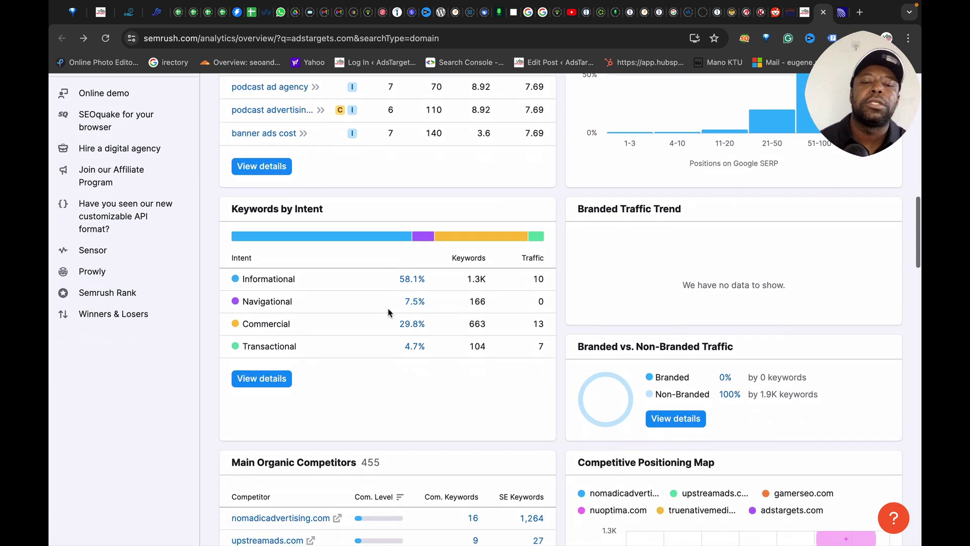
{"action": "scroll", "coordinate": [389, 311], "scroll_direction": "down", "scroll_amount": 5}
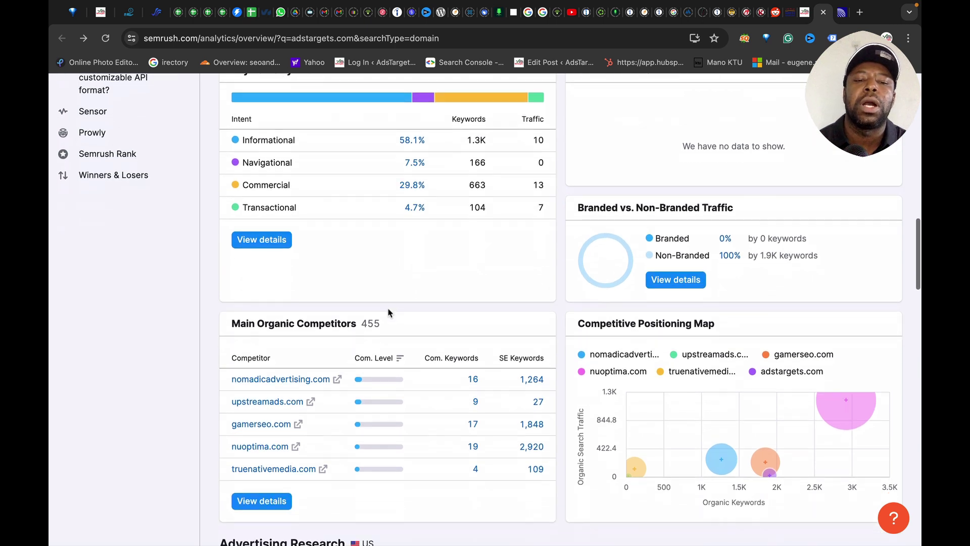
{"action": "scroll", "coordinate": [389, 311], "scroll_direction": "down", "scroll_amount": 3}
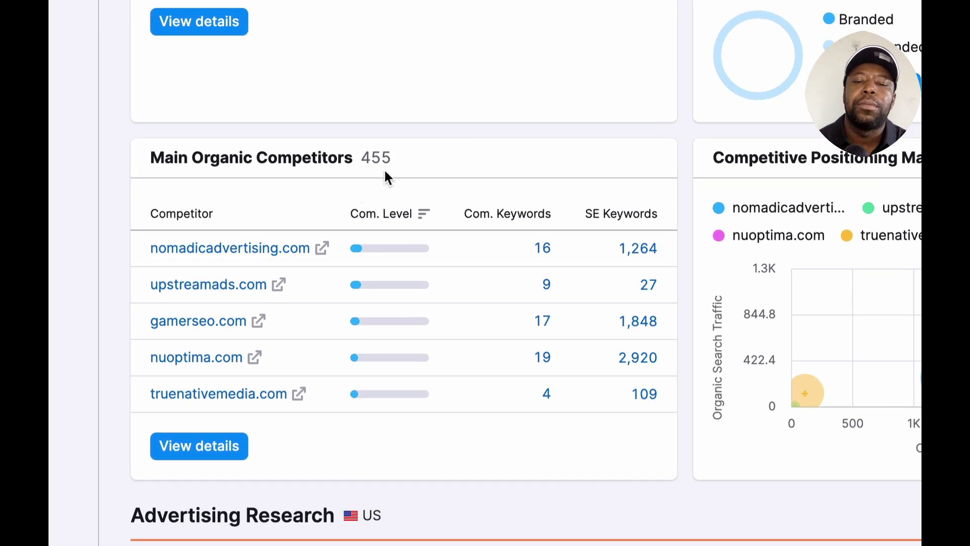
{"action": "scroll", "coordinate": [435, 427], "scroll_direction": "down", "scroll_amount": 1}
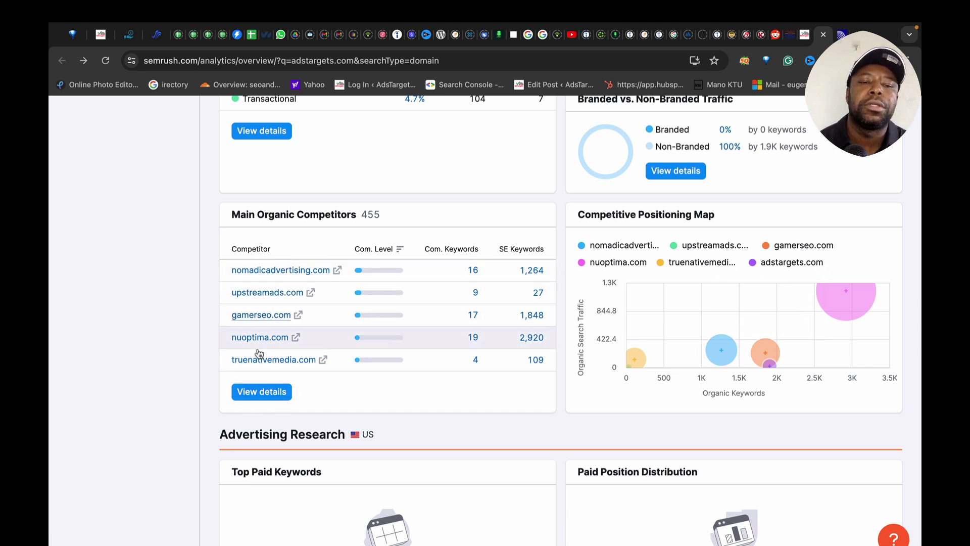
Open the full organic competitors report for adstargets.com and examine its positioning map and competitor table.
{"action": "left_click", "coordinate": [262, 392]}
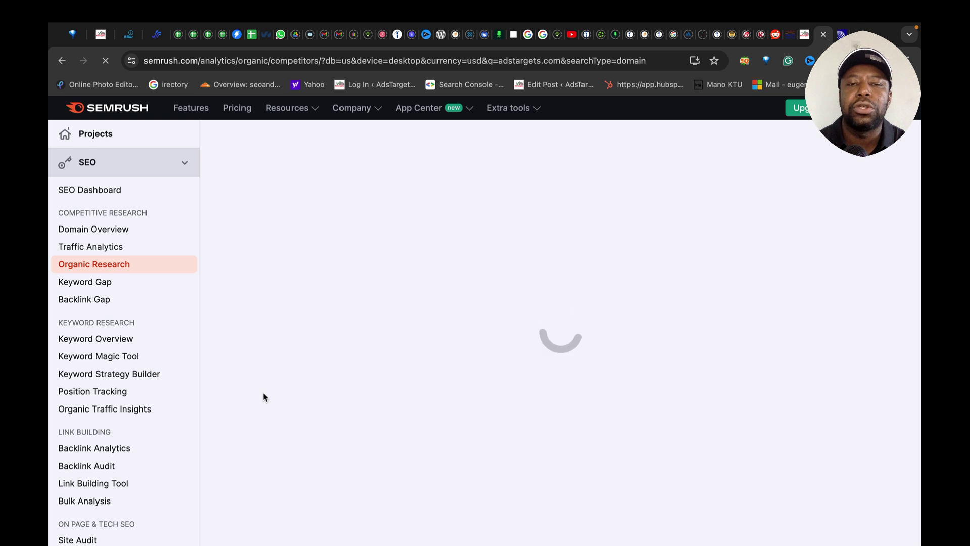
{"action": "scroll", "coordinate": [264, 389], "scroll_direction": "down", "scroll_amount": 3}
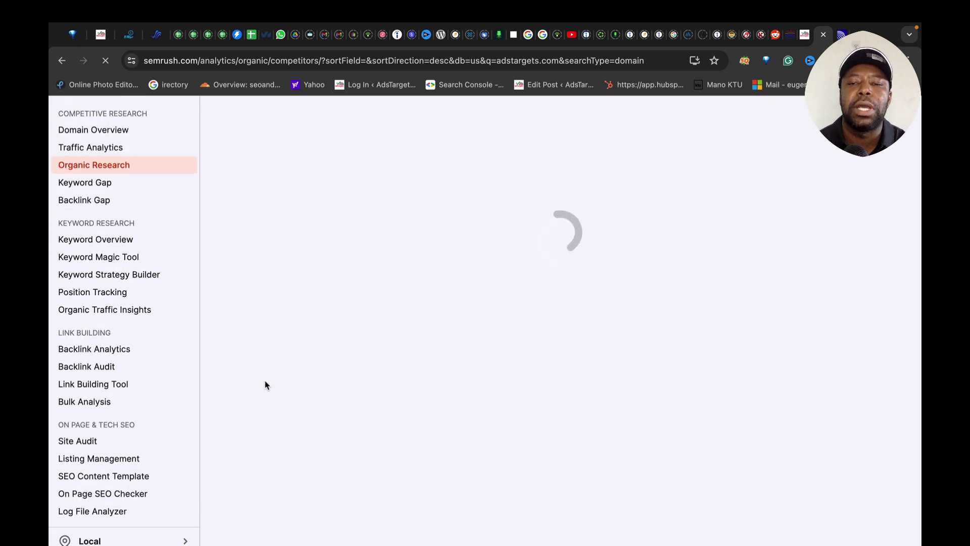
{"action": "scroll", "coordinate": [264, 385], "scroll_direction": "down", "scroll_amount": 2}
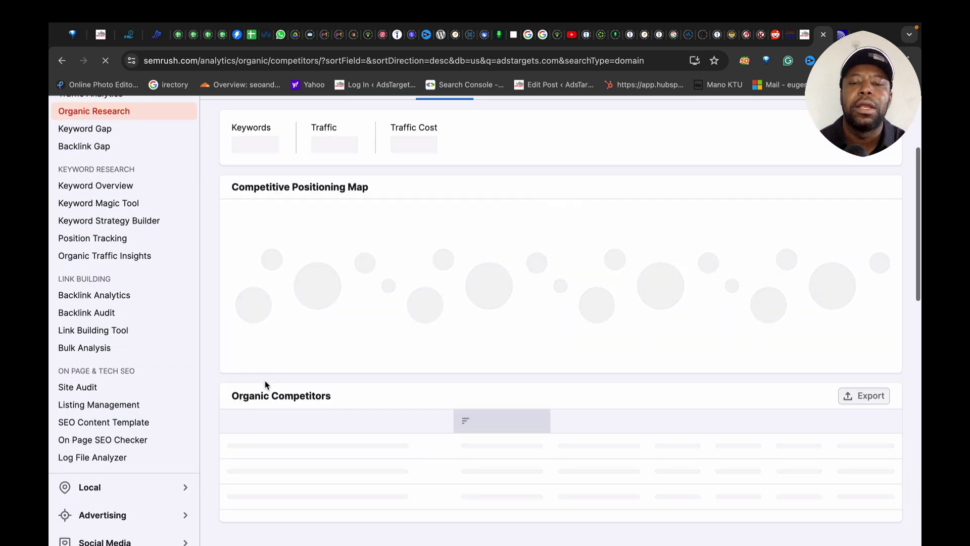
{"action": "scroll", "coordinate": [265, 385], "scroll_direction": "up", "scroll_amount": 5}
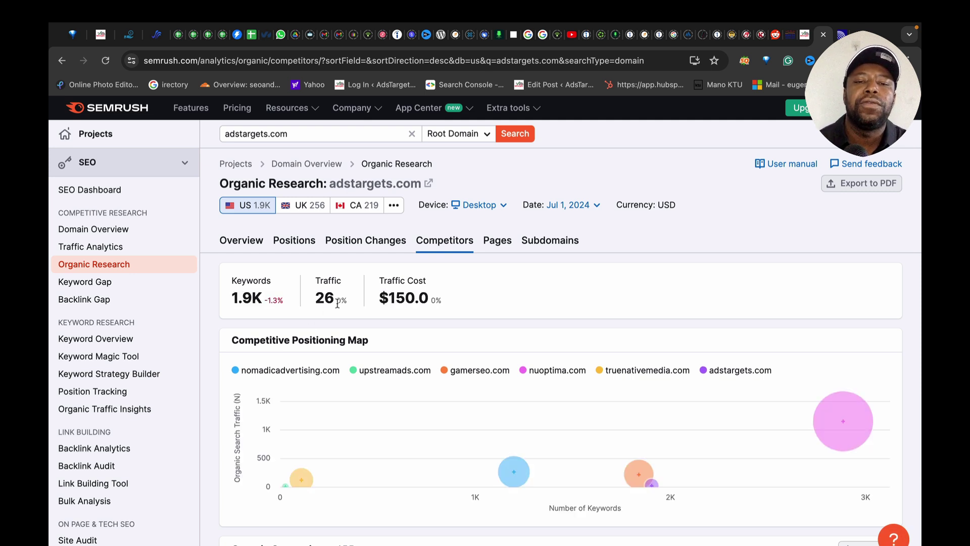
{"action": "scroll", "coordinate": [339, 313], "scroll_direction": "down", "scroll_amount": 3}
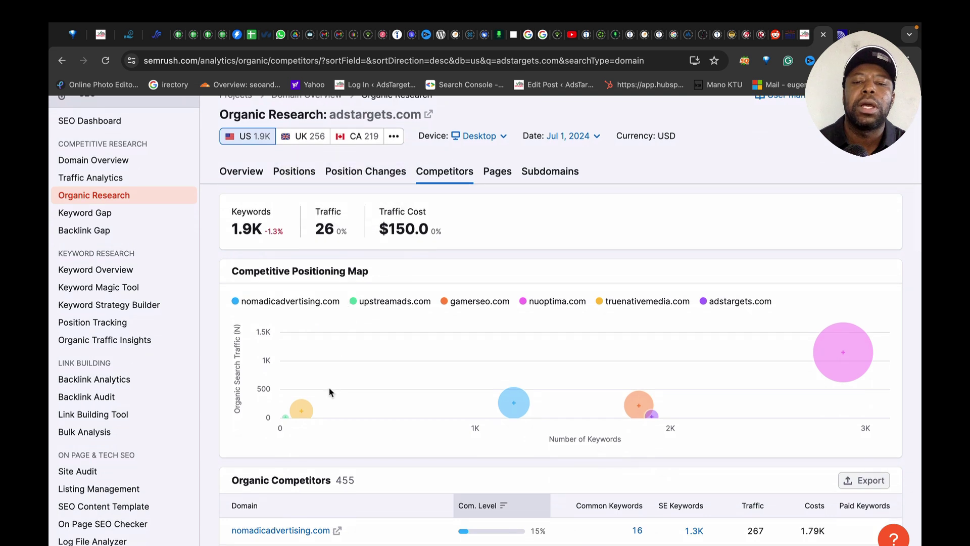
{"action": "scroll", "coordinate": [330, 393], "scroll_direction": "down", "scroll_amount": 2}
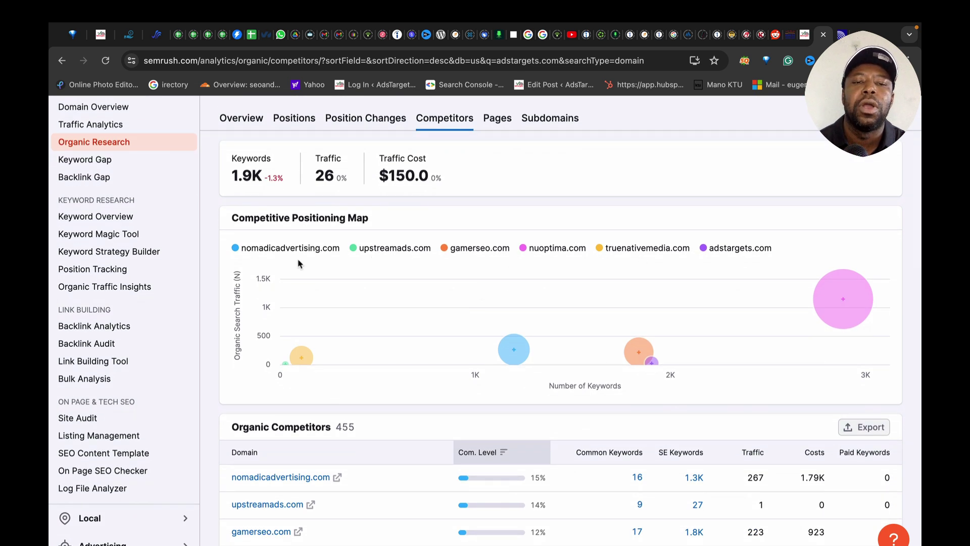
{"action": "scroll", "coordinate": [328, 288], "scroll_direction": "down", "scroll_amount": 8}
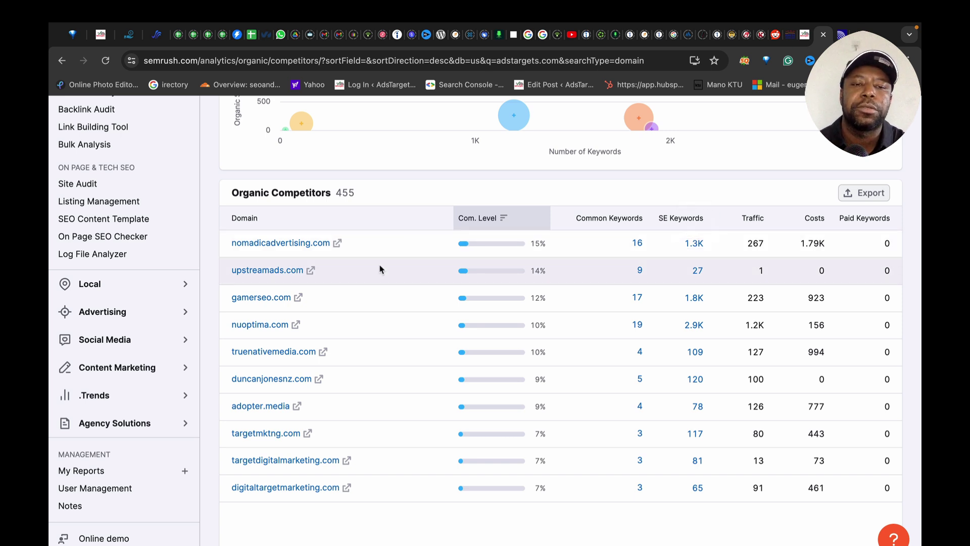
Open the search engine keywords of competitor nomadicadvertising.com and review its estimated traffic trend and organic search positions.
{"action": "left_click", "coordinate": [695, 247]}
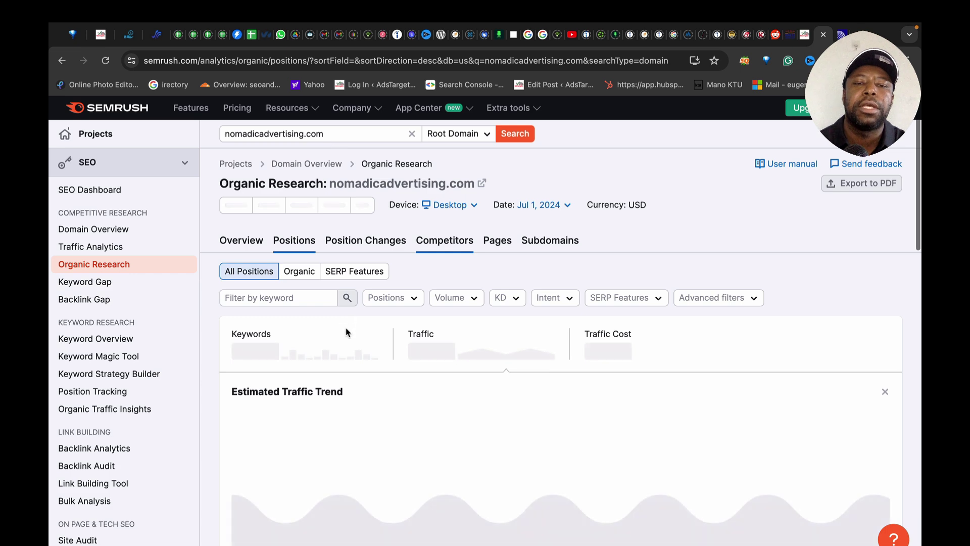
{"action": "scroll", "coordinate": [351, 360], "scroll_direction": "down", "scroll_amount": 5}
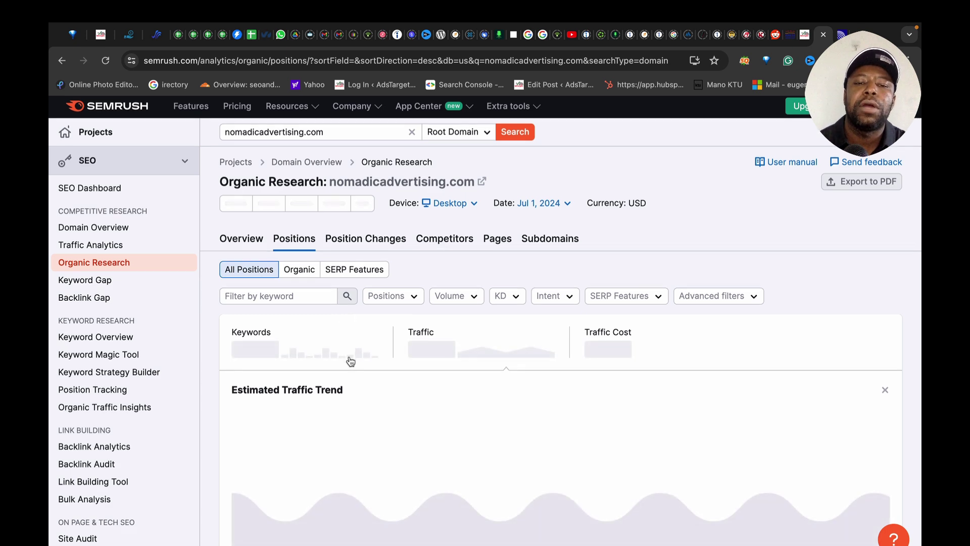
{"action": "scroll", "coordinate": [351, 360], "scroll_direction": "down", "scroll_amount": 10}
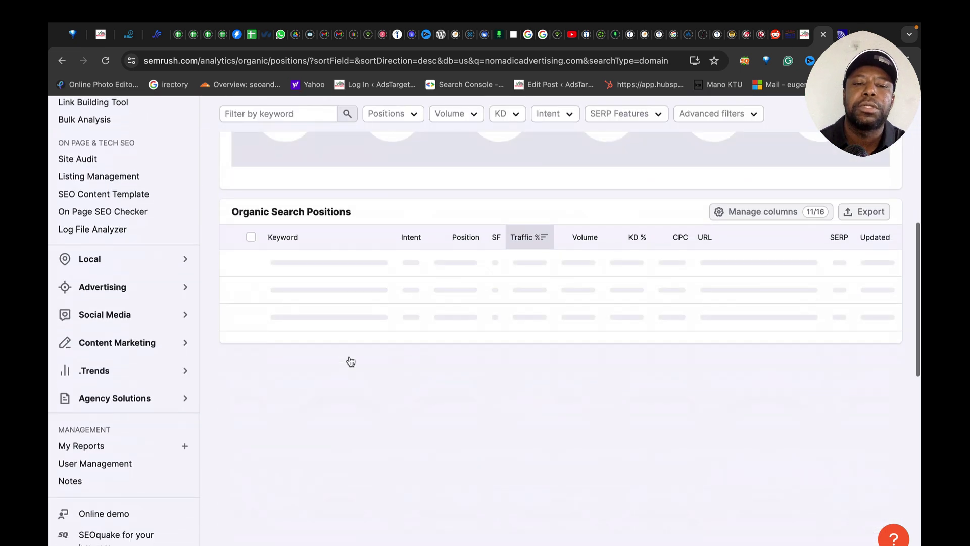
{"action": "scroll", "coordinate": [351, 361], "scroll_direction": "up", "scroll_amount": 15}
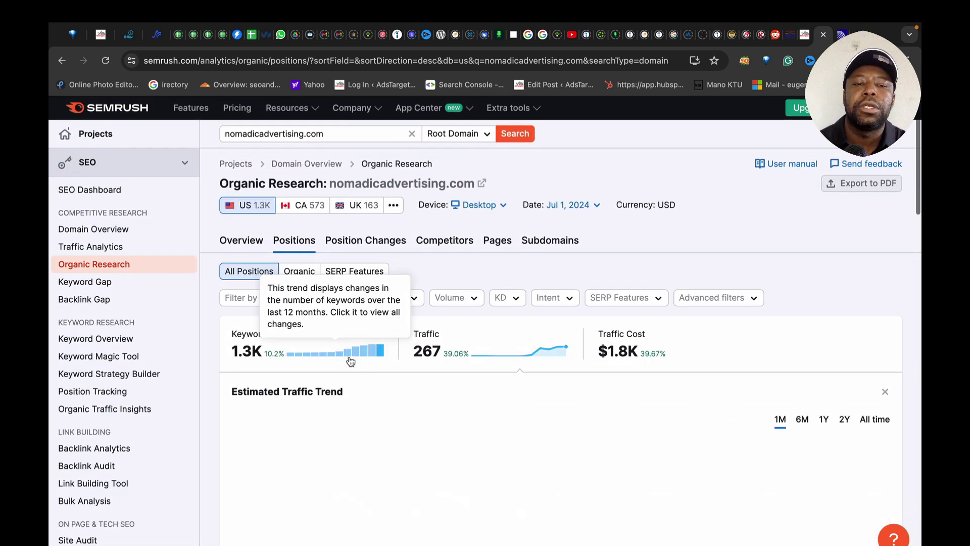
{"action": "scroll", "coordinate": [351, 361], "scroll_direction": "down", "scroll_amount": 2}
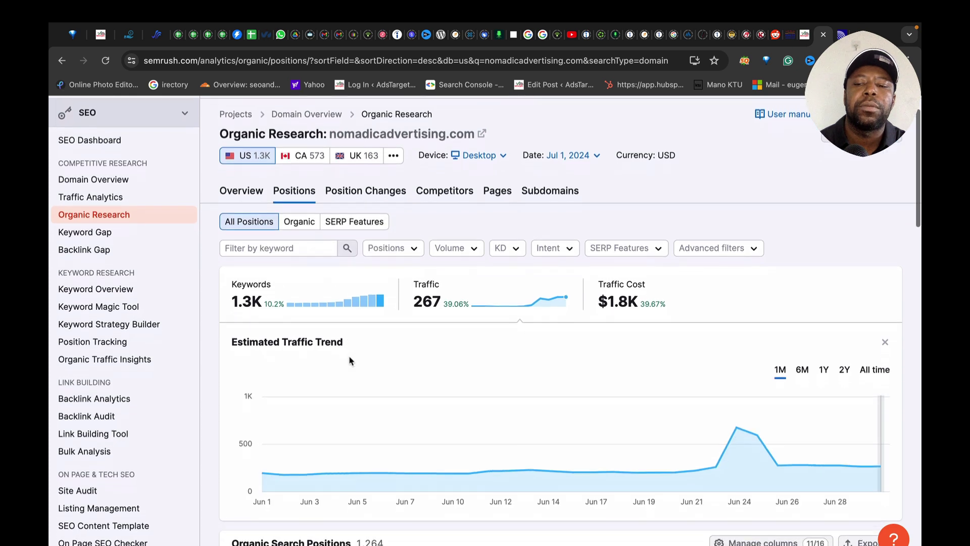
{"action": "scroll", "coordinate": [351, 361], "scroll_direction": "down", "scroll_amount": 3}
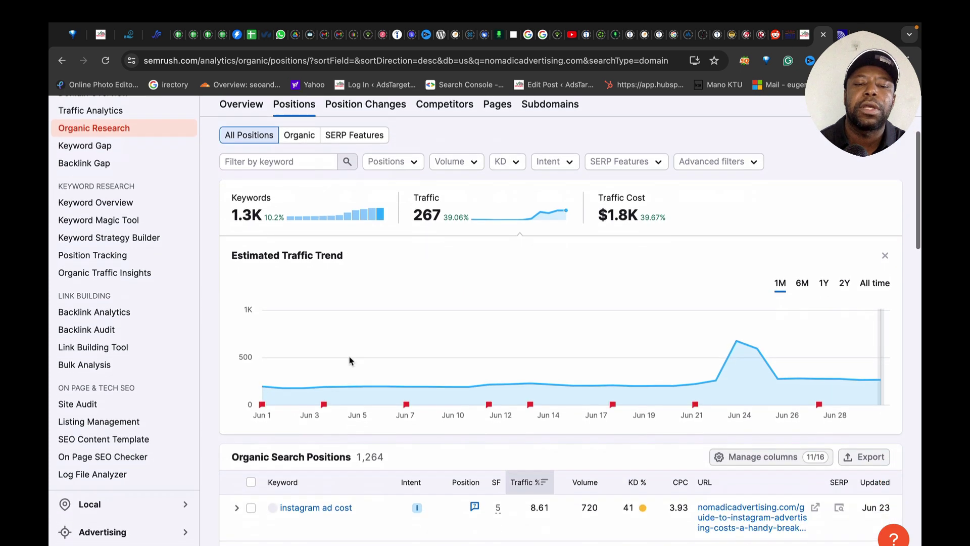
{"action": "scroll", "coordinate": [350, 360], "scroll_direction": "down", "scroll_amount": 5}
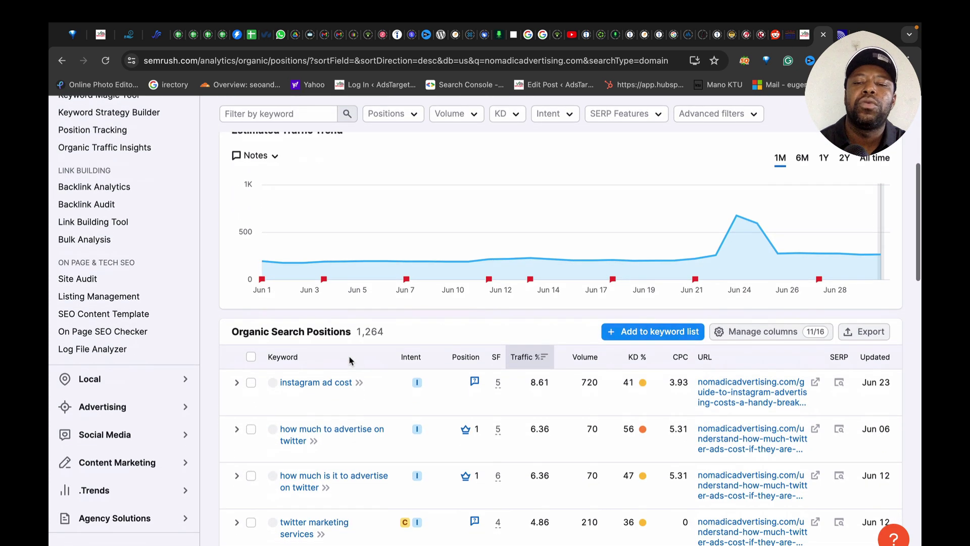
{"action": "scroll", "coordinate": [350, 361], "scroll_direction": "up", "scroll_amount": 7}
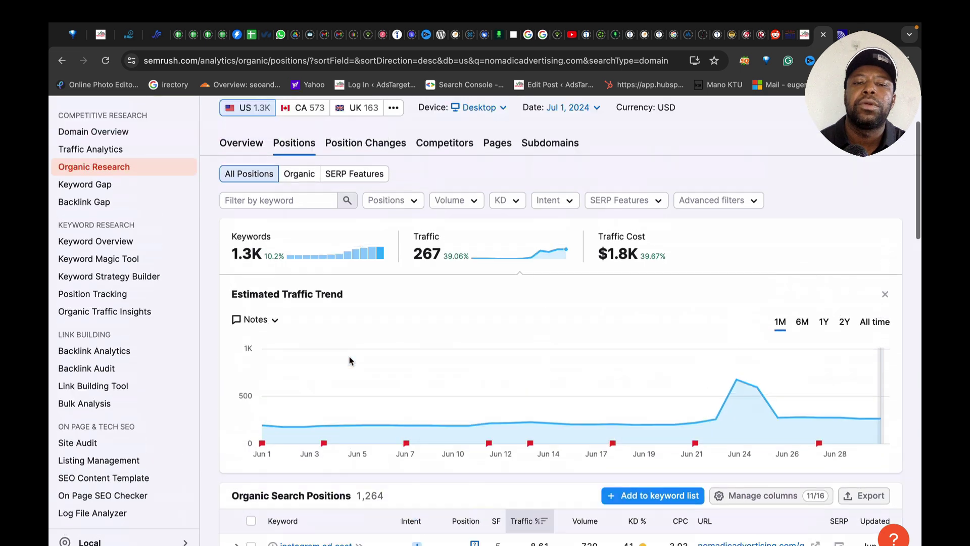
Examine the Organic Search Positions table of nomadicadvertising.com, comparing keywords, intent, position, traffic share, volume, difficulty and ranking URLs.
{"action": "scroll", "coordinate": [404, 371], "scroll_direction": "down", "scroll_amount": 8}
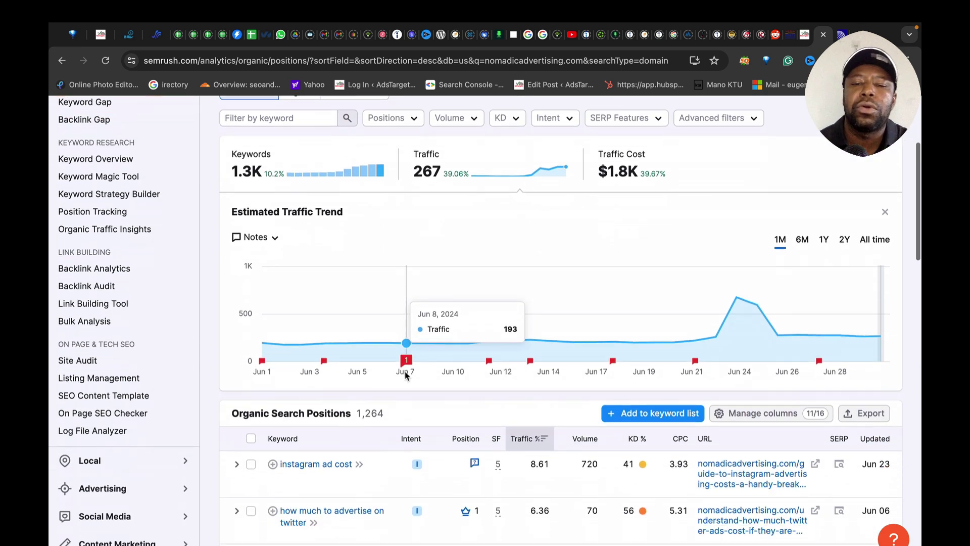
{"action": "scroll", "coordinate": [407, 376], "scroll_direction": "down", "scroll_amount": 3}
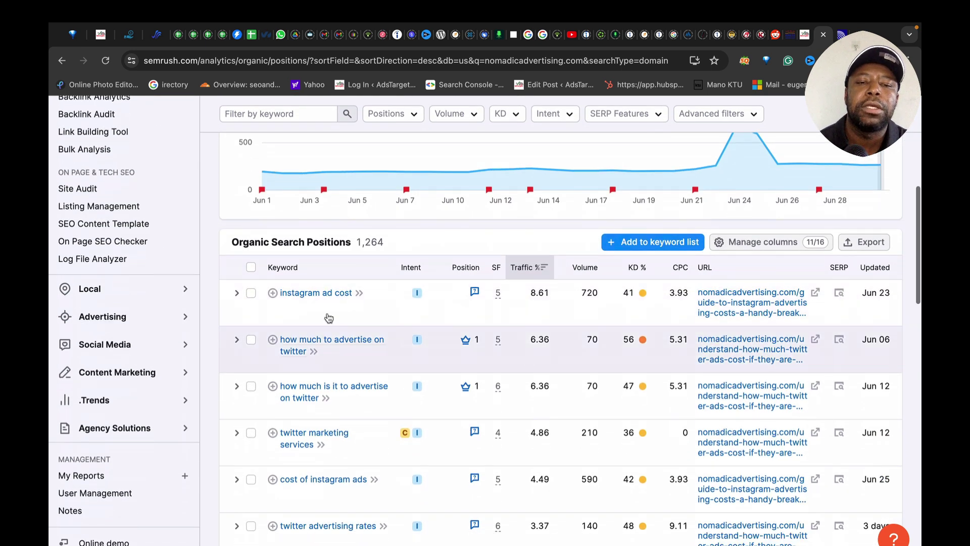
{"action": "scroll", "coordinate": [326, 303], "scroll_direction": "down", "scroll_amount": 1}
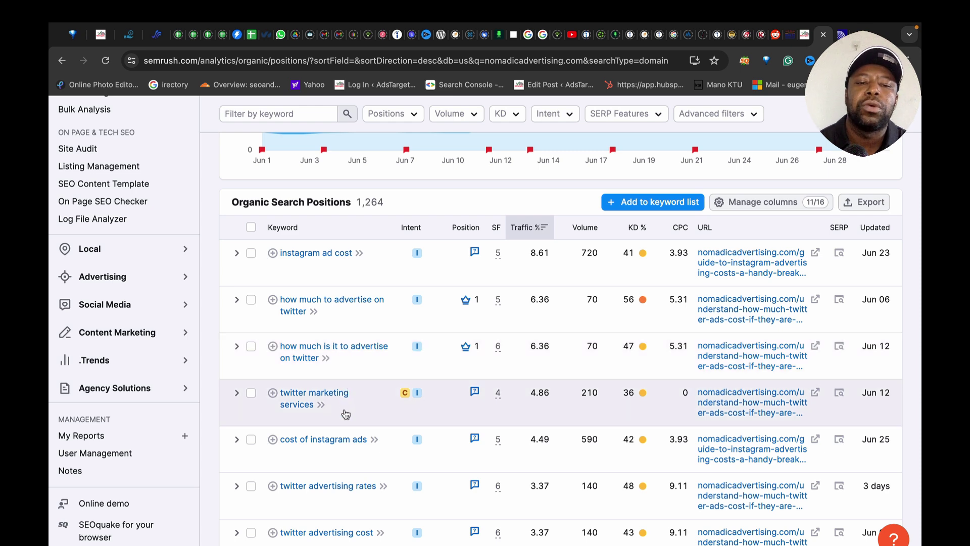
{"action": "scroll", "coordinate": [346, 414], "scroll_direction": "down", "scroll_amount": 1}
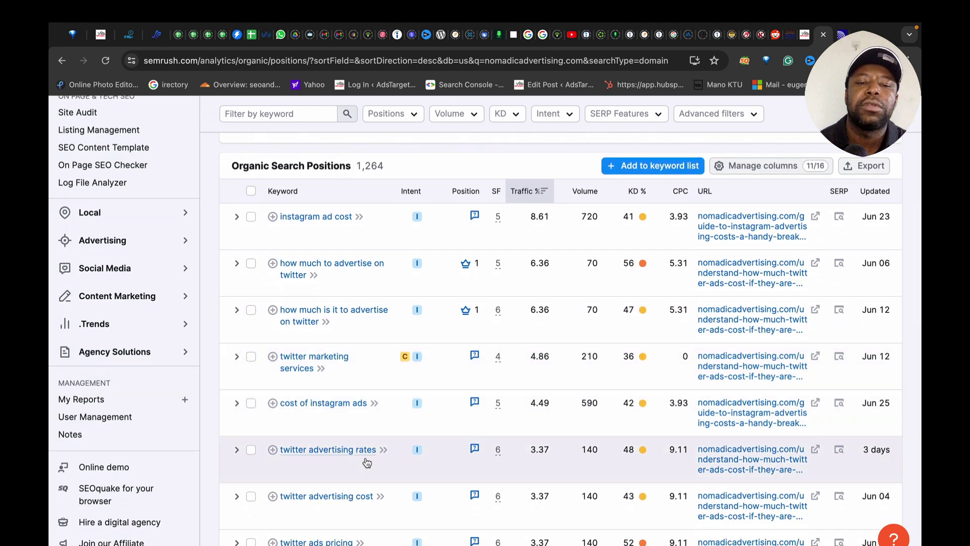
{"action": "scroll", "coordinate": [363, 453], "scroll_direction": "down", "scroll_amount": 2}
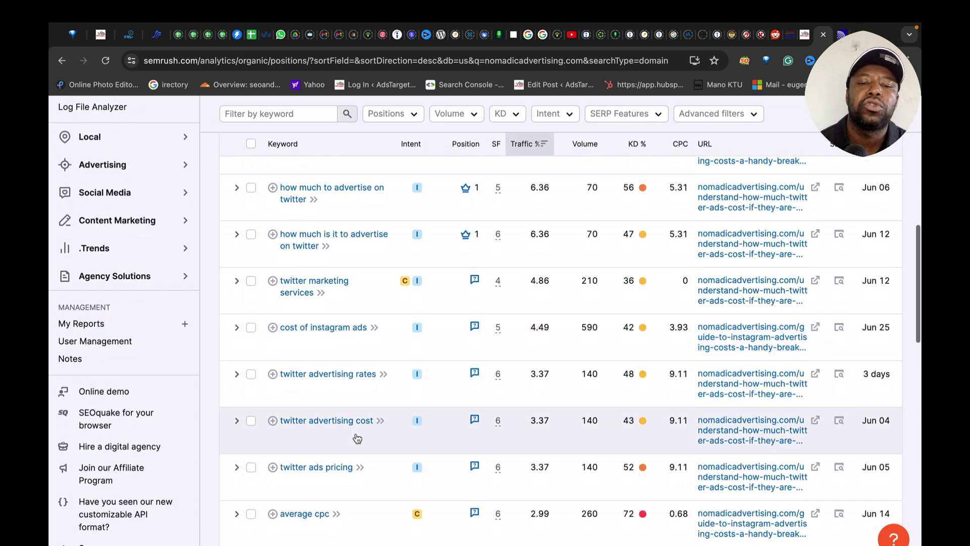
{"action": "scroll", "coordinate": [357, 437], "scroll_direction": "down", "scroll_amount": 3}
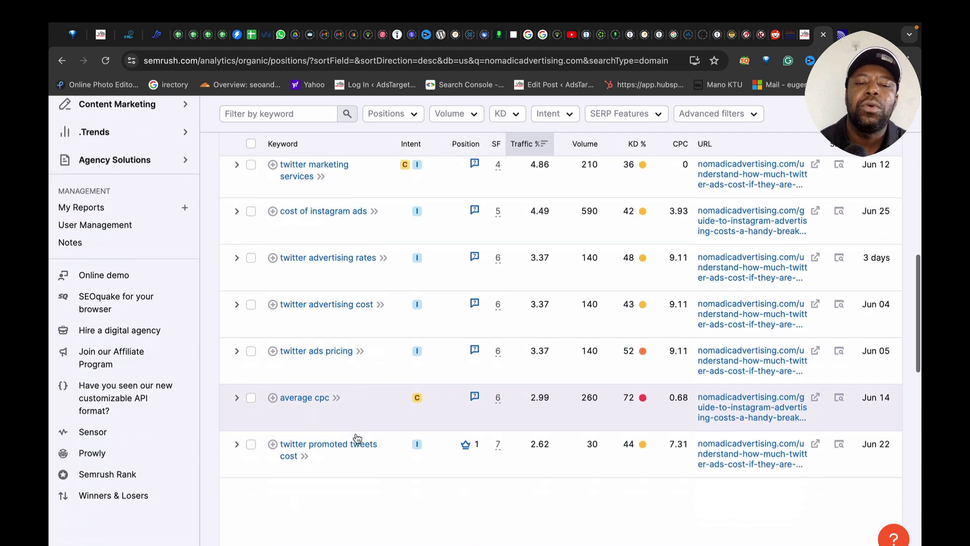
{"action": "scroll", "coordinate": [357, 437], "scroll_direction": "up", "scroll_amount": 6}
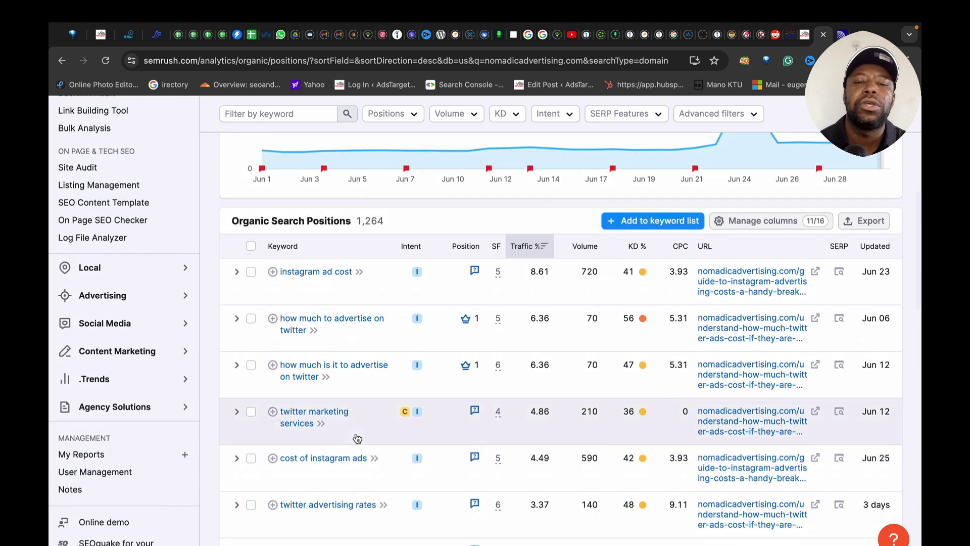
{"action": "scroll", "coordinate": [357, 438], "scroll_direction": "down", "scroll_amount": 1}
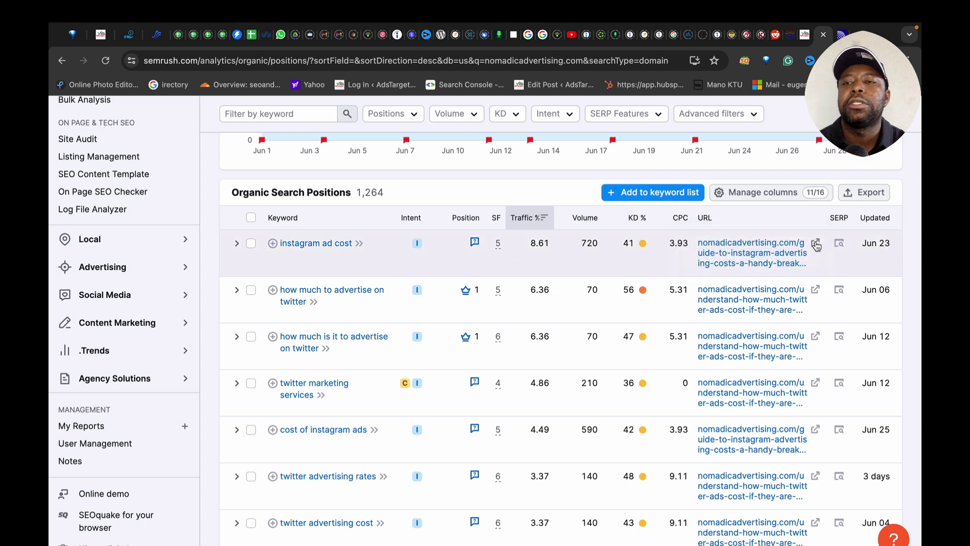
Open the nomadicadvertising.com page ranking for "instagram ad cost" and read its opening, CPC, cost per impression and bidding sections.
{"action": "left_click", "coordinate": [816, 244]}
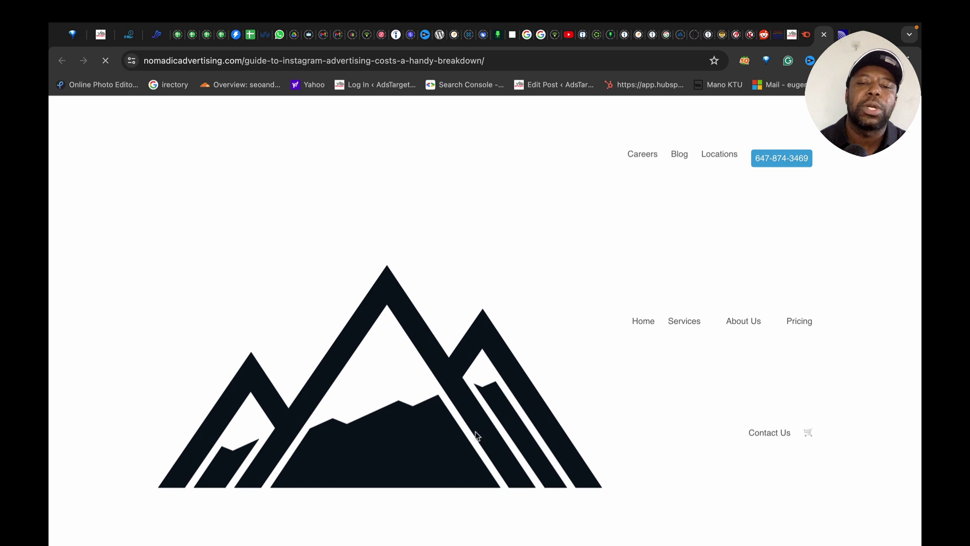
{"action": "scroll", "coordinate": [474, 438], "scroll_direction": "down", "scroll_amount": 3}
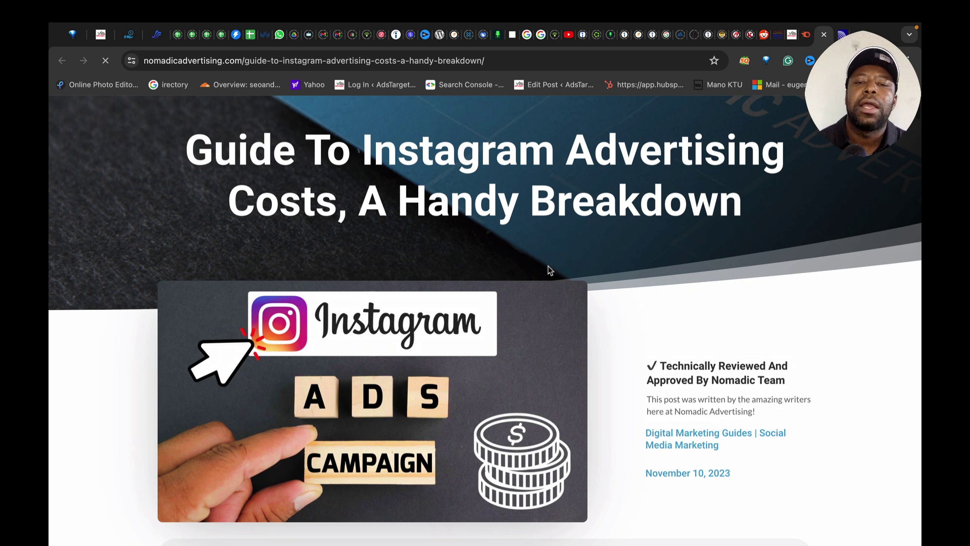
{"action": "scroll", "coordinate": [549, 270], "scroll_direction": "down", "scroll_amount": 5}
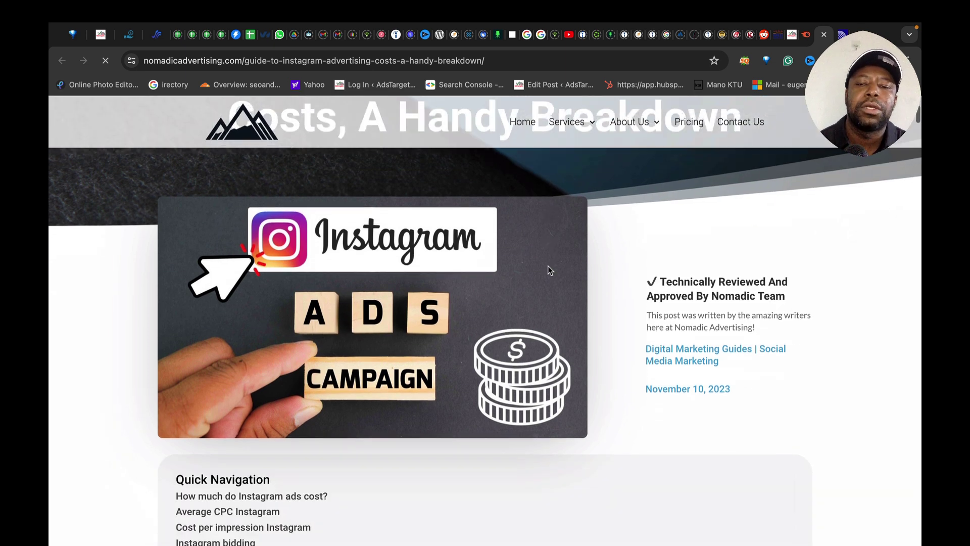
{"action": "scroll", "coordinate": [548, 269], "scroll_direction": "down", "scroll_amount": 10}
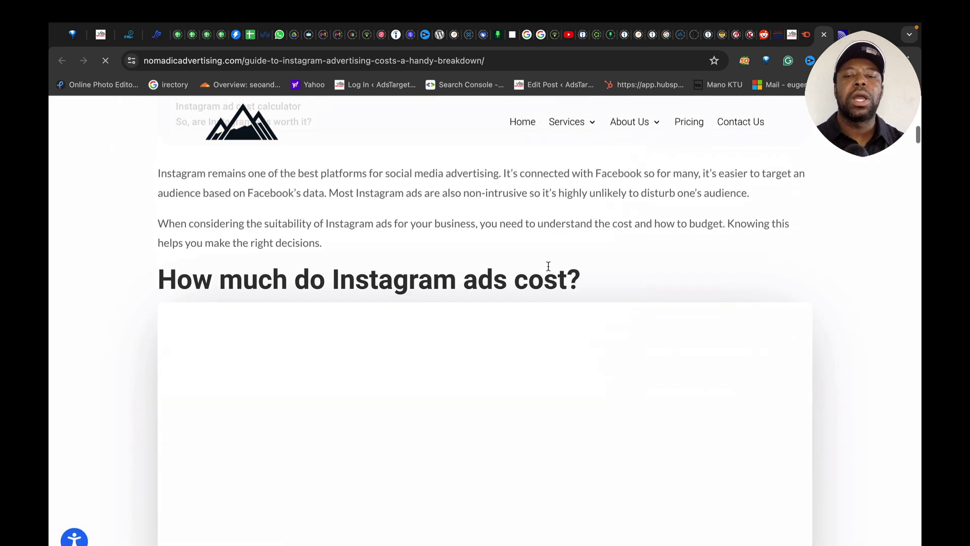
{"action": "scroll", "coordinate": [548, 266], "scroll_direction": "down", "scroll_amount": 5}
{"action": "scroll", "coordinate": [548, 267], "scroll_direction": "down", "scroll_amount": 5}
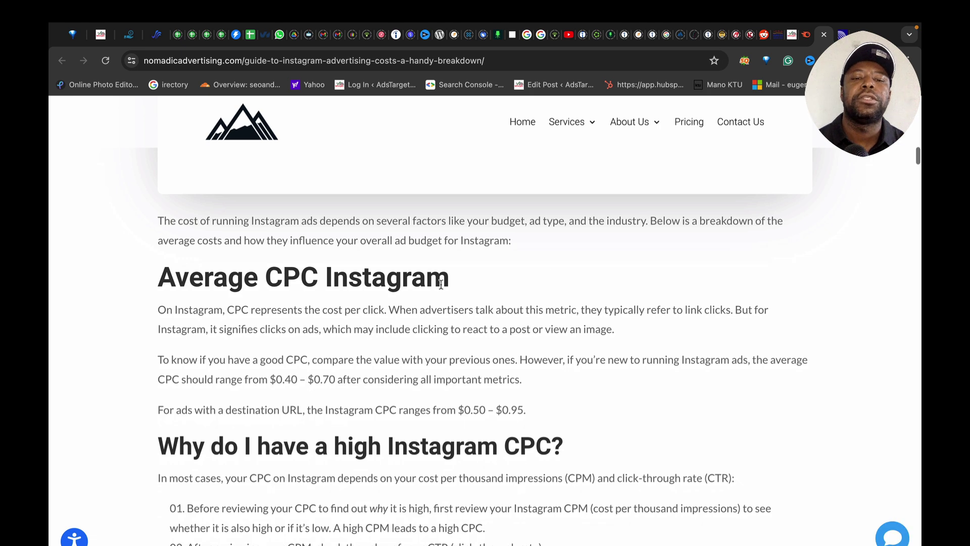
{"action": "scroll", "coordinate": [448, 302], "scroll_direction": "down", "scroll_amount": 3}
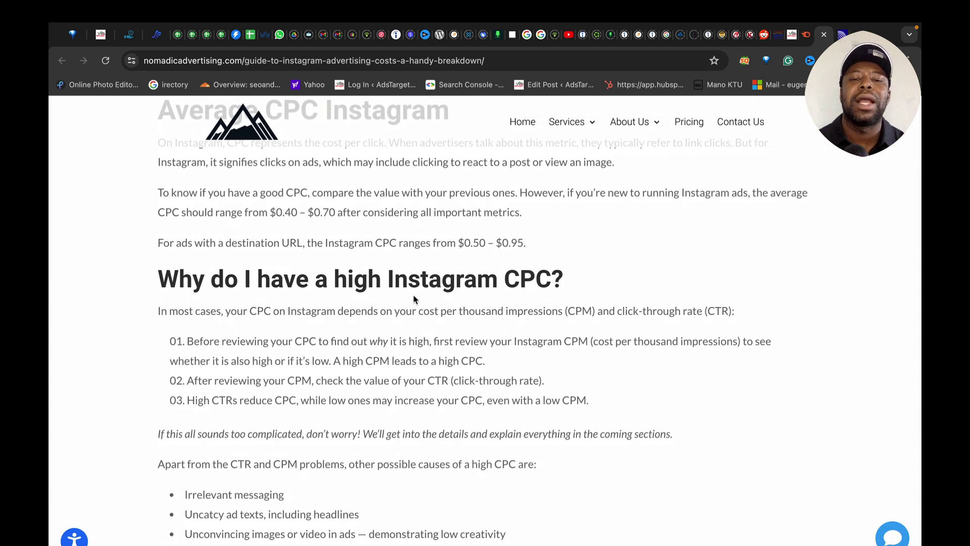
{"action": "scroll", "coordinate": [477, 322], "scroll_direction": "down", "scroll_amount": 8}
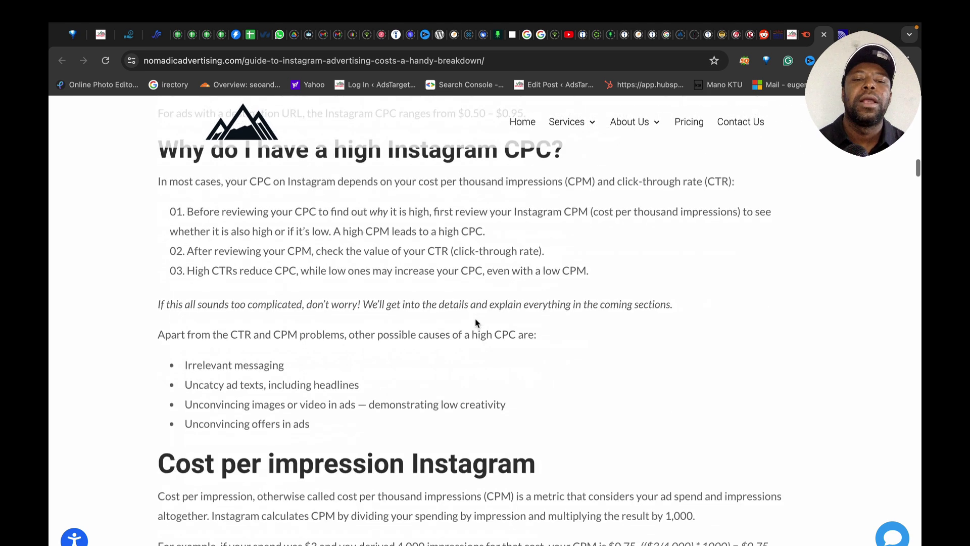
{"action": "scroll", "coordinate": [475, 319], "scroll_direction": "down", "scroll_amount": 12}
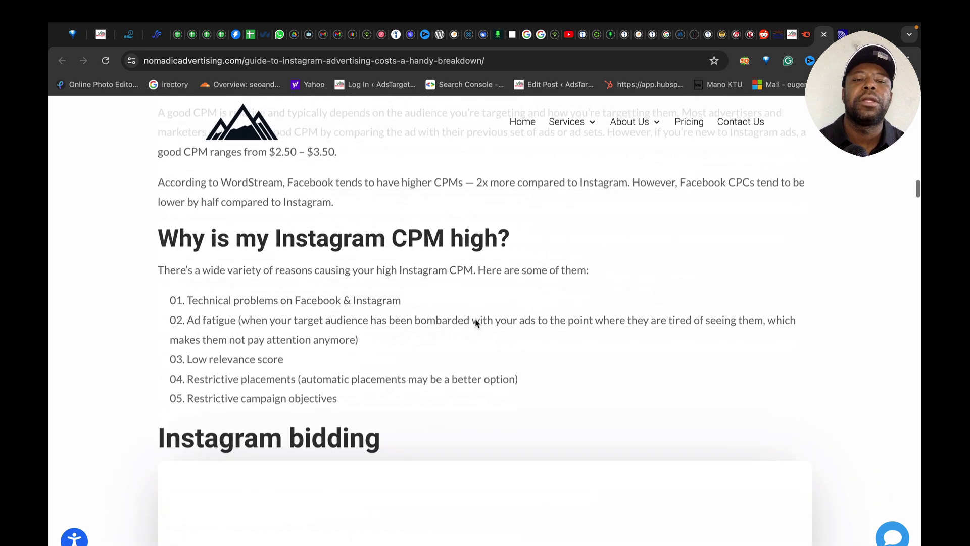
{"action": "scroll", "coordinate": [475, 323], "scroll_direction": "down", "scroll_amount": 9}
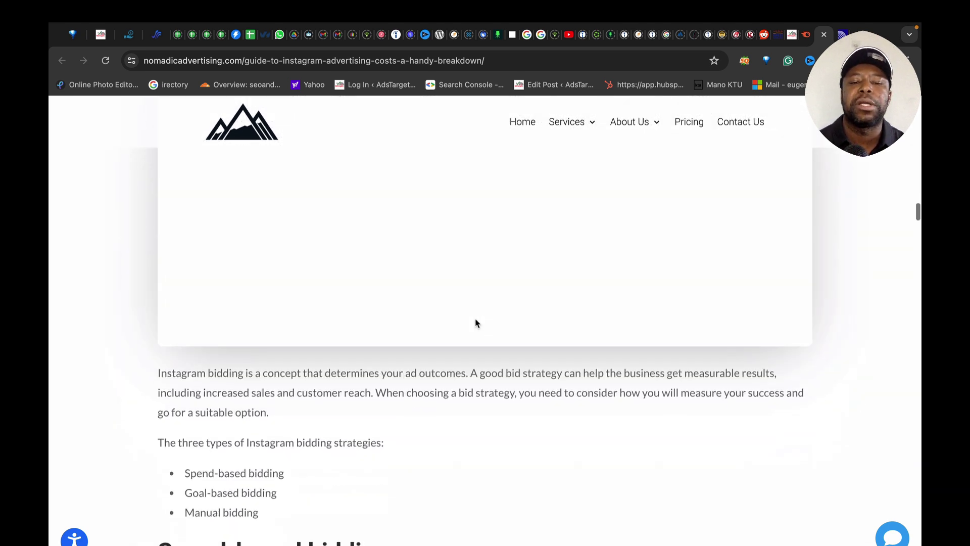
Examine the guide's sections on boosted and sponsored posts and on Instagram ad formats, including image, video, shopping and explore ads.
{"action": "scroll", "coordinate": [475, 322], "scroll_direction": "down", "scroll_amount": 13}
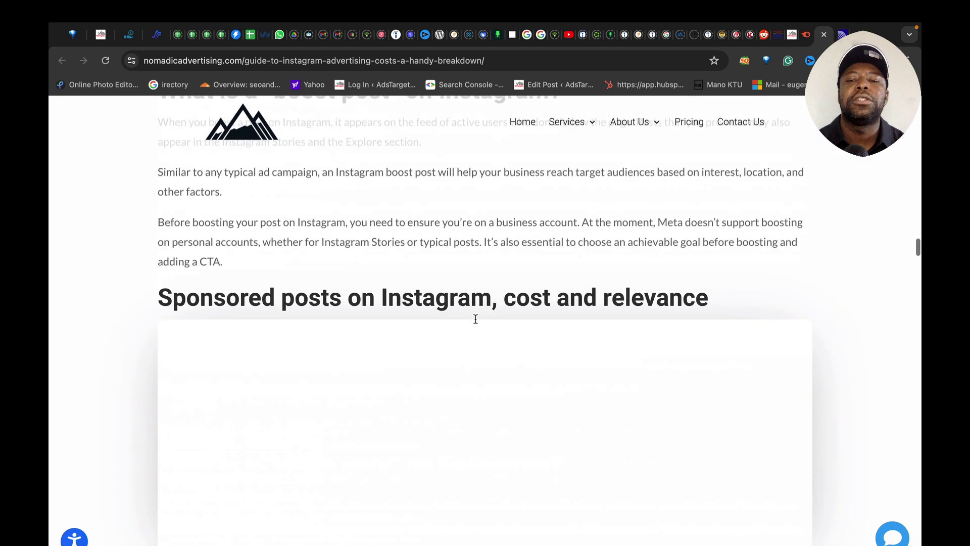
{"action": "scroll", "coordinate": [476, 322], "scroll_direction": "down", "scroll_amount": 14}
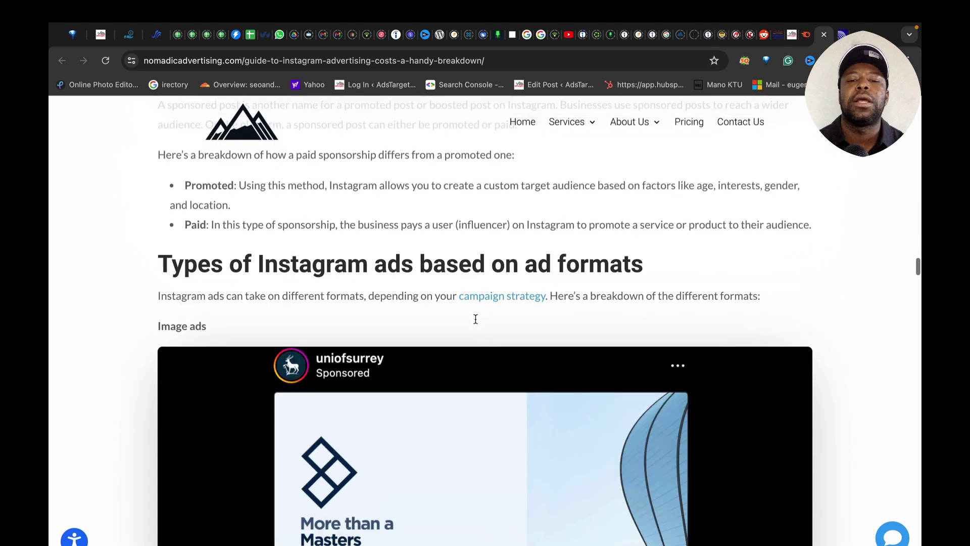
{"action": "scroll", "coordinate": [475, 322], "scroll_direction": "down", "scroll_amount": 17}
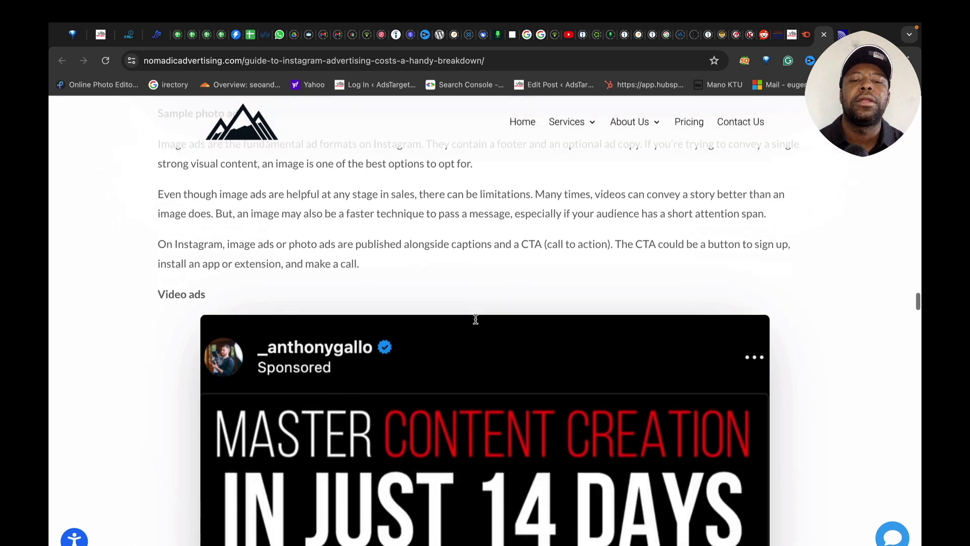
{"action": "scroll", "coordinate": [475, 320], "scroll_direction": "down", "scroll_amount": 1}
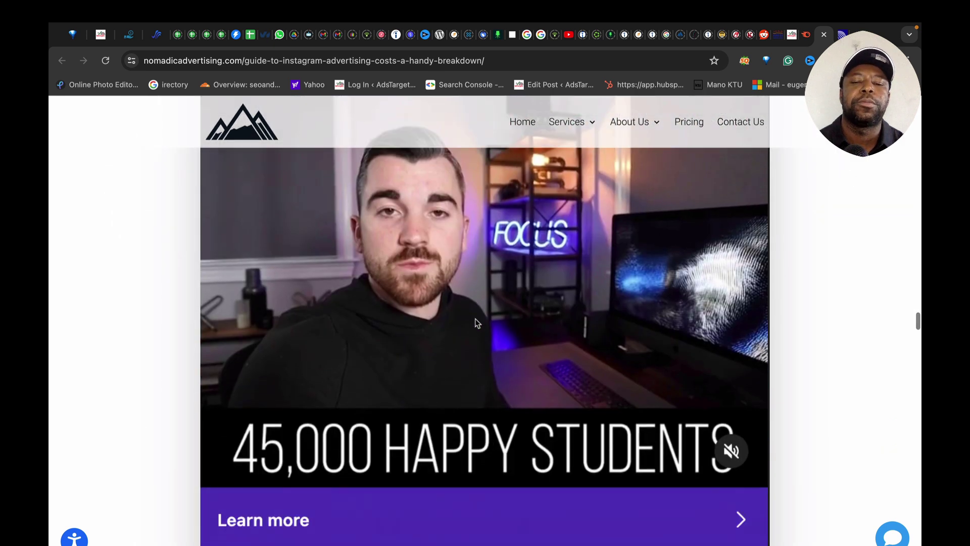
{"action": "scroll", "coordinate": [475, 321], "scroll_direction": "down", "scroll_amount": 5}
{"action": "scroll", "coordinate": [475, 323], "scroll_direction": "down", "scroll_amount": 10}
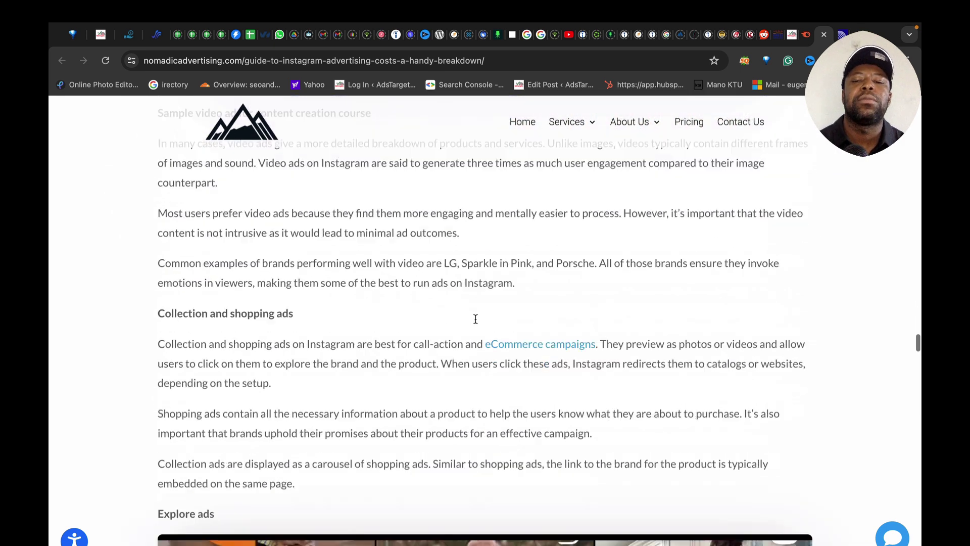
{"action": "scroll", "coordinate": [476, 322], "scroll_direction": "down", "scroll_amount": 10}
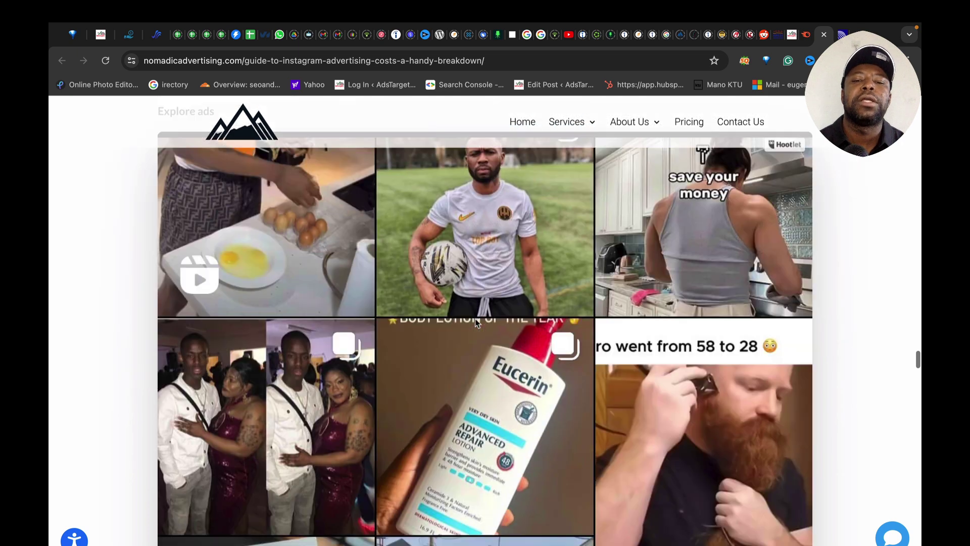
{"action": "scroll", "coordinate": [474, 318], "scroll_direction": "down", "scroll_amount": 12}
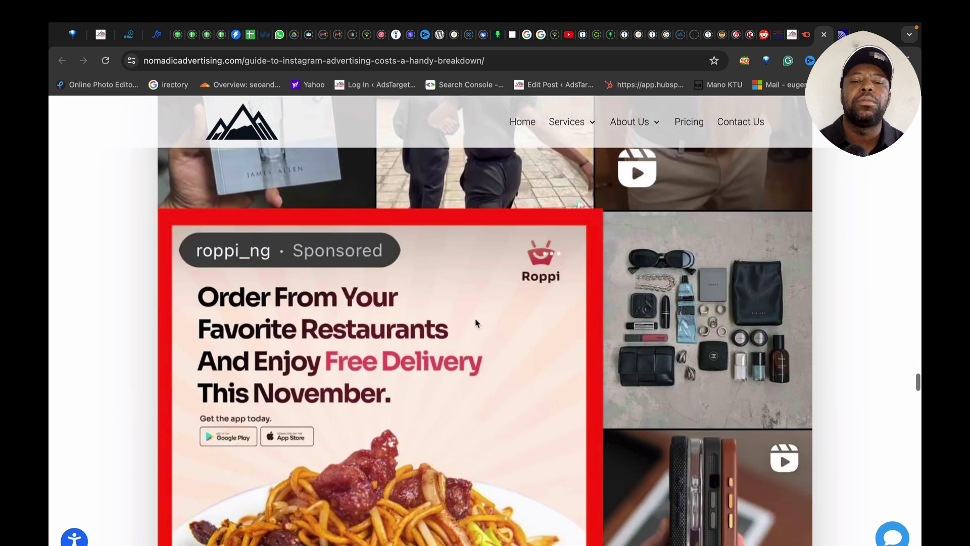
{"action": "scroll", "coordinate": [474, 318], "scroll_direction": "down", "scroll_amount": 8}
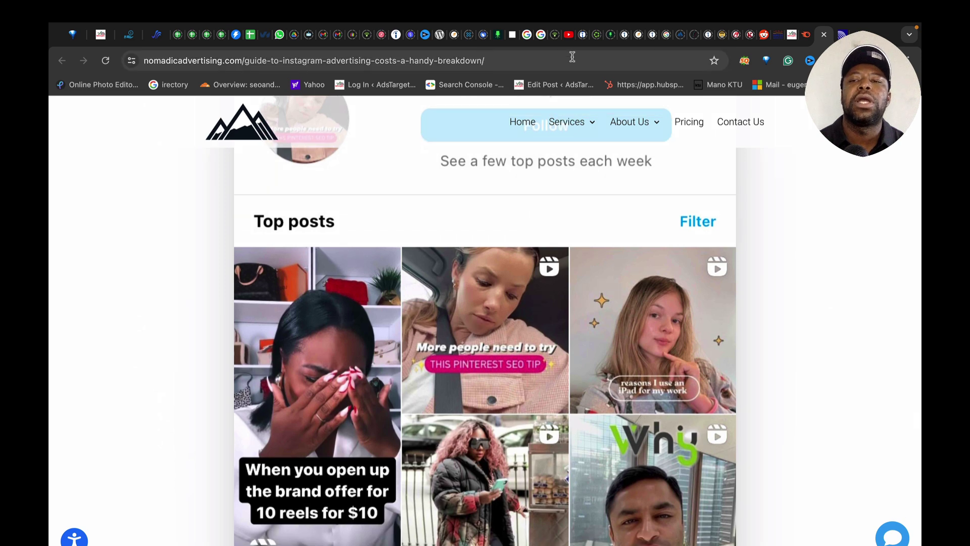
Switch back to the Semrush organic positions report for nomadicadvertising.com and review its Instagram and Twitter advertising keywords.
{"action": "left_click", "coordinate": [806, 34]}
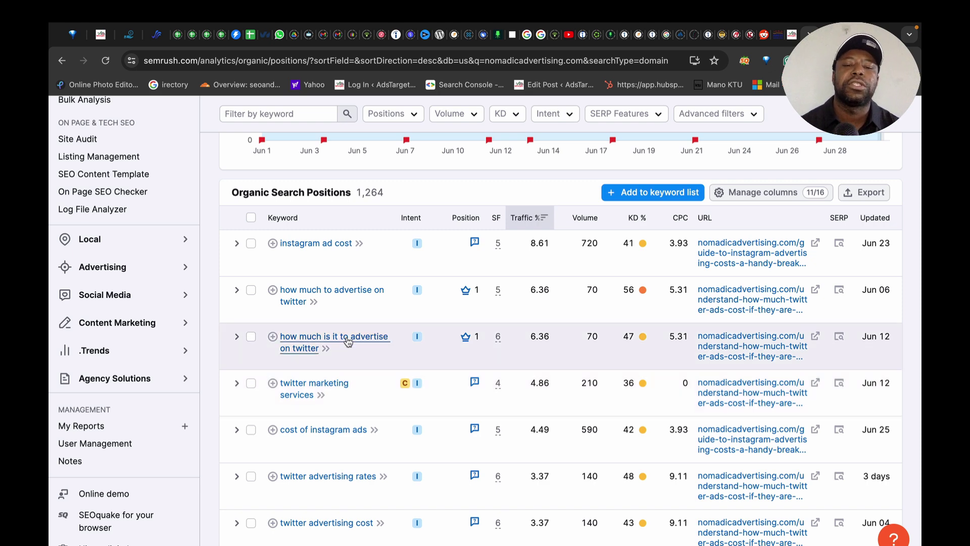
{"action": "scroll", "coordinate": [348, 342], "scroll_direction": "down", "scroll_amount": 4}
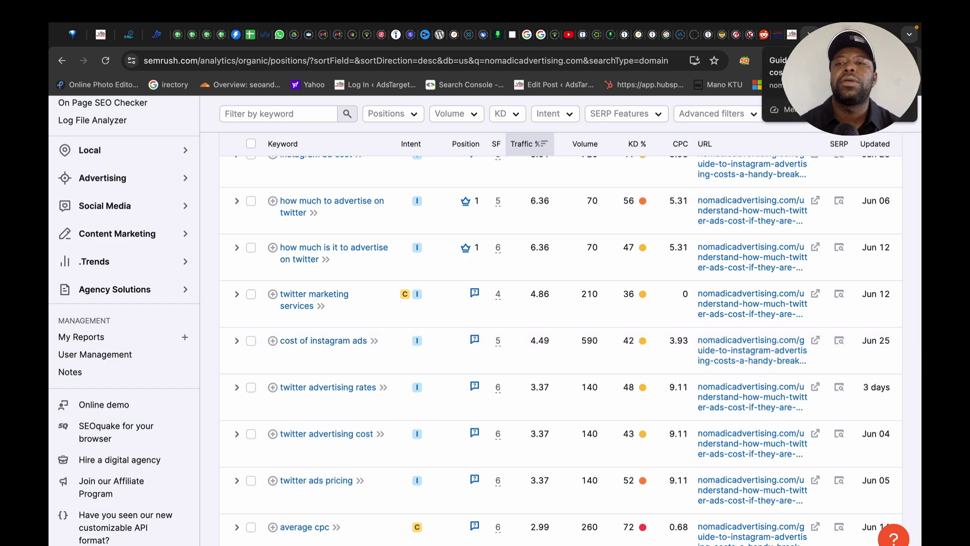
Return to the competitor's Instagram advertising costs guide and read from the carousel ads and budgeting sections through the cost calculator to the end.
{"action": "left_click", "coordinate": [808, 35]}
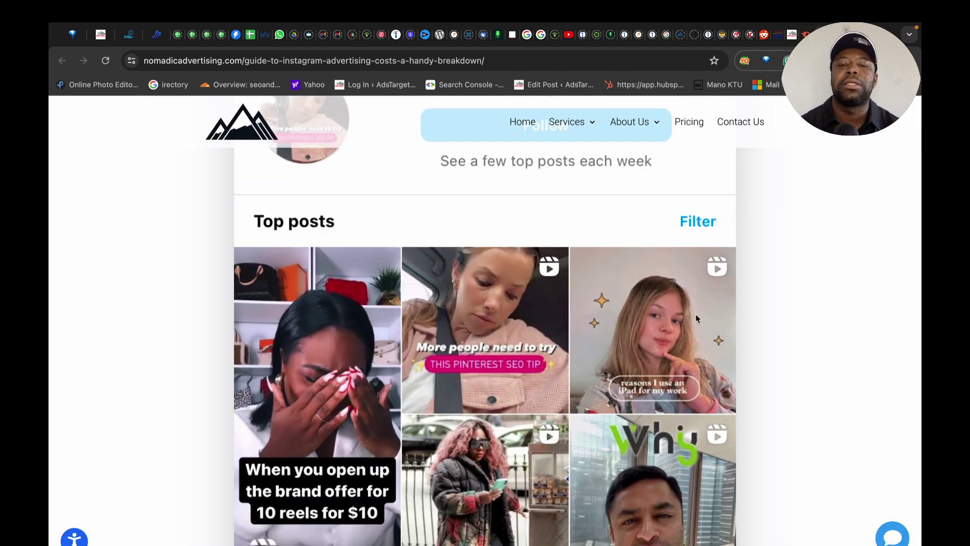
{"action": "scroll", "coordinate": [665, 382], "scroll_direction": "down", "scroll_amount": 5}
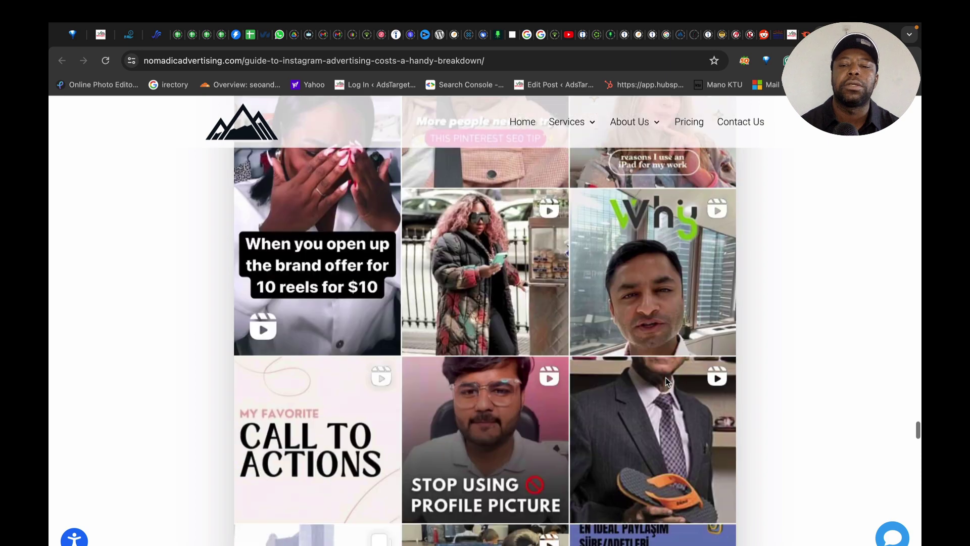
{"action": "scroll", "coordinate": [666, 382], "scroll_direction": "down", "scroll_amount": 10}
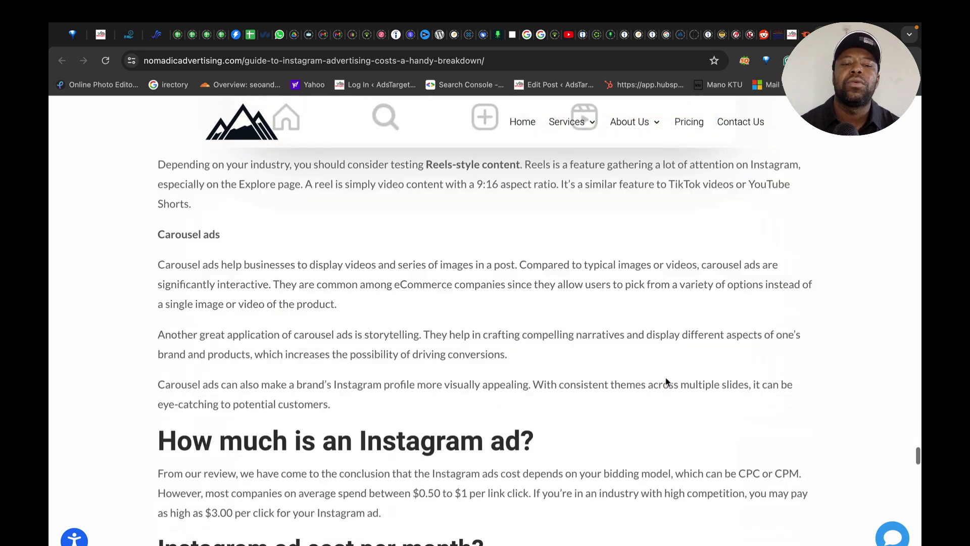
{"action": "scroll", "coordinate": [666, 382], "scroll_direction": "down", "scroll_amount": 5}
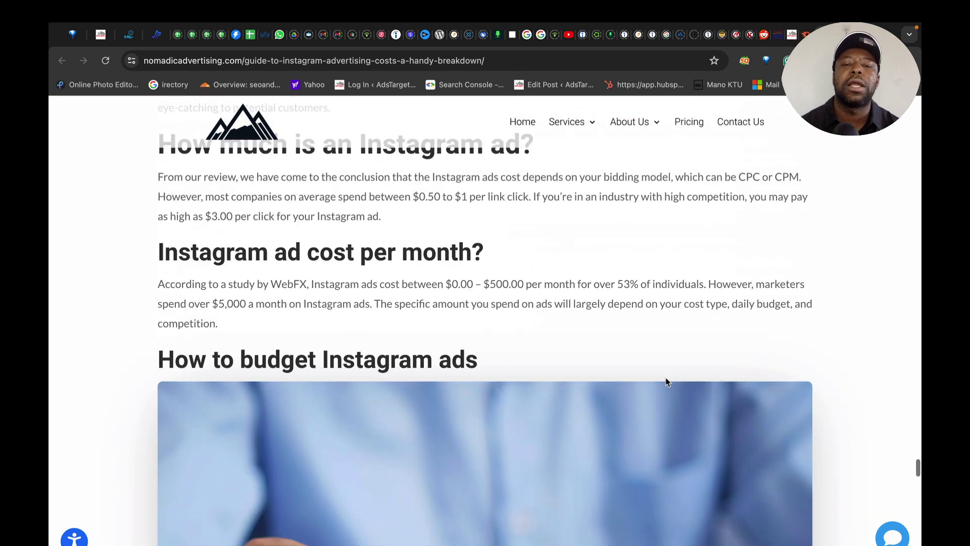
{"action": "scroll", "coordinate": [666, 382], "scroll_direction": "down", "scroll_amount": 4}
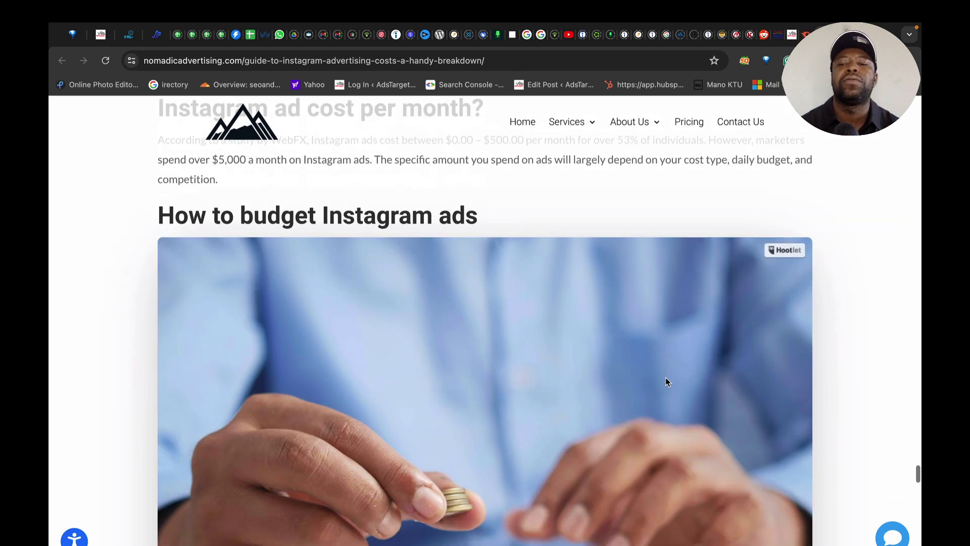
{"action": "scroll", "coordinate": [665, 382], "scroll_direction": "down", "scroll_amount": 12}
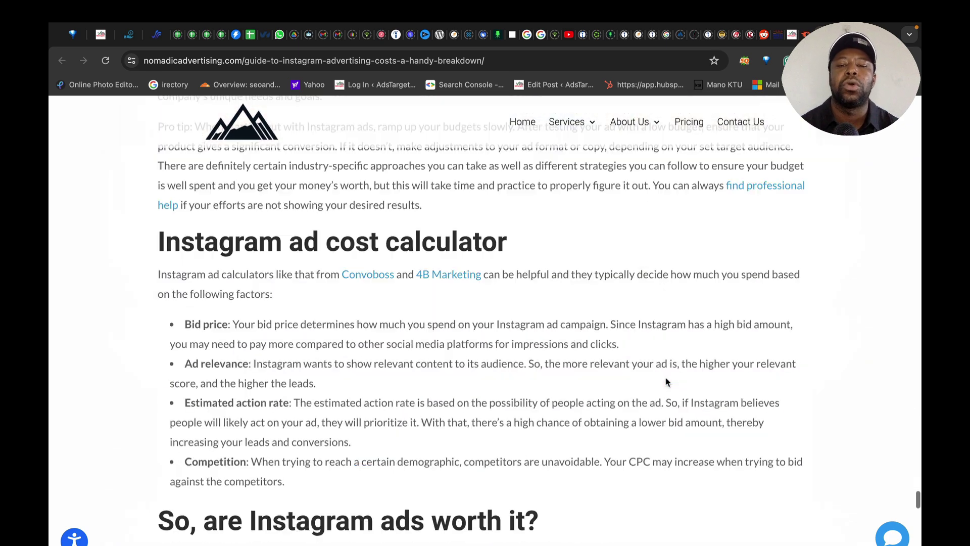
{"action": "scroll", "coordinate": [666, 382], "scroll_direction": "down", "scroll_amount": 15}
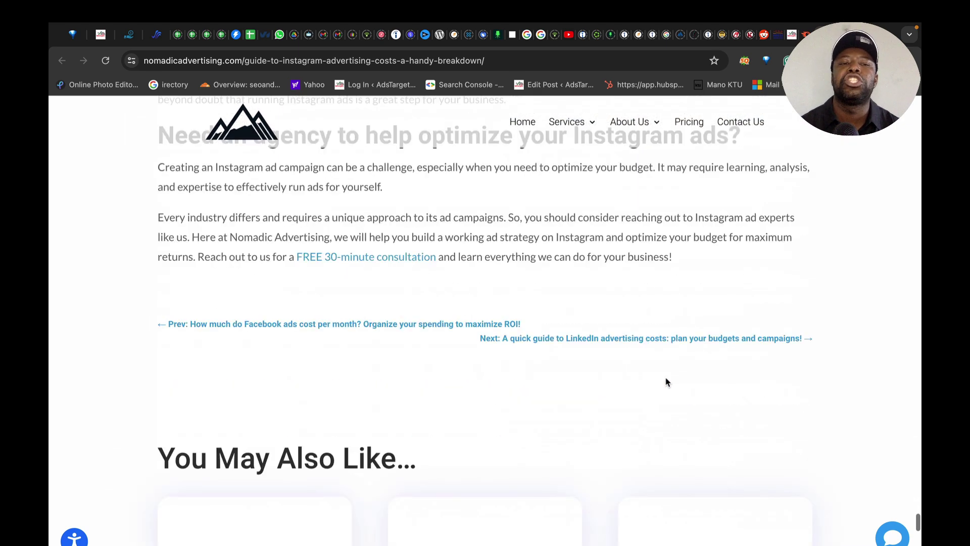
{"action": "scroll", "coordinate": [665, 382], "scroll_direction": "up", "scroll_amount": 20}
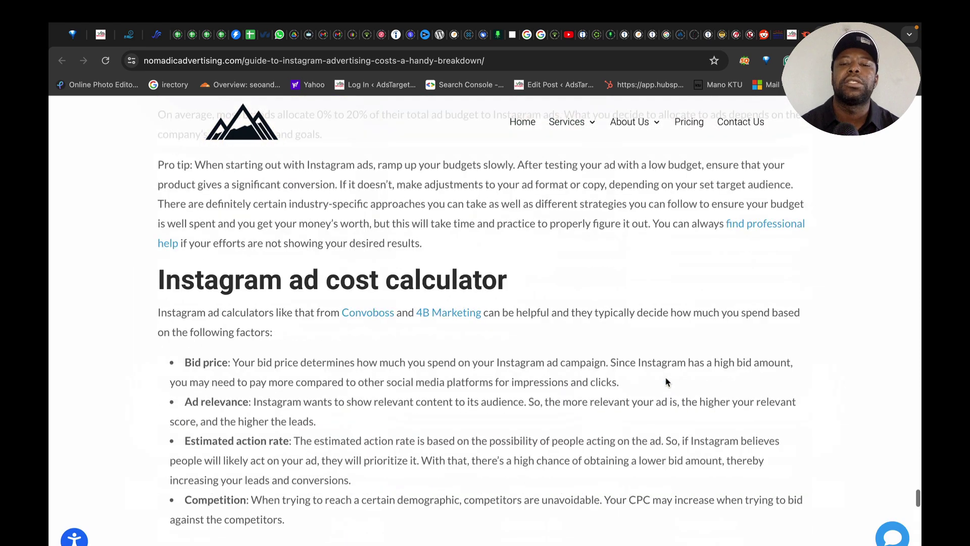
Go back up through the Instagram advertising costs guide, from the cost calculator past the ad formats to the cost per impression section.
{"action": "scroll", "coordinate": [666, 382], "scroll_direction": "up", "scroll_amount": 20}
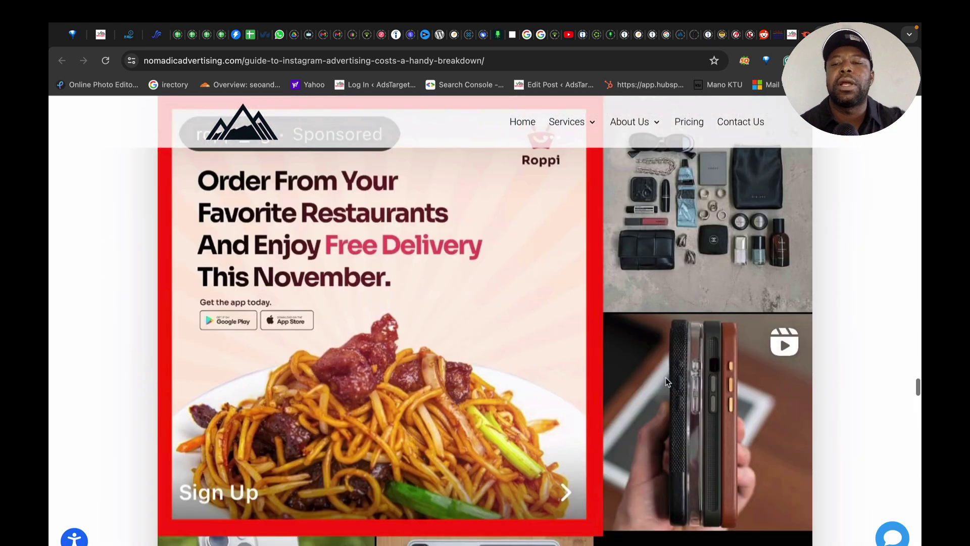
{"action": "scroll", "coordinate": [666, 382], "scroll_direction": "up", "scroll_amount": 15}
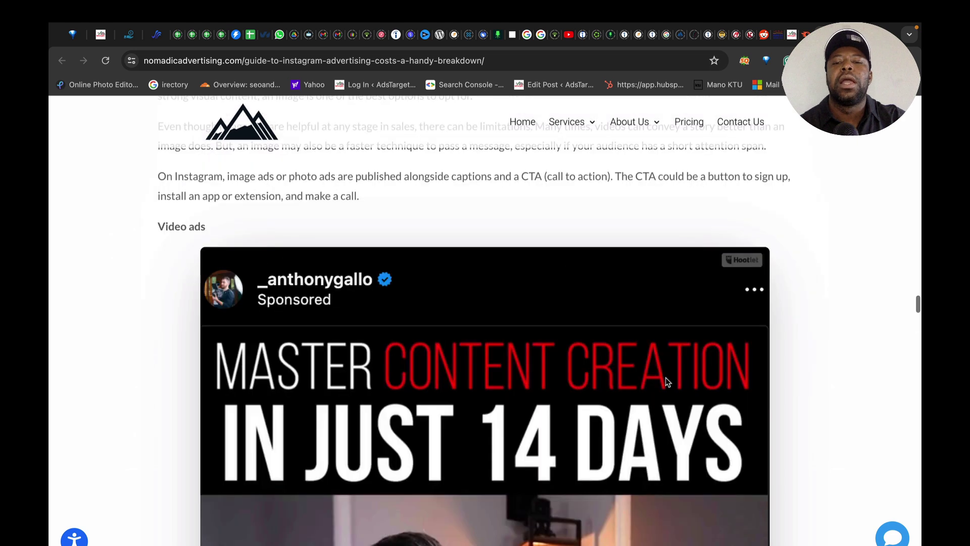
{"action": "scroll", "coordinate": [665, 382], "scroll_direction": "up", "scroll_amount": 15}
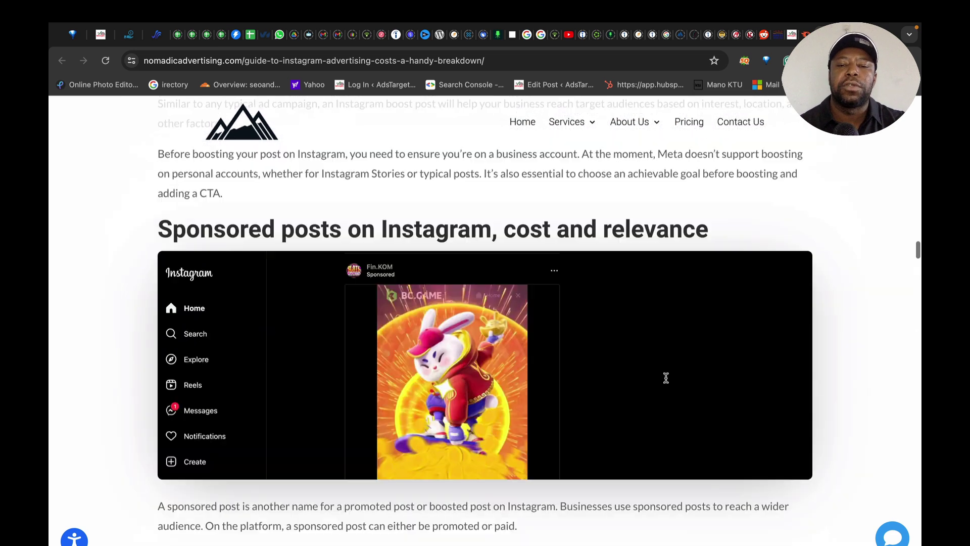
{"action": "scroll", "coordinate": [666, 382], "scroll_direction": "up", "scroll_amount": 15}
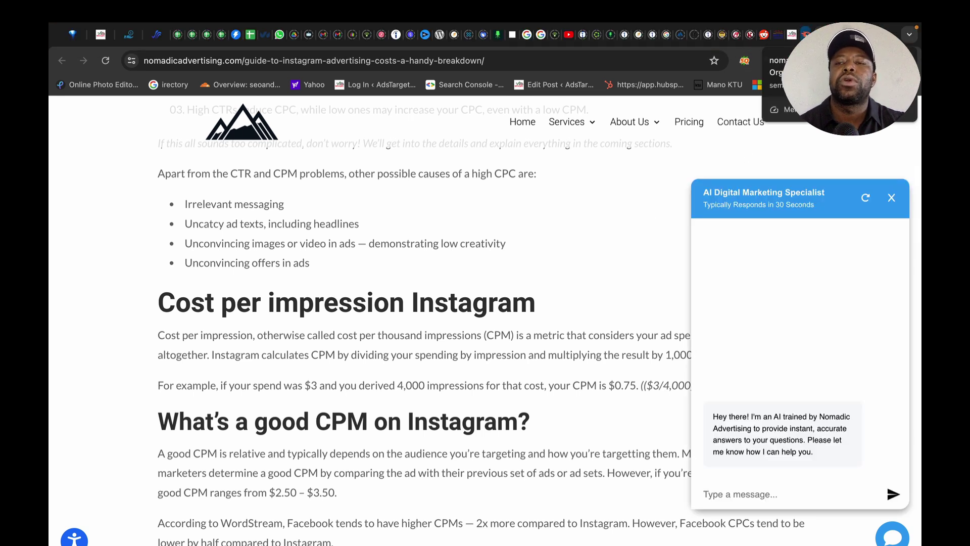
Switch to the Semrush positions report for nomadicadvertising.com and review its lower-ranked keywords and estimated traffic trend.
{"action": "key", "text": "ctrl+Tab"}
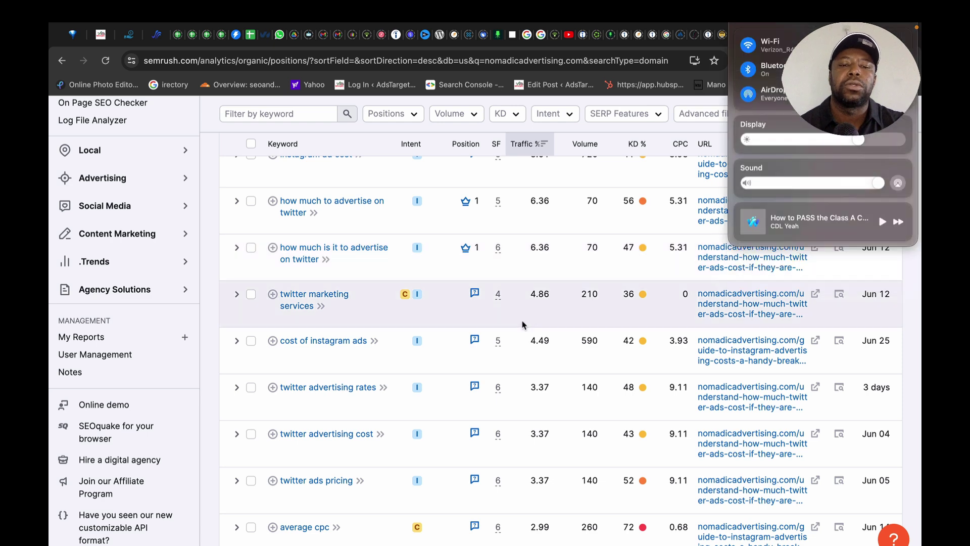
{"action": "scroll", "coordinate": [522, 425], "scroll_direction": "down", "scroll_amount": 2}
{"action": "scroll", "coordinate": [522, 446], "scroll_direction": "down", "scroll_amount": 4}
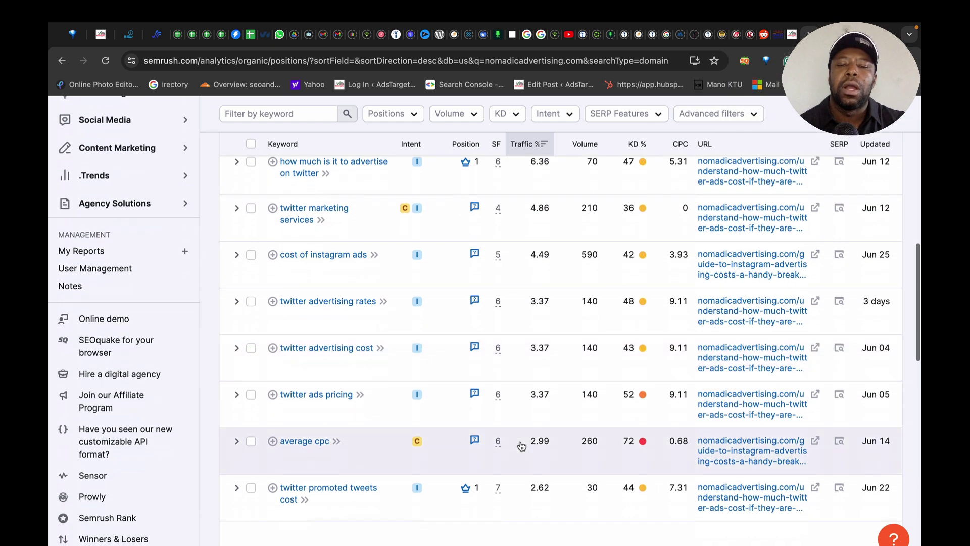
{"action": "scroll", "coordinate": [522, 446], "scroll_direction": "up", "scroll_amount": 15}
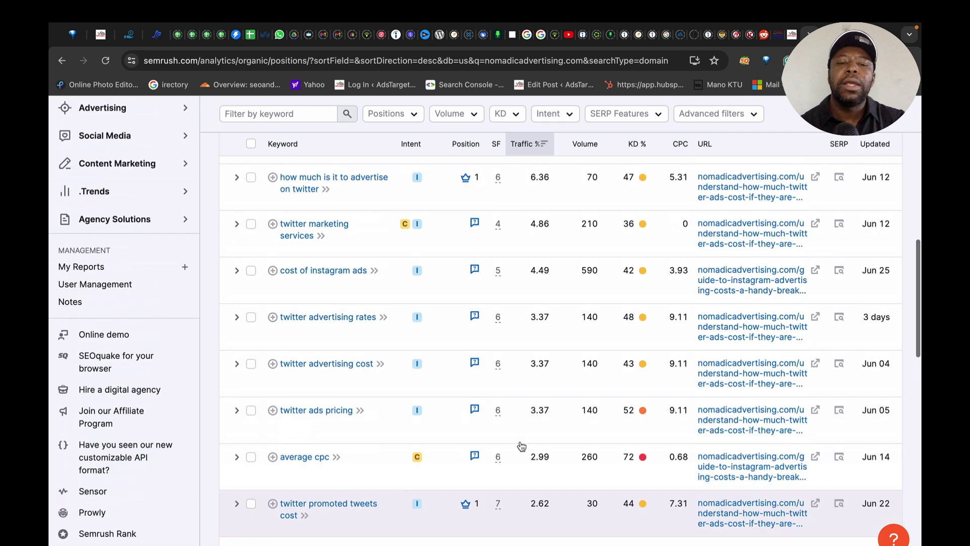
{"action": "scroll", "coordinate": [522, 446], "scroll_direction": "up", "scroll_amount": 10}
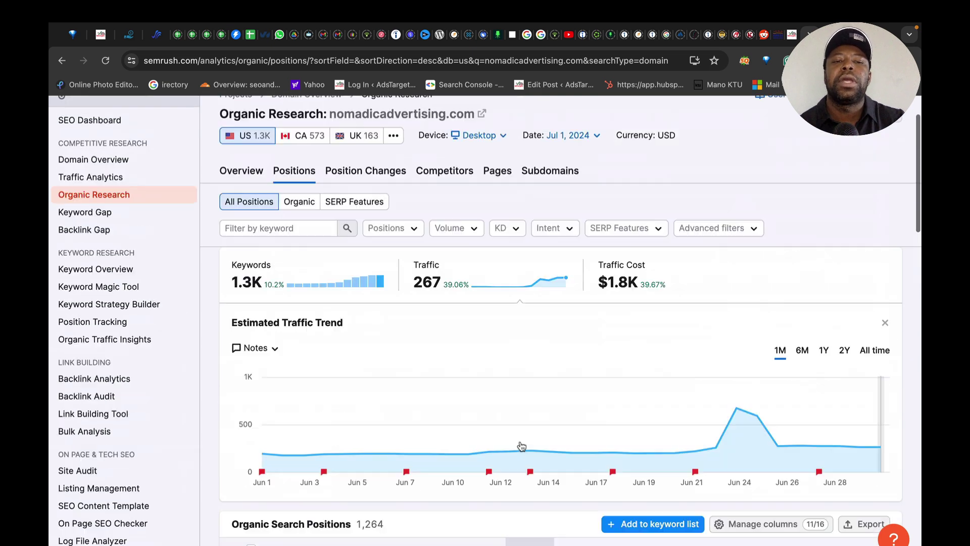
Return to the organic competitors of adstargets.com, open the search engine keywords of gamerseo.com and skim its positions table.
{"action": "left_click", "coordinate": [62, 60]}
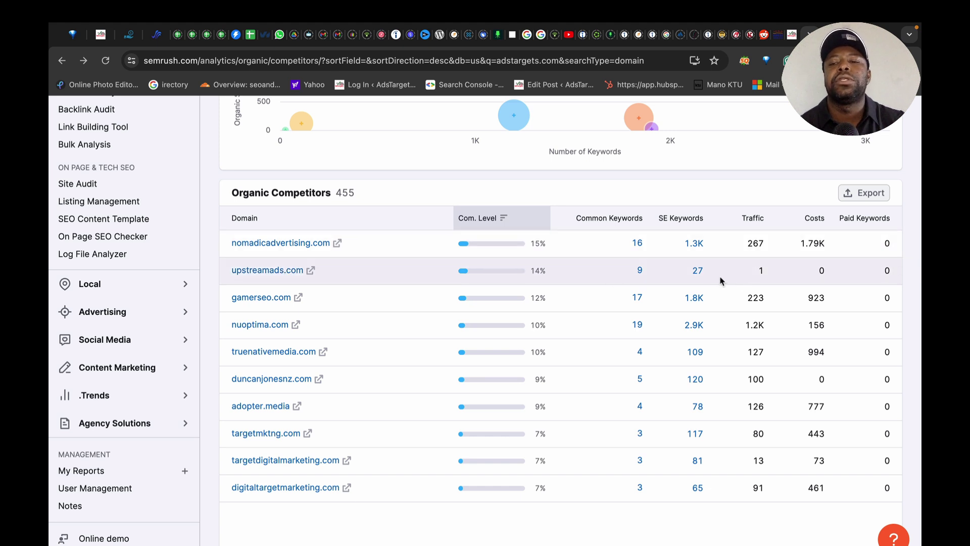
{"action": "left_click", "coordinate": [701, 306]}
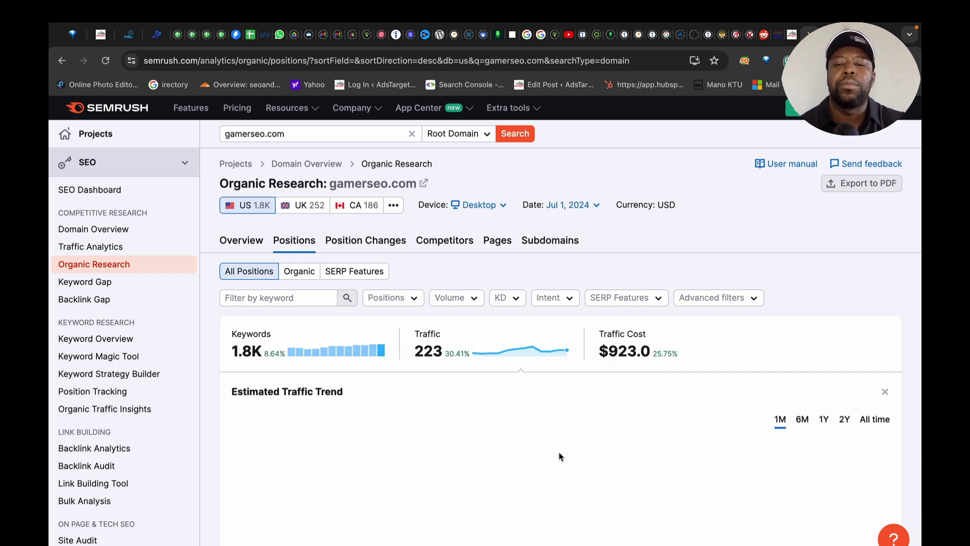
{"action": "scroll", "coordinate": [559, 457], "scroll_direction": "down", "scroll_amount": 1}
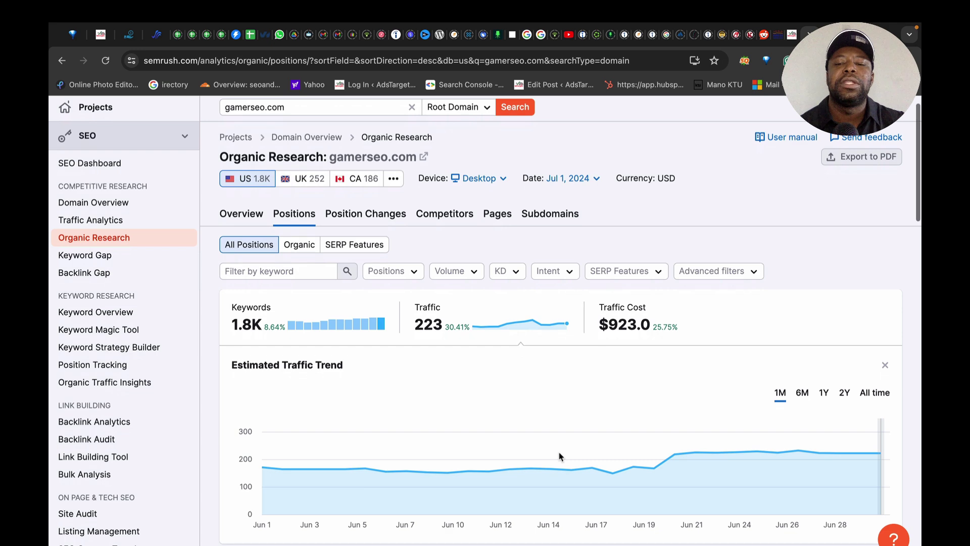
{"action": "scroll", "coordinate": [560, 456], "scroll_direction": "down", "scroll_amount": 10}
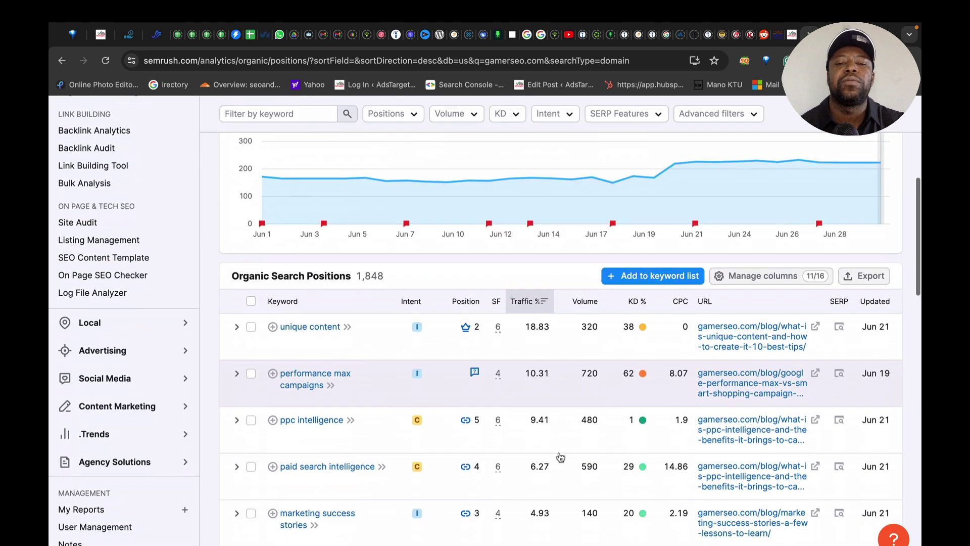
{"action": "scroll", "coordinate": [560, 457], "scroll_direction": "down", "scroll_amount": 8}
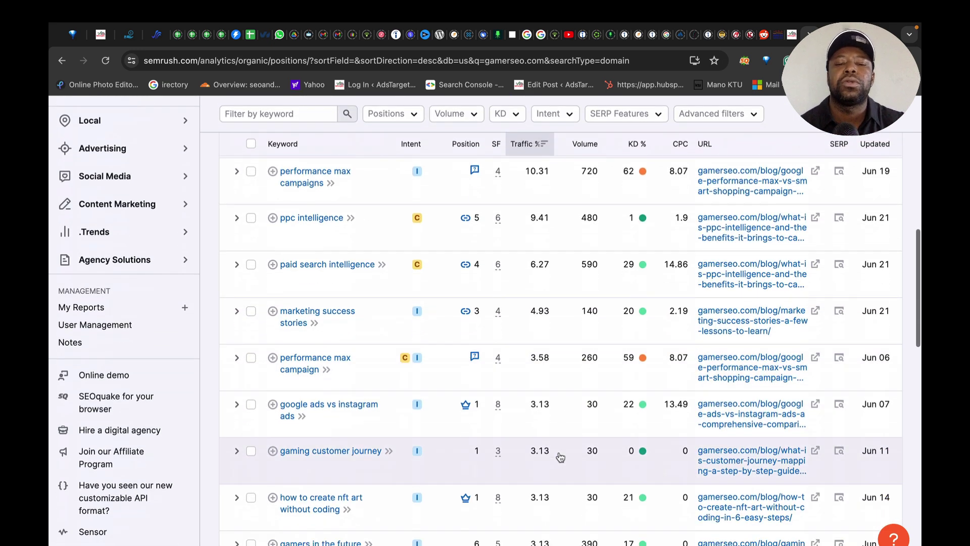
{"action": "scroll", "coordinate": [561, 457], "scroll_direction": "down", "scroll_amount": 1}
{"action": "scroll", "coordinate": [560, 457], "scroll_direction": "up", "scroll_amount": 5}
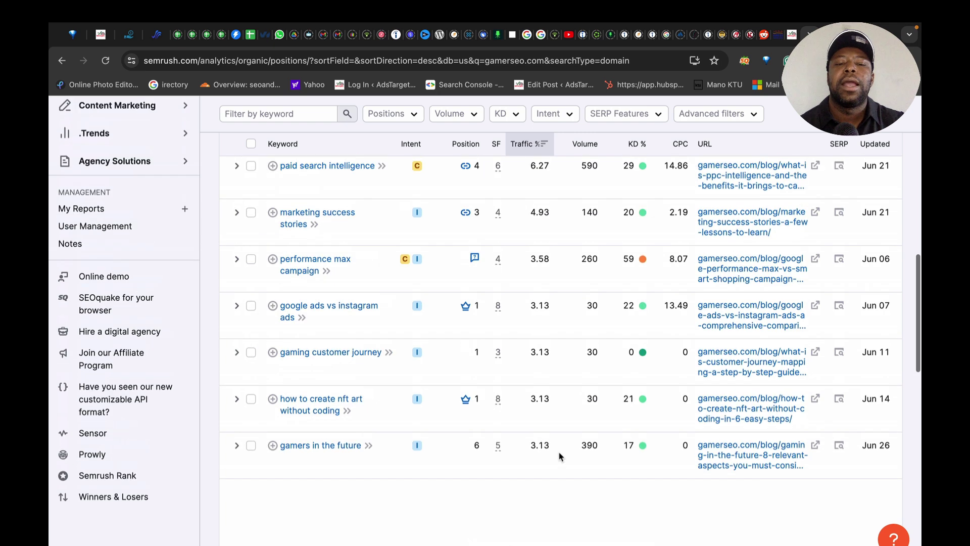
Review gamerseo.com's estimated traffic trend, top keywords and the keywords, traffic and traffic cost summary.
{"action": "scroll", "coordinate": [560, 457], "scroll_direction": "up", "scroll_amount": 8}
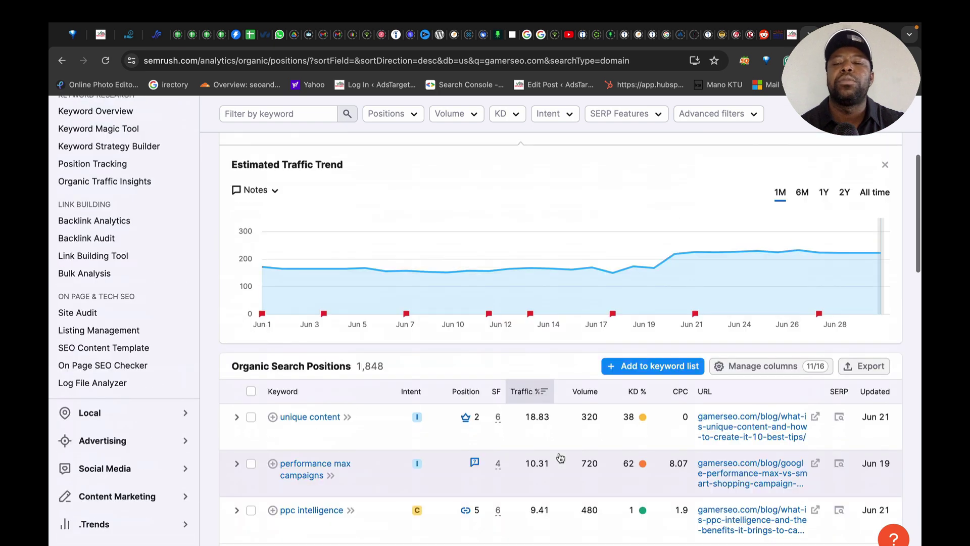
{"action": "scroll", "coordinate": [560, 457], "scroll_direction": "up", "scroll_amount": 2}
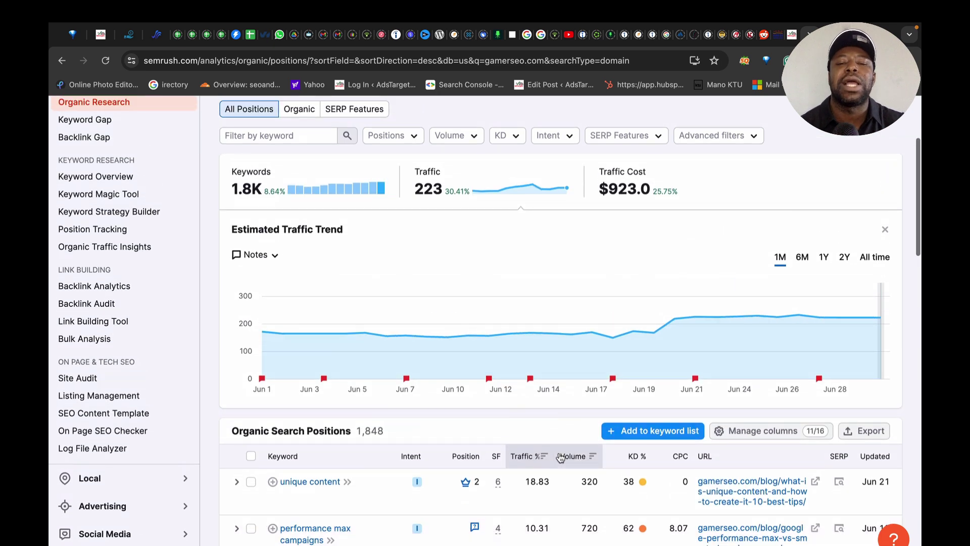
{"action": "scroll", "coordinate": [560, 457], "scroll_direction": "down", "scroll_amount": 5}
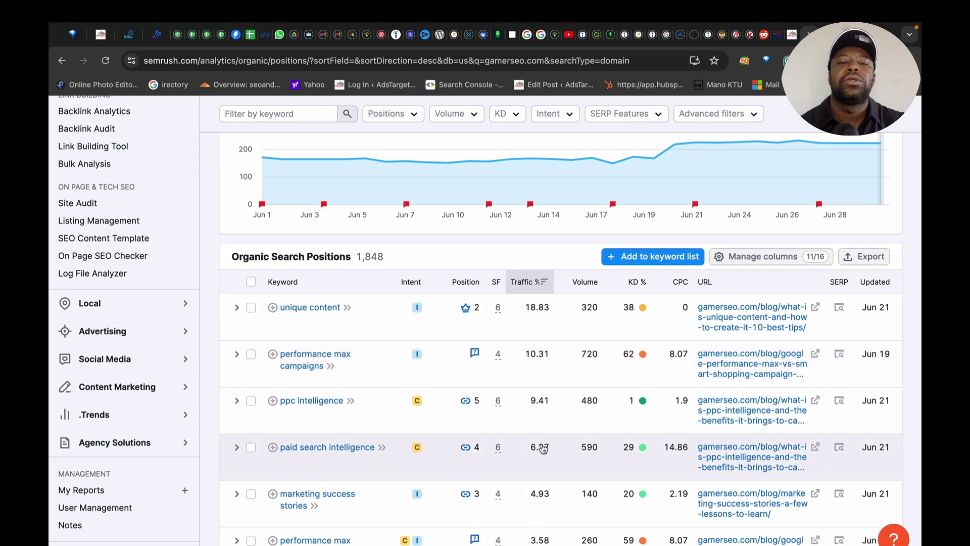
{"action": "scroll", "coordinate": [447, 353], "scroll_direction": "up", "scroll_amount": 8}
{"action": "scroll", "coordinate": [447, 353], "scroll_direction": "up", "scroll_amount": 1}
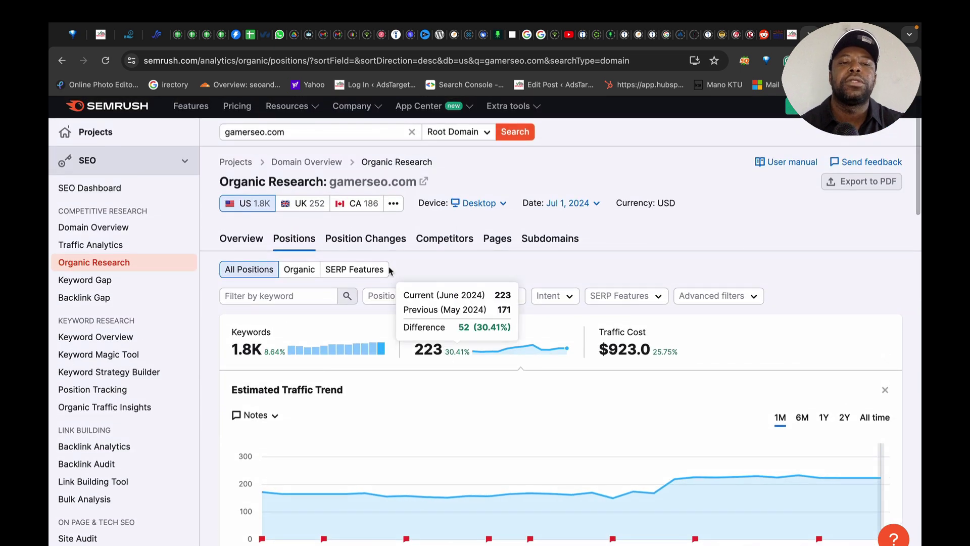
Read through gamerseo.com's organic keywords, from "unique content" down to "gamers in the future".
{"action": "scroll", "coordinate": [359, 337], "scroll_direction": "down", "scroll_amount": 8}
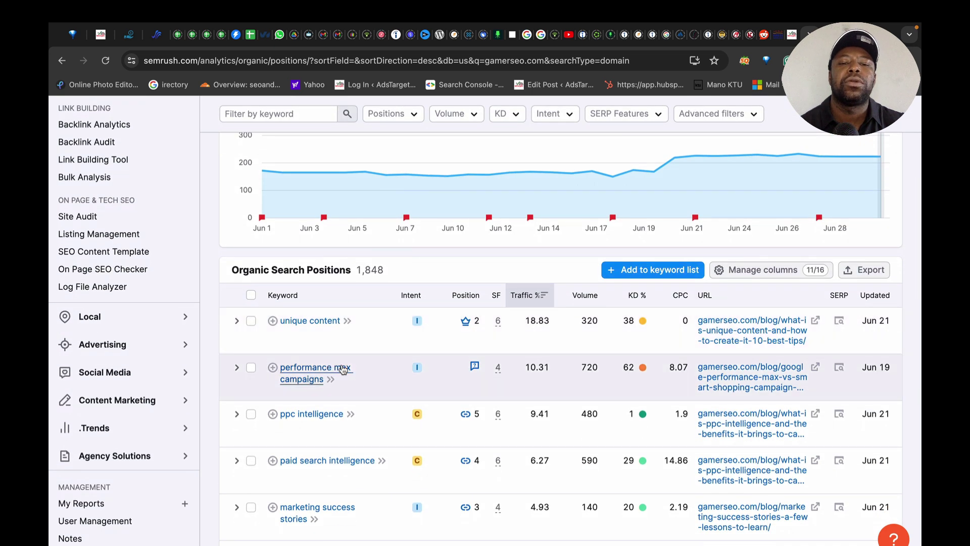
{"action": "scroll", "coordinate": [334, 392], "scroll_direction": "down", "scroll_amount": 2}
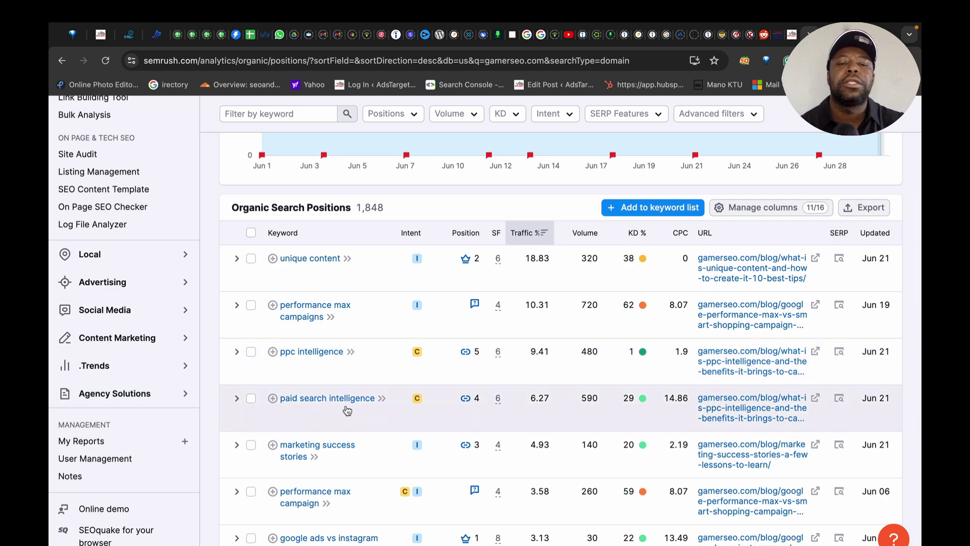
{"action": "scroll", "coordinate": [349, 411], "scroll_direction": "down", "scroll_amount": 2}
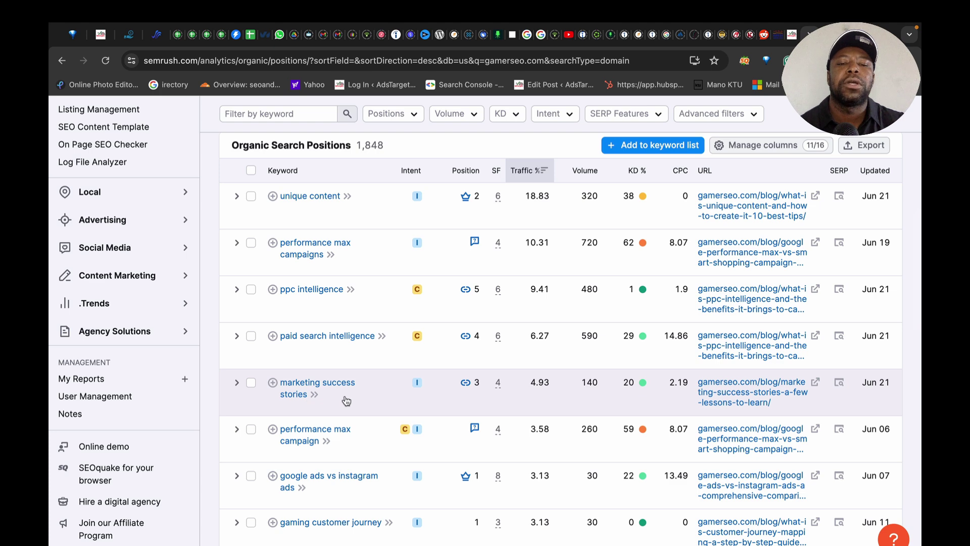
{"action": "scroll", "coordinate": [328, 408], "scroll_direction": "down", "scroll_amount": 2}
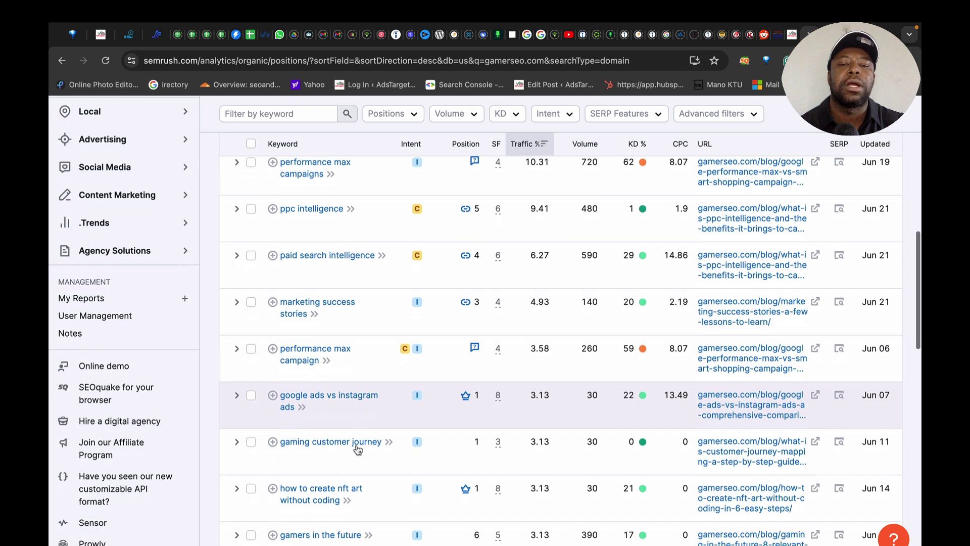
{"action": "scroll", "coordinate": [358, 442], "scroll_direction": "down", "scroll_amount": 2}
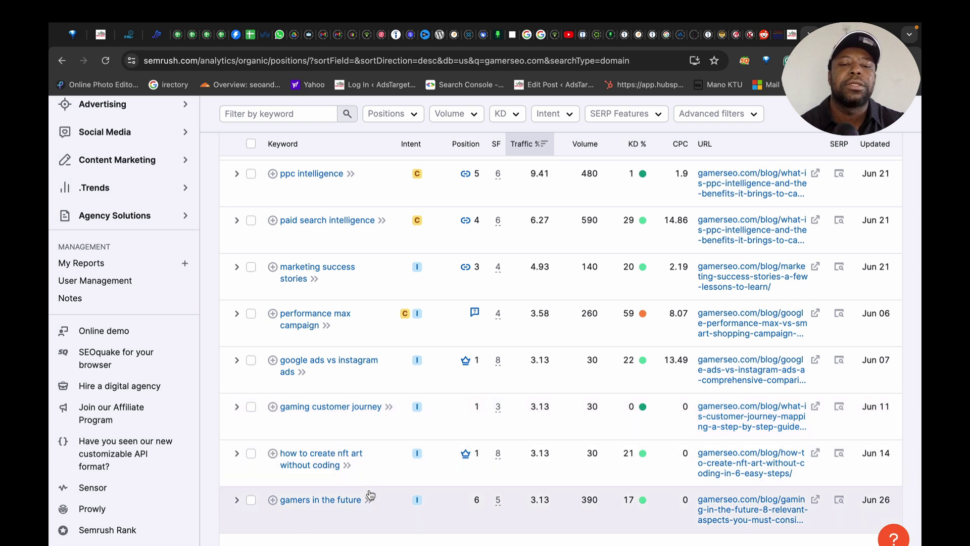
{"action": "scroll", "coordinate": [368, 478], "scroll_direction": "down", "scroll_amount": 2}
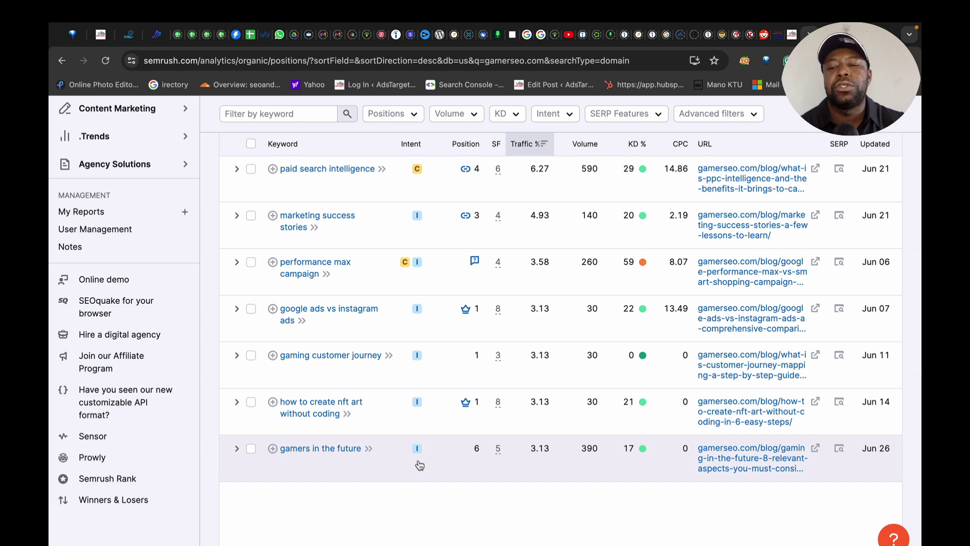
Recheck gamerseo.com's top keywords and open the competitor page ranking for "ppc intelligence".
{"action": "scroll", "coordinate": [419, 465], "scroll_direction": "up", "scroll_amount": 15}
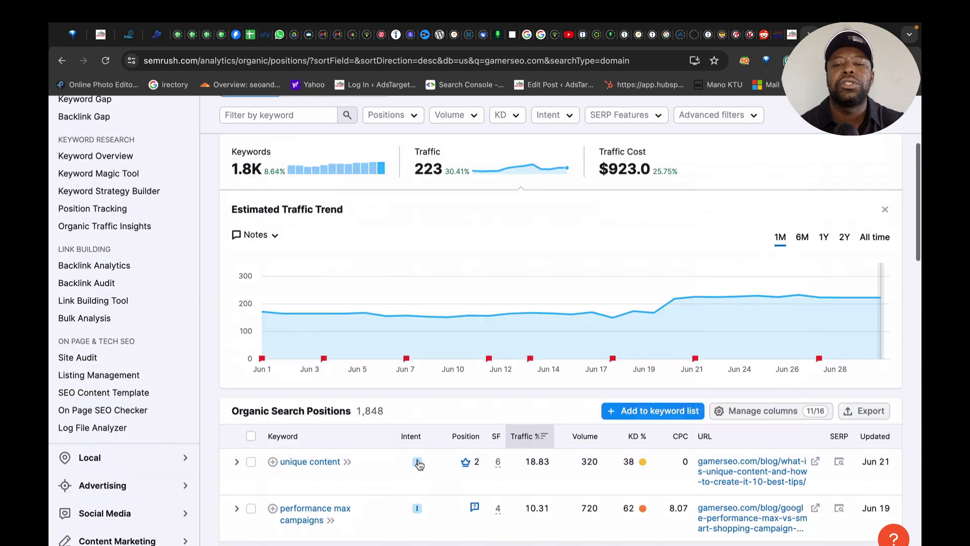
{"action": "scroll", "coordinate": [418, 464], "scroll_direction": "down", "scroll_amount": 4}
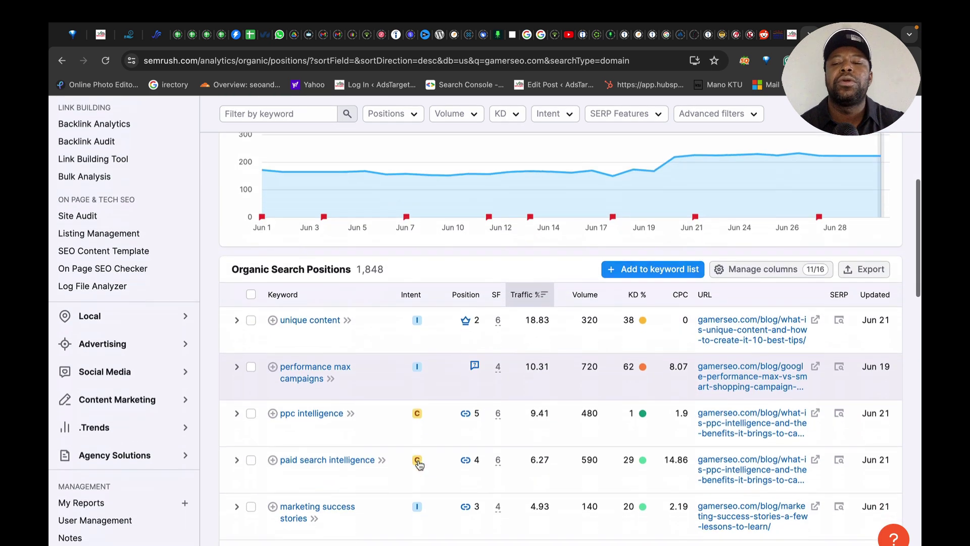
{"action": "scroll", "coordinate": [418, 464], "scroll_direction": "down", "scroll_amount": 2}
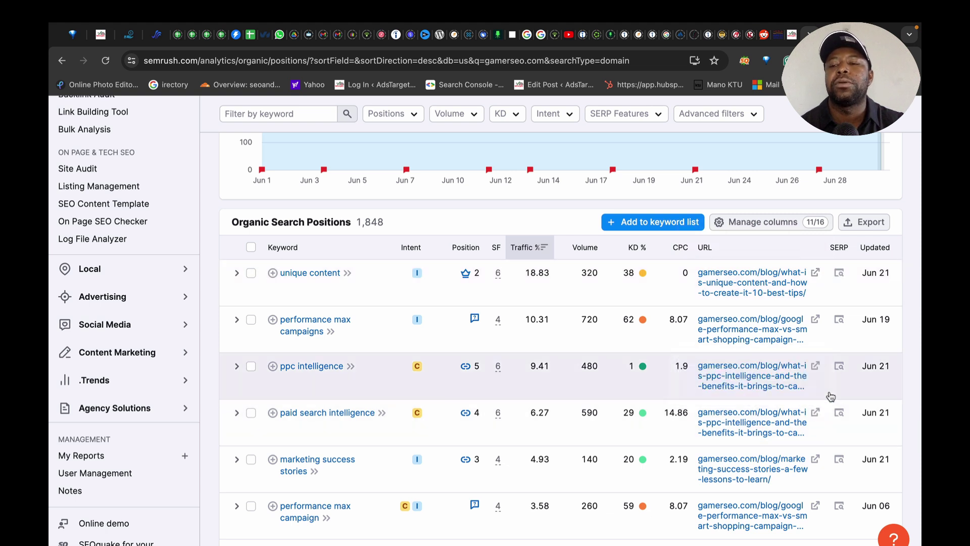
{"action": "left_click", "coordinate": [814, 368]}
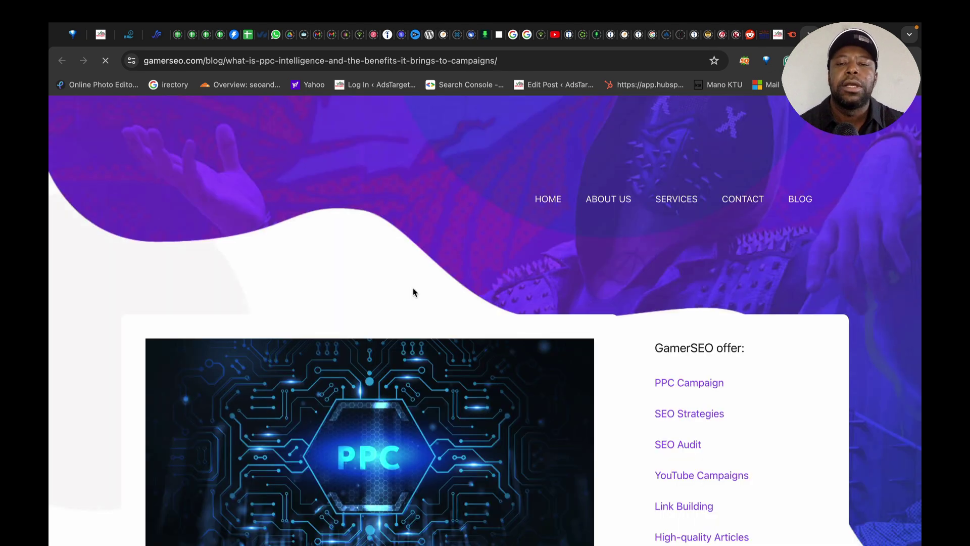
Examine the PPC intelligence article's introduction, table of contents, definition and section on why competitive PPC intelligence is crucial.
{"action": "scroll", "coordinate": [413, 292], "scroll_direction": "down", "scroll_amount": 1}
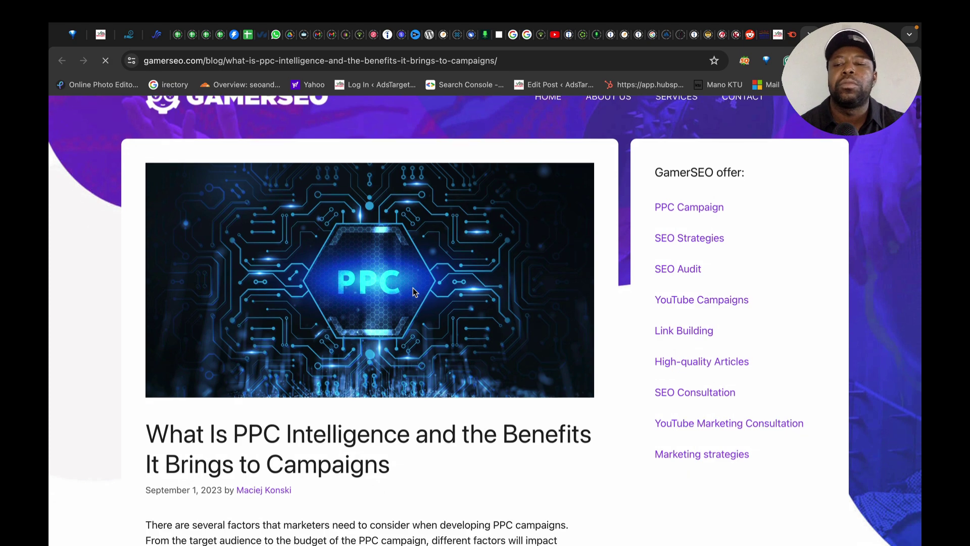
{"action": "scroll", "coordinate": [413, 292], "scroll_direction": "down", "scroll_amount": 5}
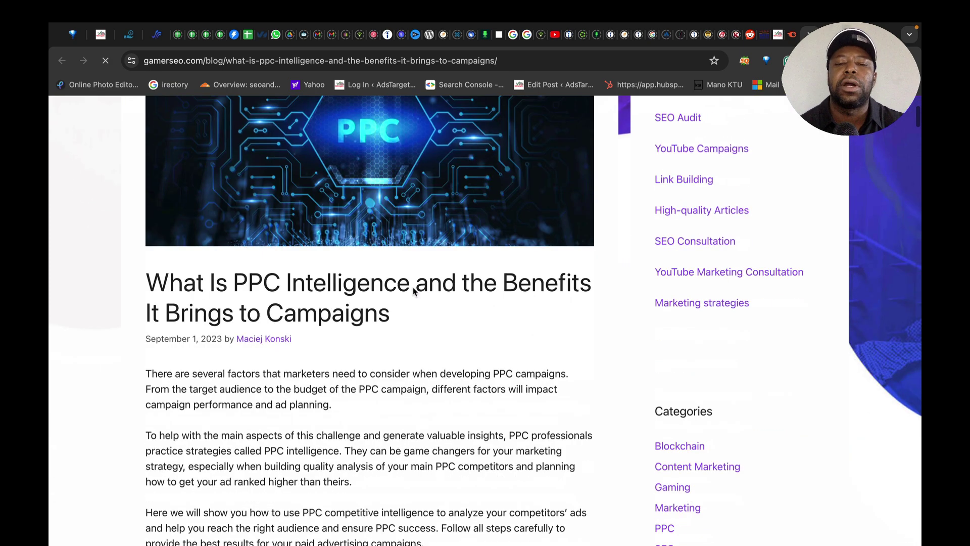
{"action": "scroll", "coordinate": [413, 292], "scroll_direction": "down", "scroll_amount": 8}
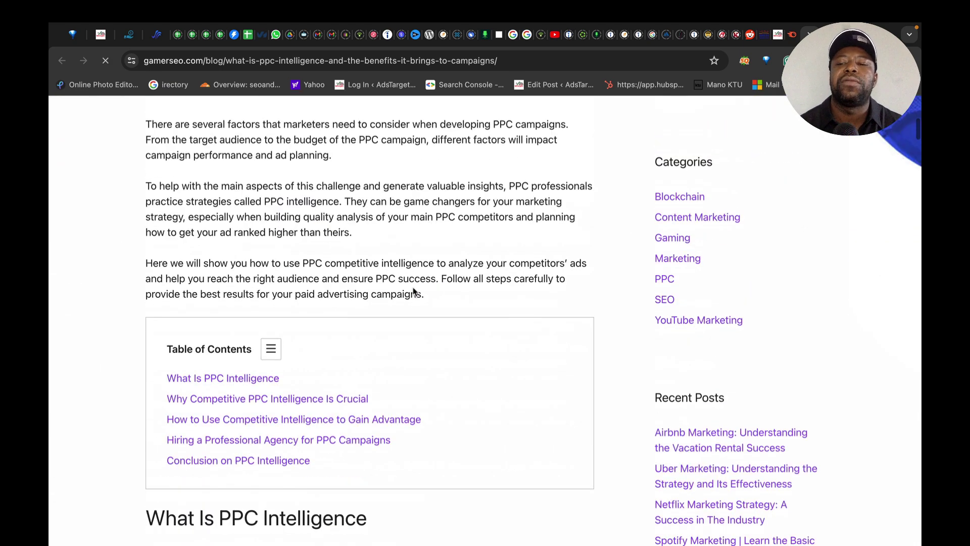
{"action": "scroll", "coordinate": [413, 292], "scroll_direction": "down", "scroll_amount": 9}
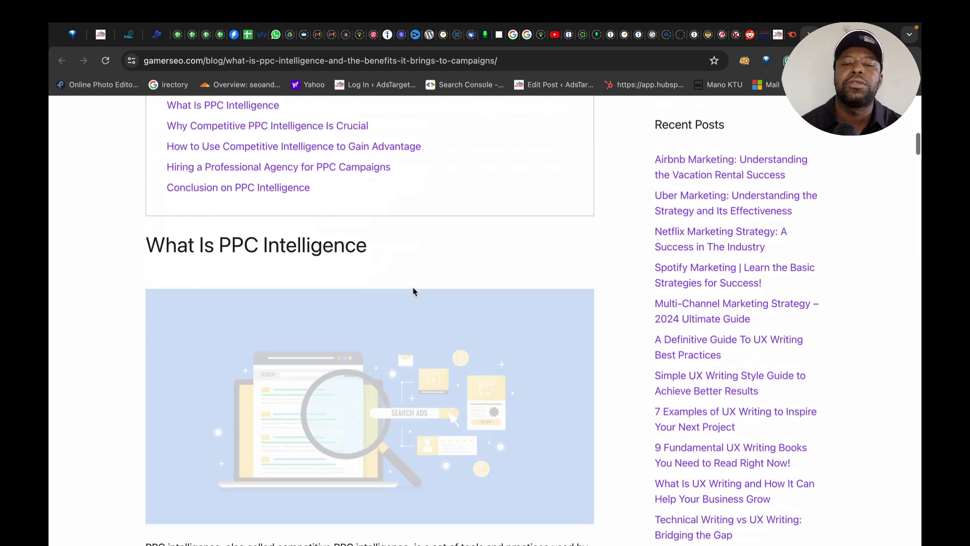
{"action": "scroll", "coordinate": [414, 292], "scroll_direction": "down", "scroll_amount": 10}
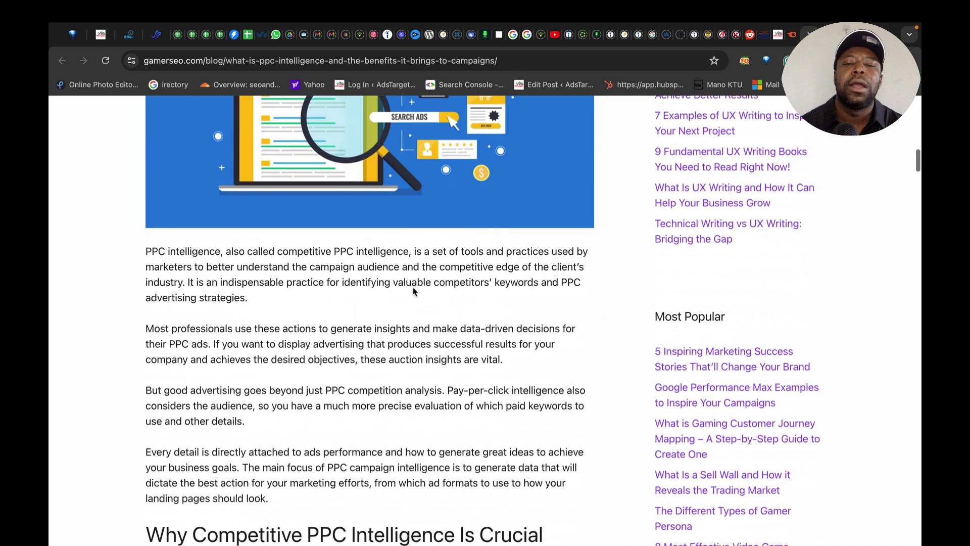
{"action": "scroll", "coordinate": [413, 292], "scroll_direction": "down", "scroll_amount": 10}
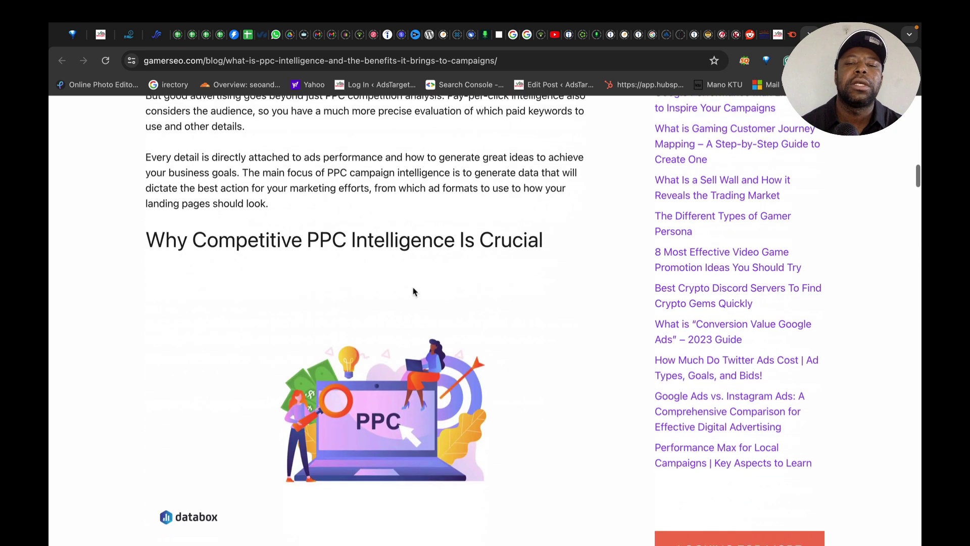
{"action": "scroll", "coordinate": [413, 292], "scroll_direction": "up", "scroll_amount": 20}
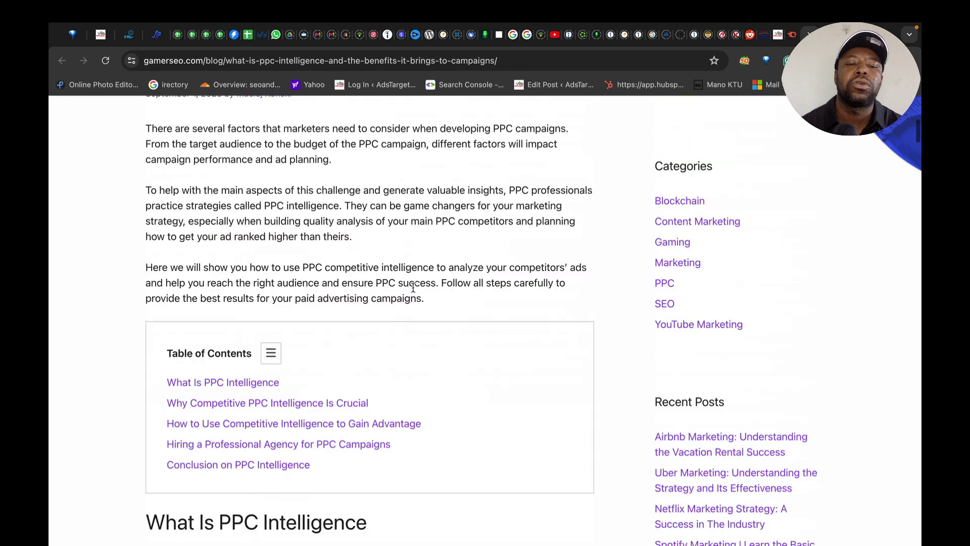
Skim the PPC intelligence article from its table of contents down to the Keyword Research section.
{"action": "scroll", "coordinate": [413, 288], "scroll_direction": "down", "scroll_amount": 1}
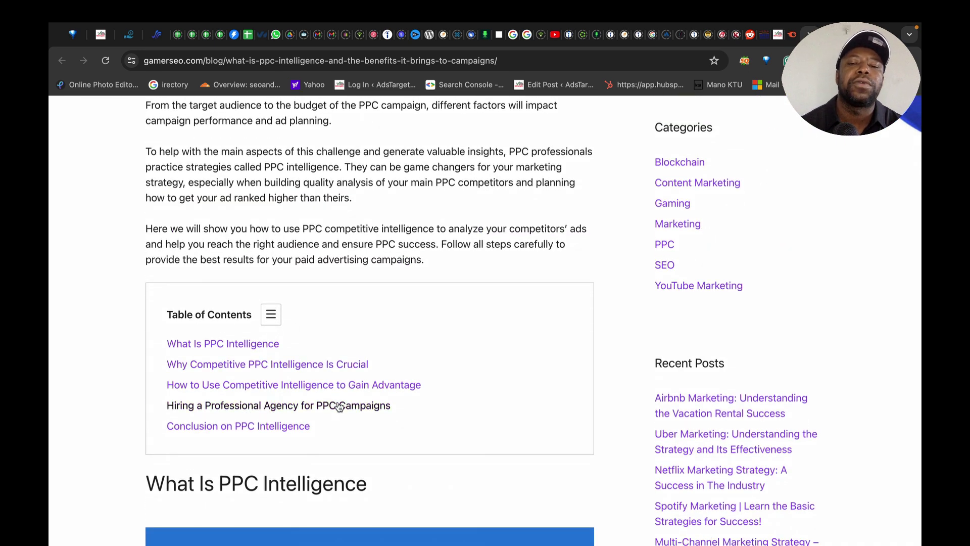
{"action": "scroll", "coordinate": [329, 404], "scroll_direction": "down", "scroll_amount": 13}
{"action": "scroll", "coordinate": [338, 406], "scroll_direction": "down", "scroll_amount": 14}
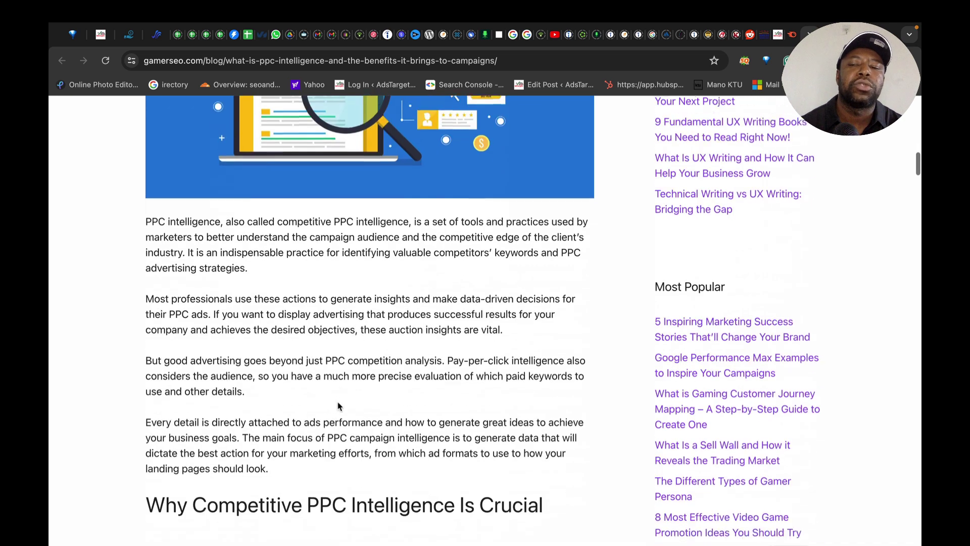
{"action": "scroll", "coordinate": [338, 406], "scroll_direction": "down", "scroll_amount": 11}
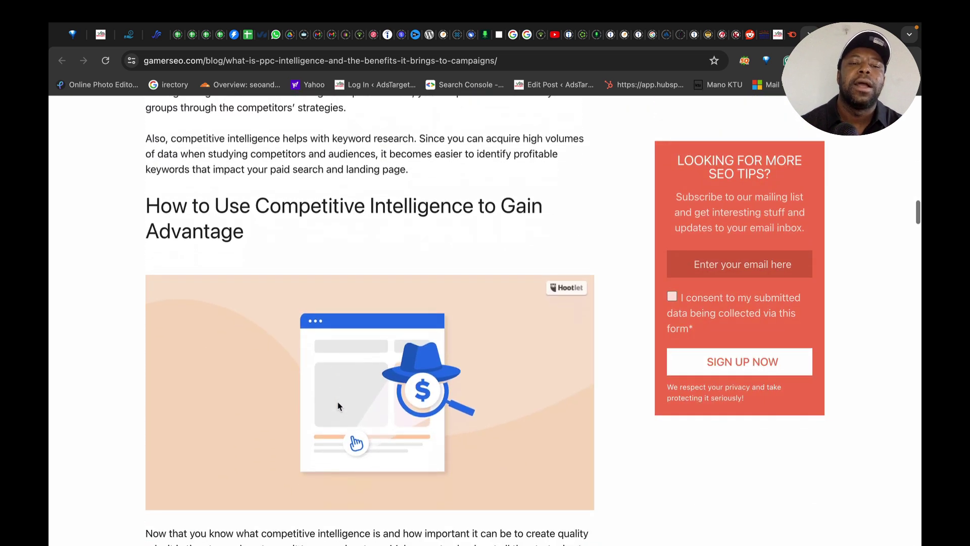
{"action": "scroll", "coordinate": [338, 405], "scroll_direction": "down", "scroll_amount": 1}
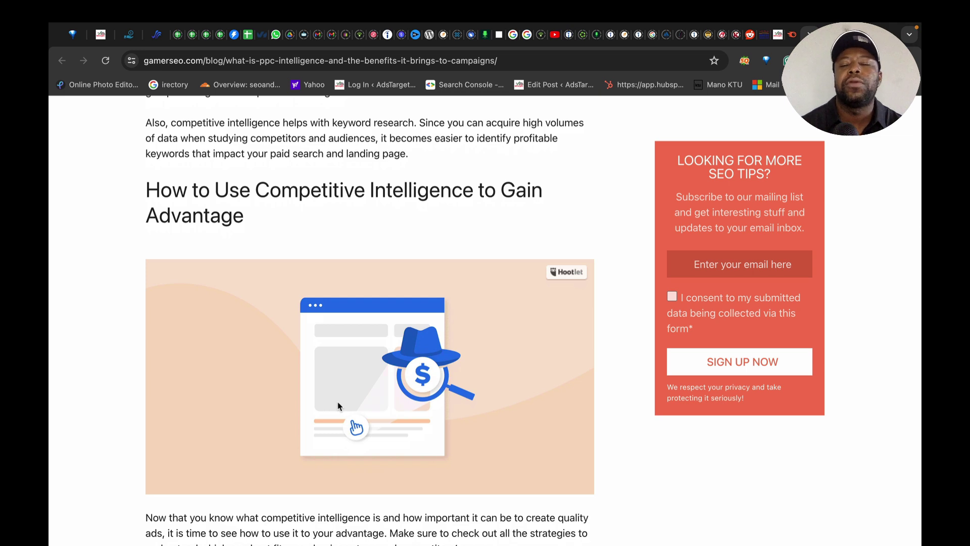
{"action": "scroll", "coordinate": [338, 406], "scroll_direction": "down", "scroll_amount": 4}
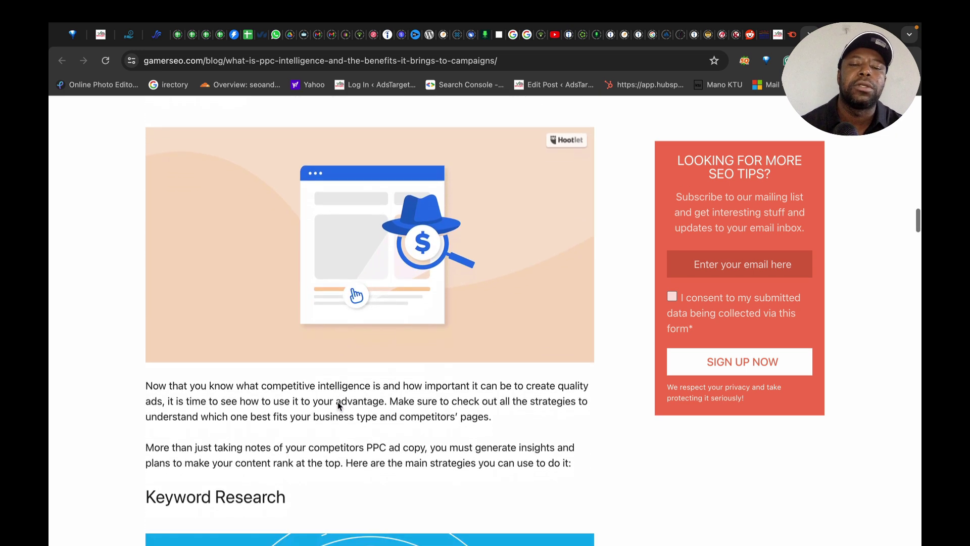
{"action": "scroll", "coordinate": [338, 404], "scroll_direction": "down", "scroll_amount": 5}
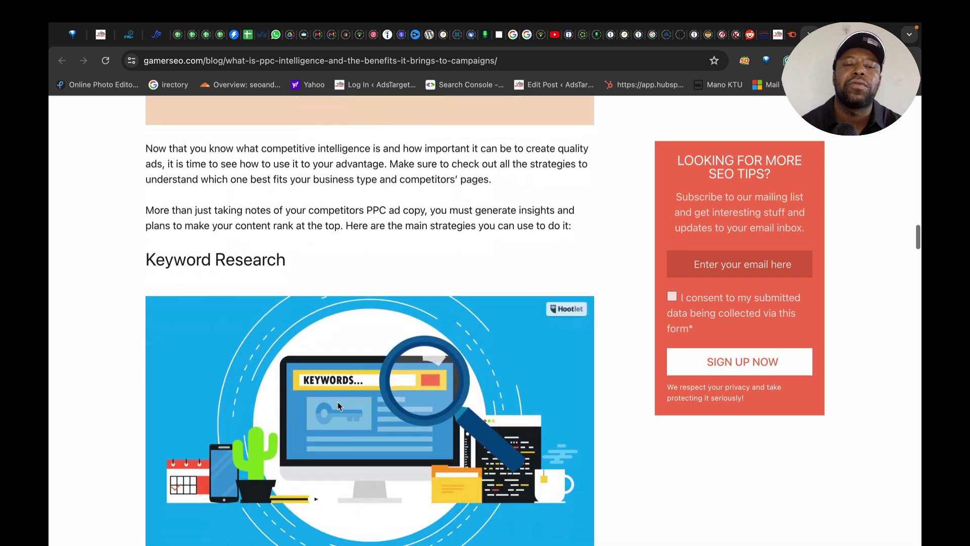
Return to the article's title and reread its introduction and table of contents to see how the content is structured.
{"action": "scroll", "coordinate": [199, 296], "scroll_direction": "up", "scroll_amount": 14}
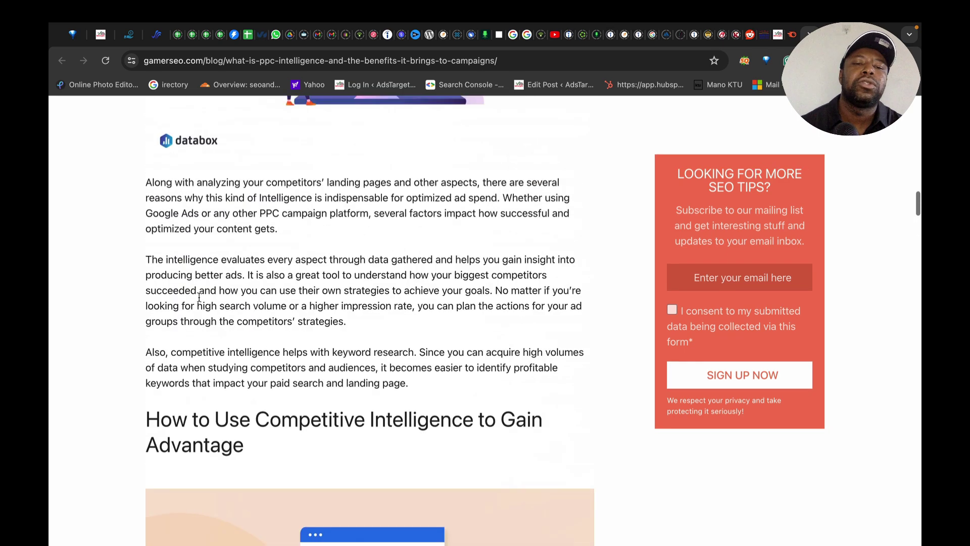
{"action": "scroll", "coordinate": [199, 297], "scroll_direction": "up", "scroll_amount": 10}
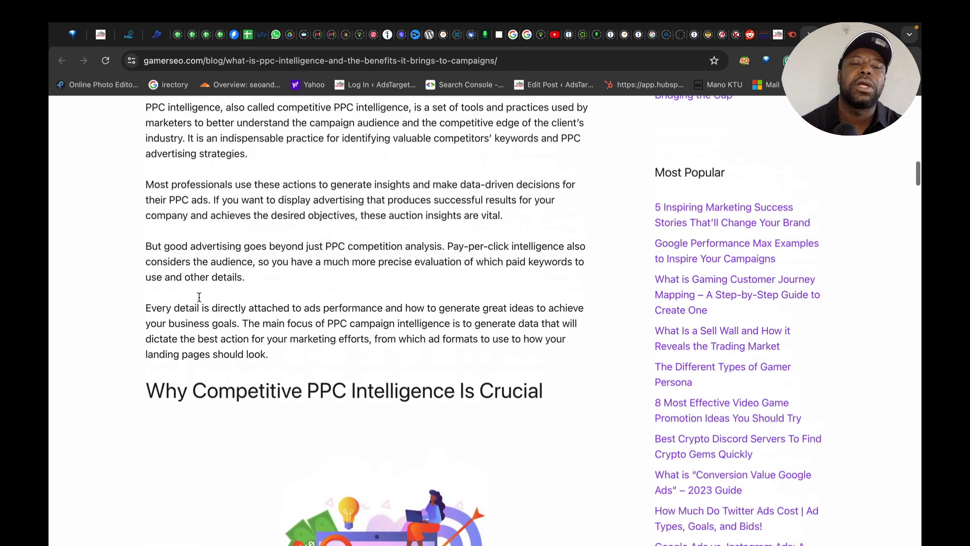
{"action": "scroll", "coordinate": [199, 297], "scroll_direction": "up", "scroll_amount": 13}
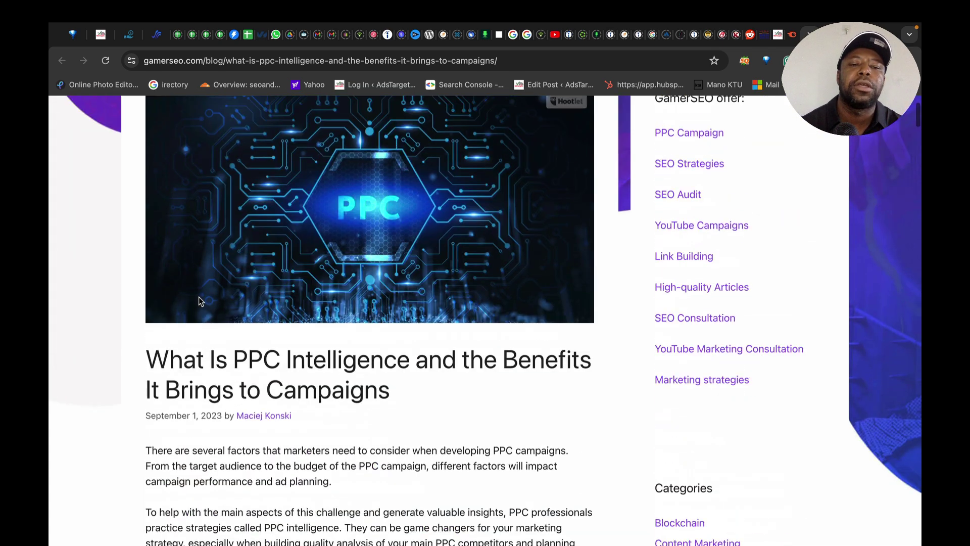
{"action": "scroll", "coordinate": [199, 296], "scroll_direction": "up", "scroll_amount": 3}
{"action": "scroll", "coordinate": [198, 296], "scroll_direction": "down", "scroll_amount": 2}
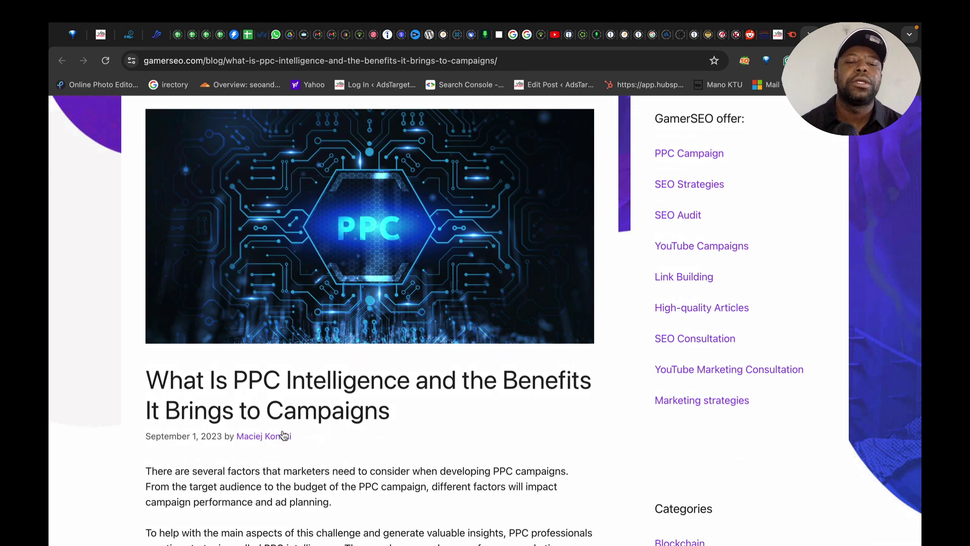
{"action": "scroll", "coordinate": [366, 437], "scroll_direction": "down", "scroll_amount": 5}
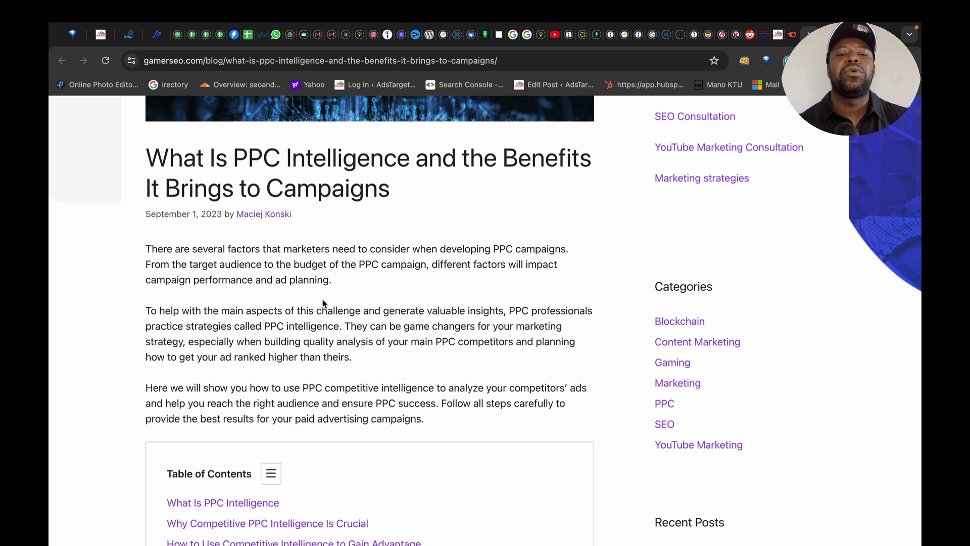
{"action": "scroll", "coordinate": [324, 303], "scroll_direction": "down", "scroll_amount": 1}
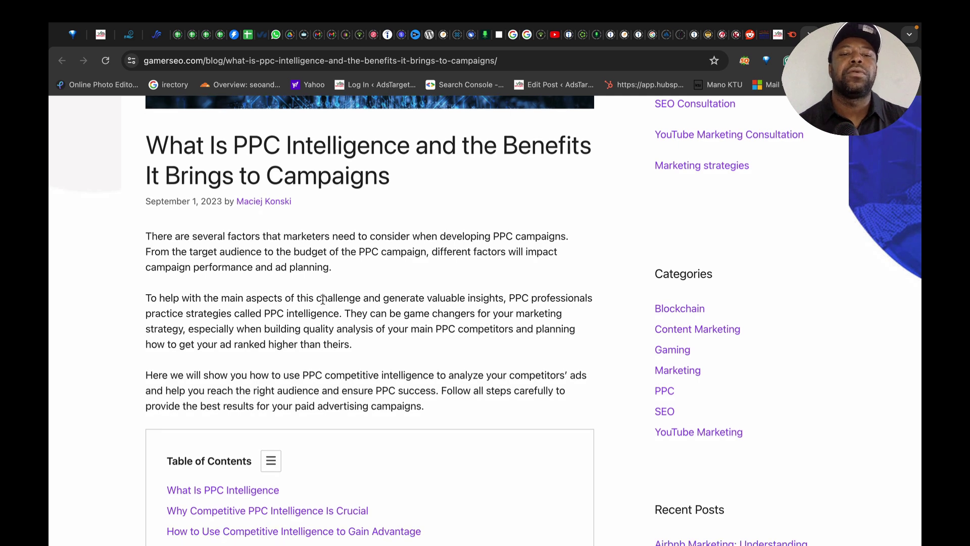
{"action": "scroll", "coordinate": [323, 300], "scroll_direction": "down", "scroll_amount": 1}
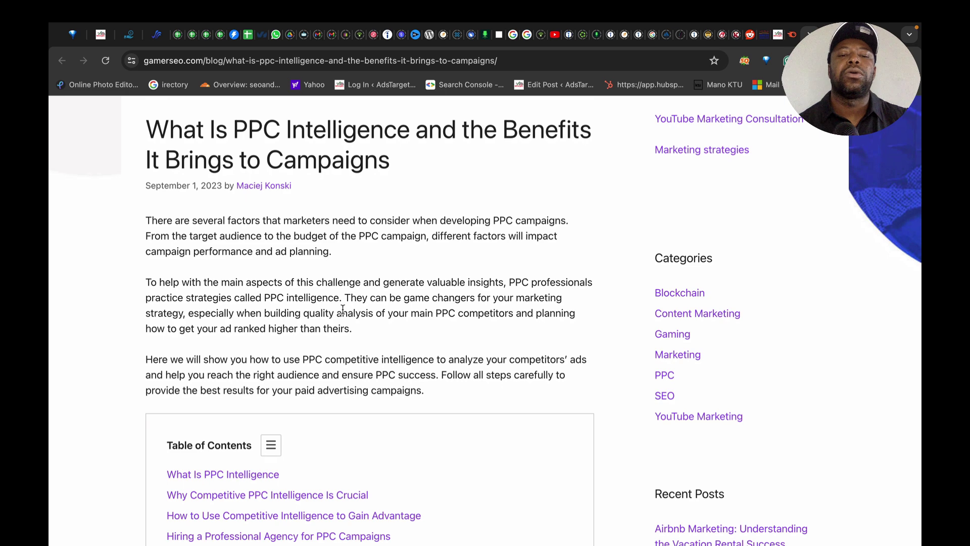
{"action": "scroll", "coordinate": [343, 309], "scroll_direction": "down", "scroll_amount": 5}
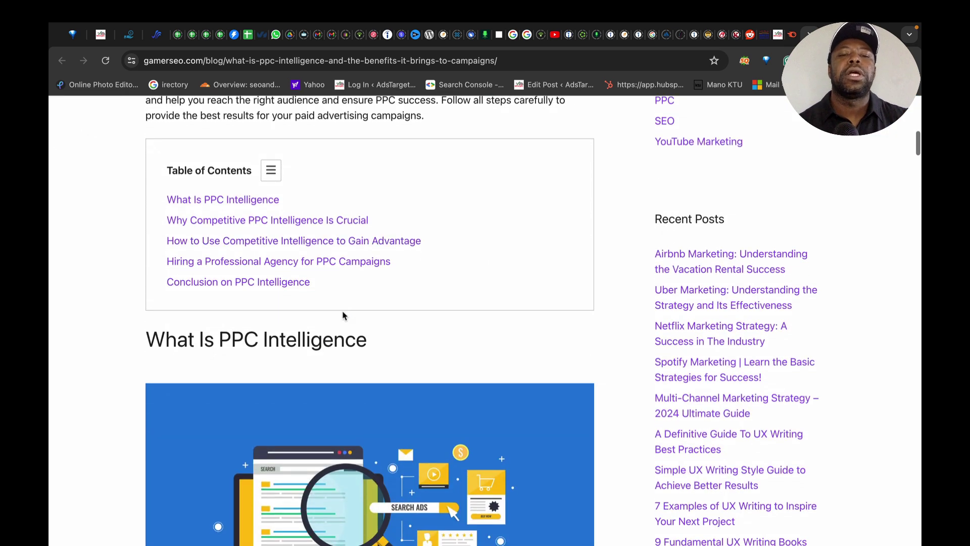
{"action": "scroll", "coordinate": [354, 362], "scroll_direction": "down", "scroll_amount": 1}
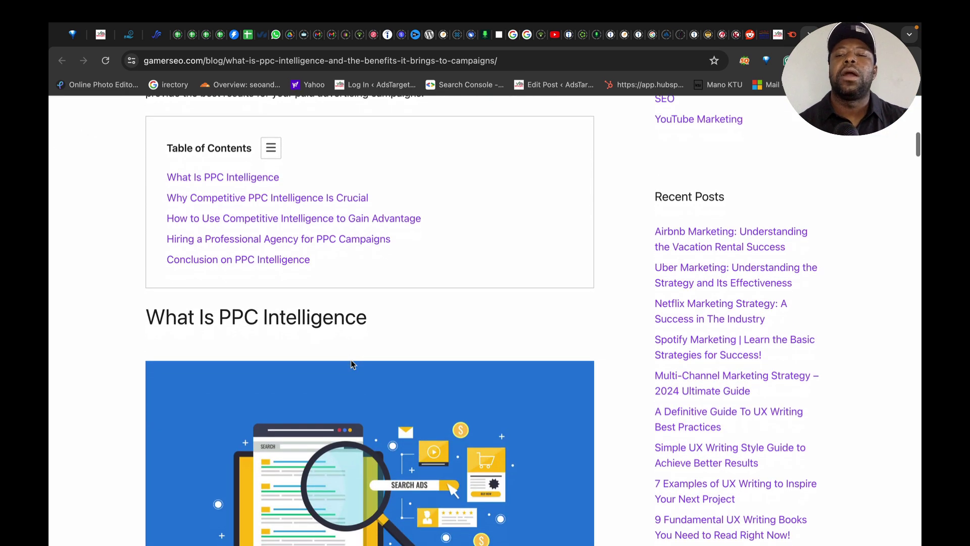
{"action": "scroll", "coordinate": [353, 362], "scroll_direction": "up", "scroll_amount": 1}
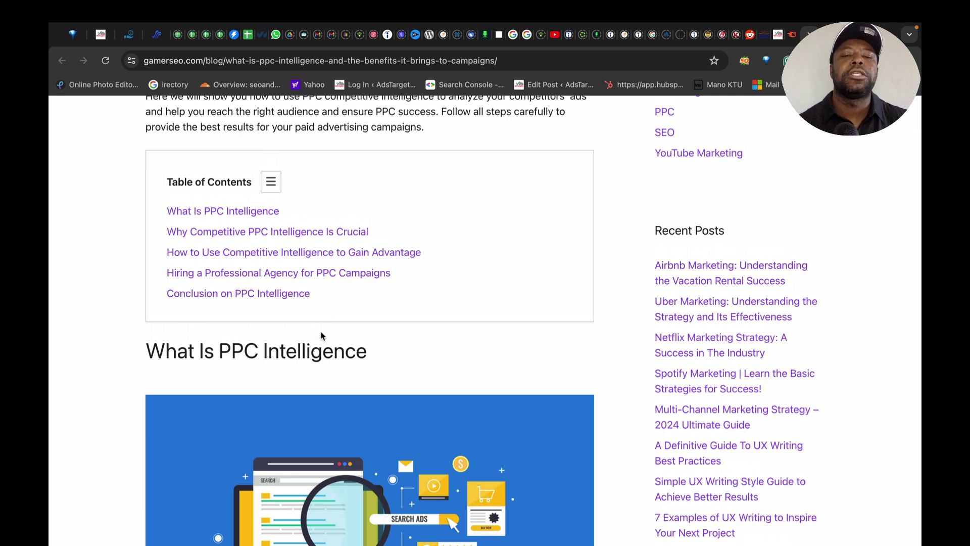
{"action": "scroll", "coordinate": [321, 336], "scroll_direction": "up", "scroll_amount": 1}
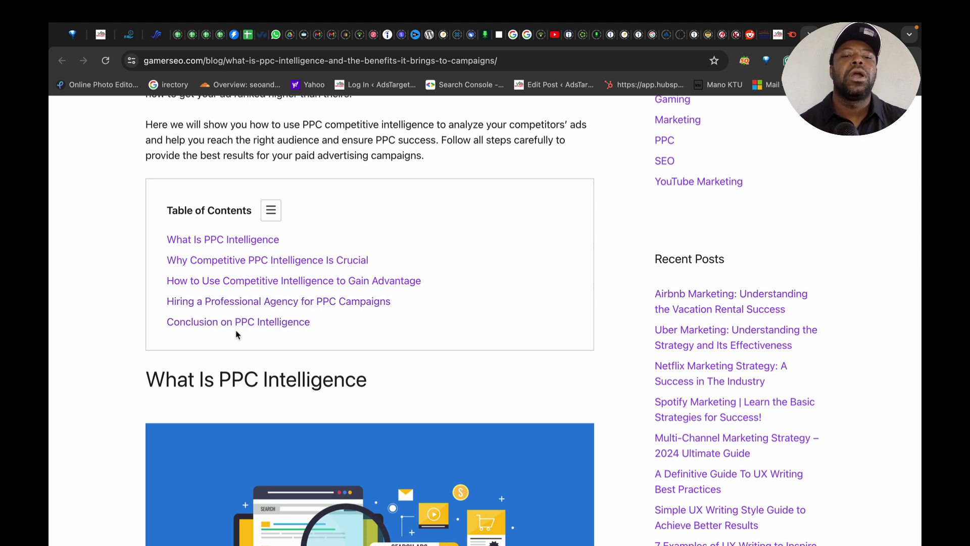
Read through the article's remaining sections, from why competitive PPC intelligence is crucial to the conclusion, author bio and related posts.
{"action": "scroll", "coordinate": [308, 341], "scroll_direction": "down", "scroll_amount": 20}
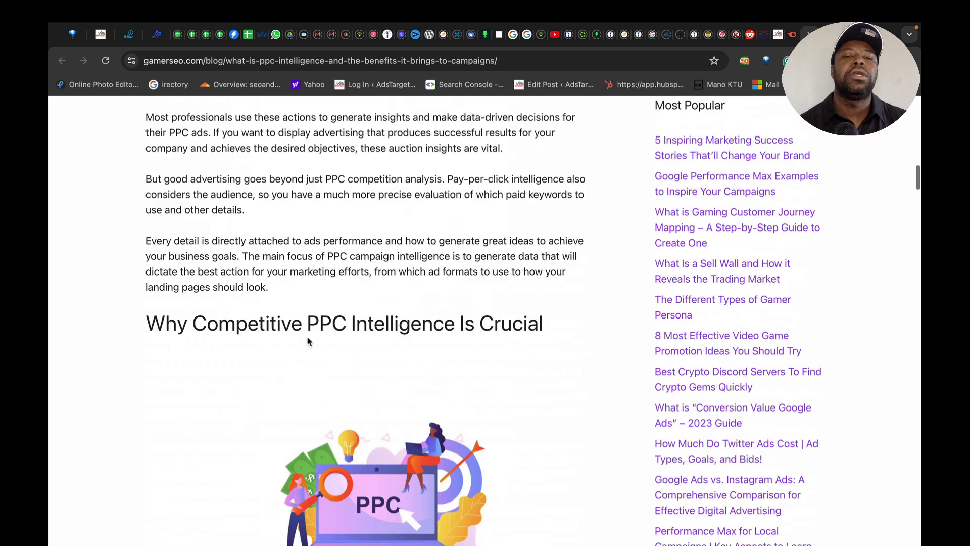
{"action": "scroll", "coordinate": [308, 341], "scroll_direction": "down", "scroll_amount": 6}
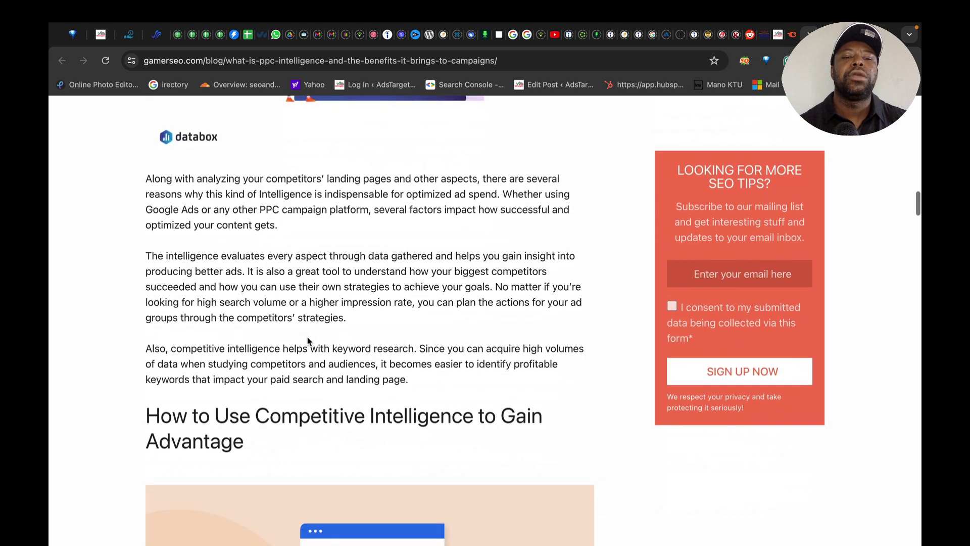
{"action": "scroll", "coordinate": [308, 341], "scroll_direction": "down", "scroll_amount": 10}
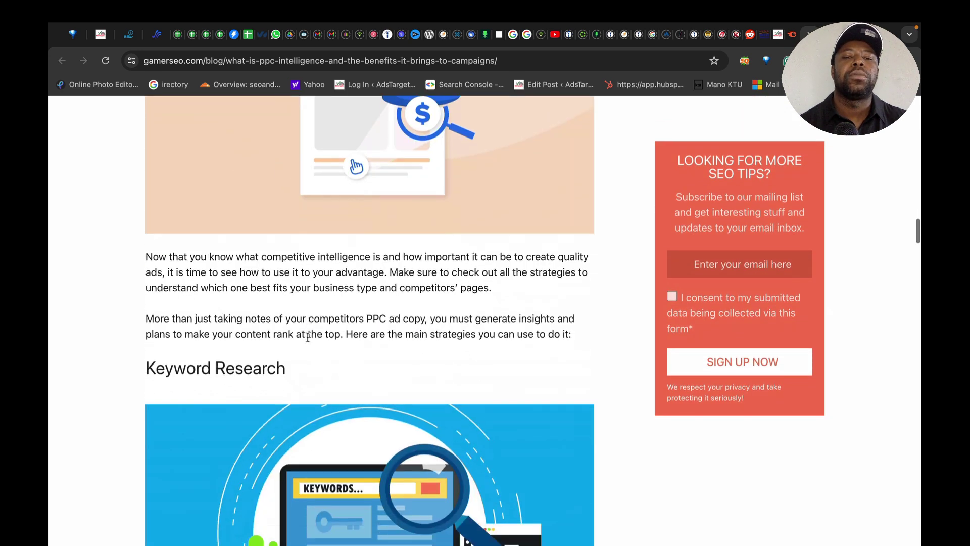
{"action": "scroll", "coordinate": [307, 340], "scroll_direction": "down", "scroll_amount": 15}
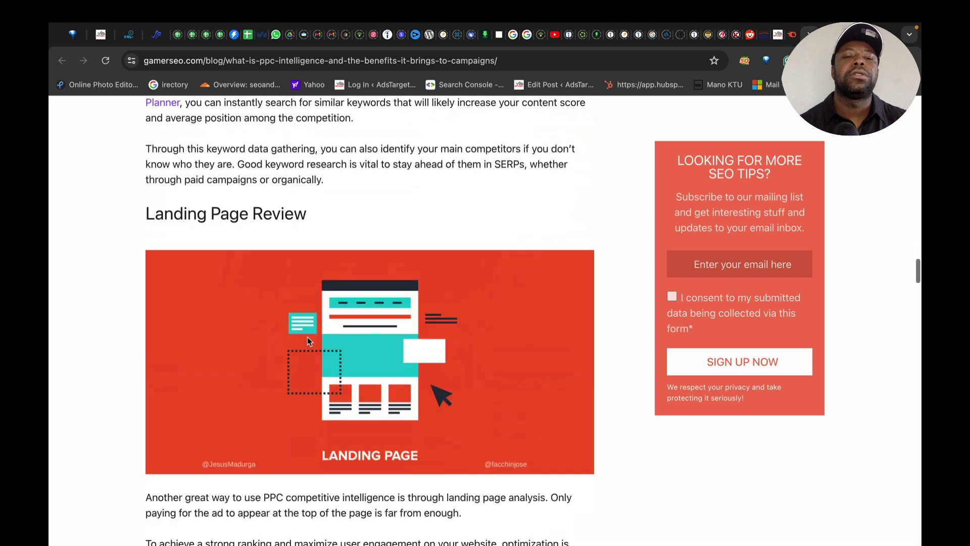
{"action": "scroll", "coordinate": [307, 340], "scroll_direction": "down", "scroll_amount": 10}
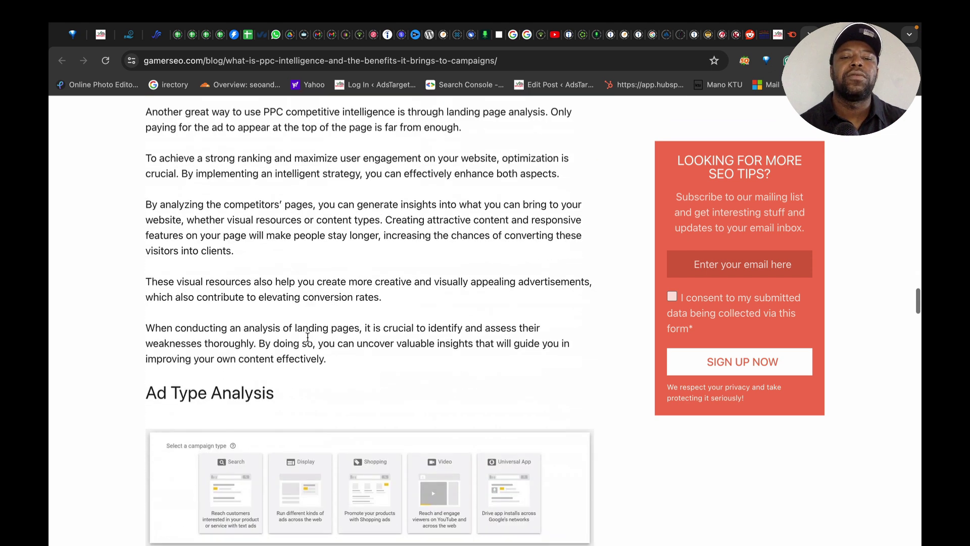
{"action": "scroll", "coordinate": [308, 341], "scroll_direction": "down", "scroll_amount": 12}
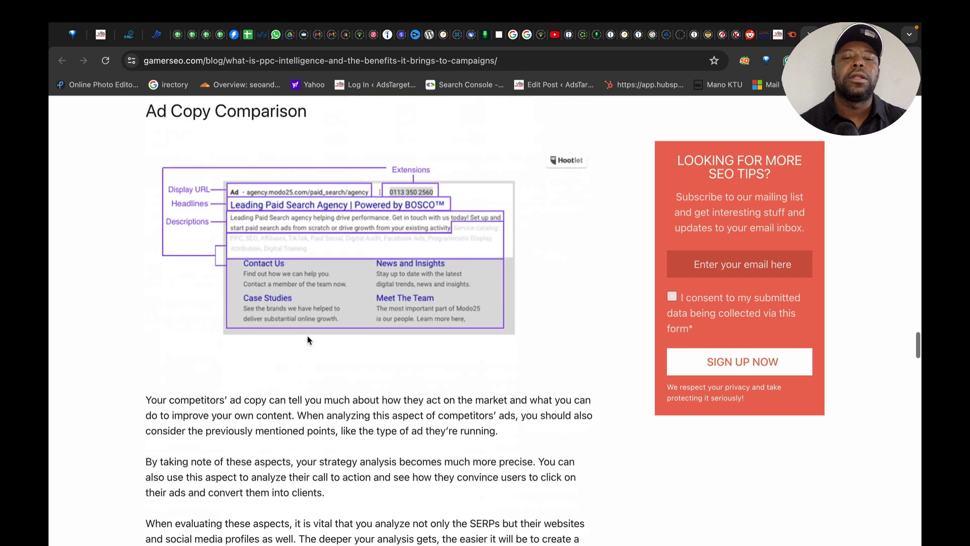
{"action": "scroll", "coordinate": [307, 335], "scroll_direction": "down", "scroll_amount": 12}
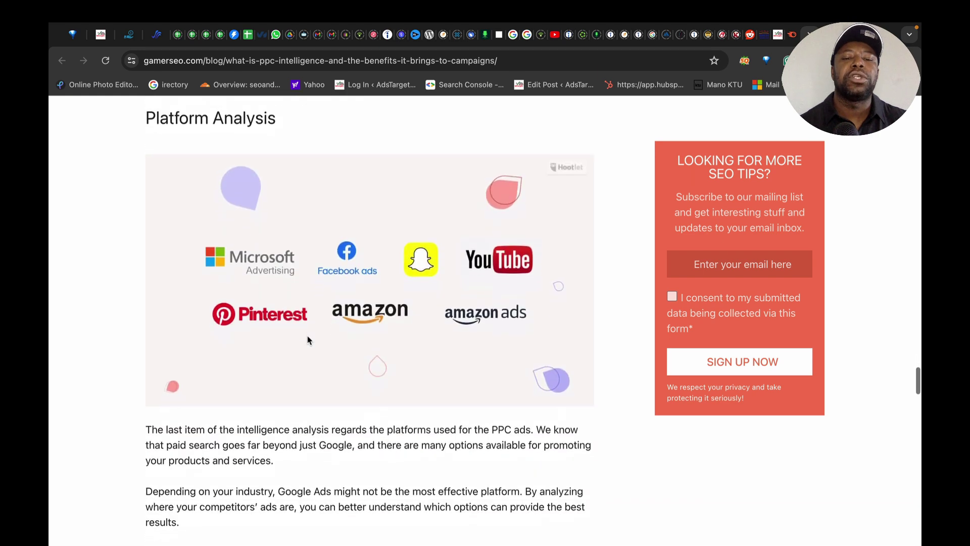
{"action": "scroll", "coordinate": [307, 339], "scroll_direction": "down", "scroll_amount": 11}
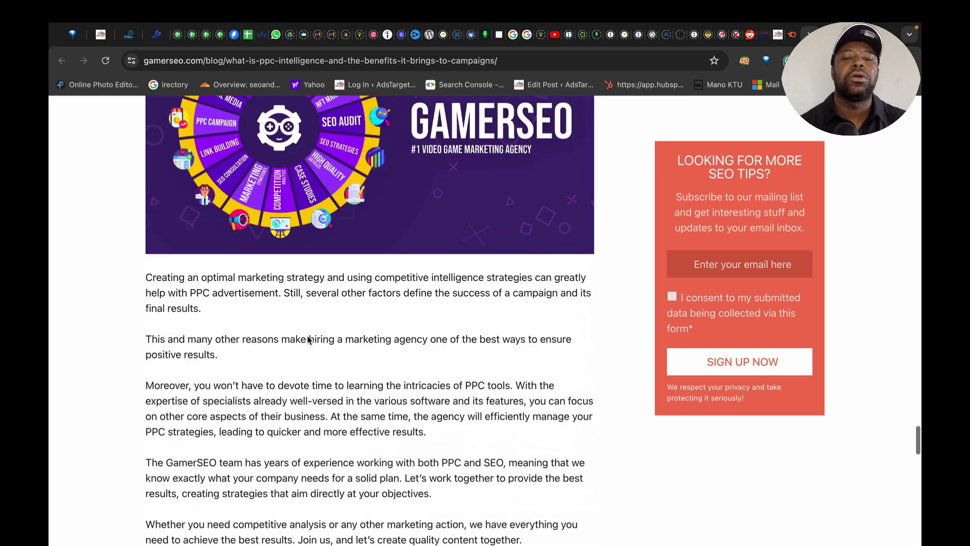
{"action": "scroll", "coordinate": [307, 335], "scroll_direction": "down", "scroll_amount": 10}
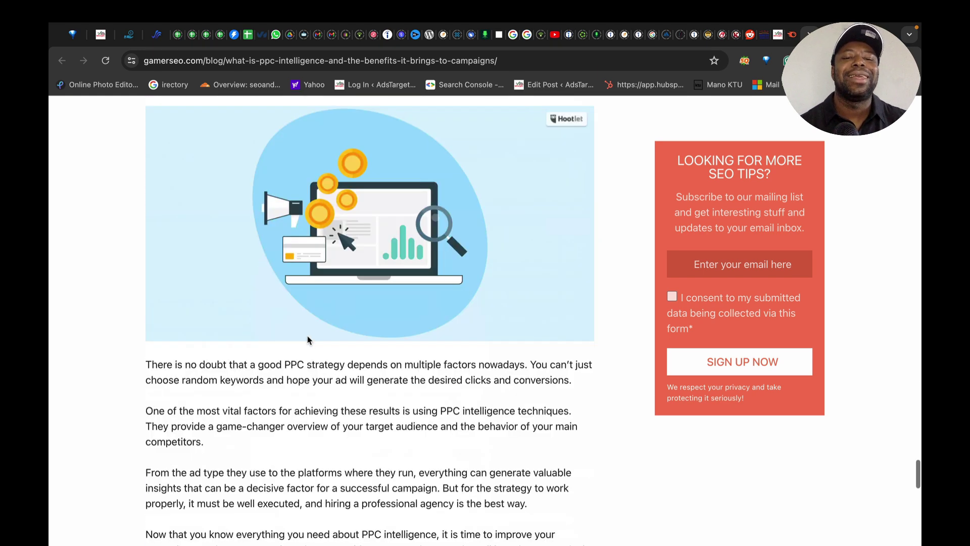
{"action": "scroll", "coordinate": [307, 335], "scroll_direction": "down", "scroll_amount": 2}
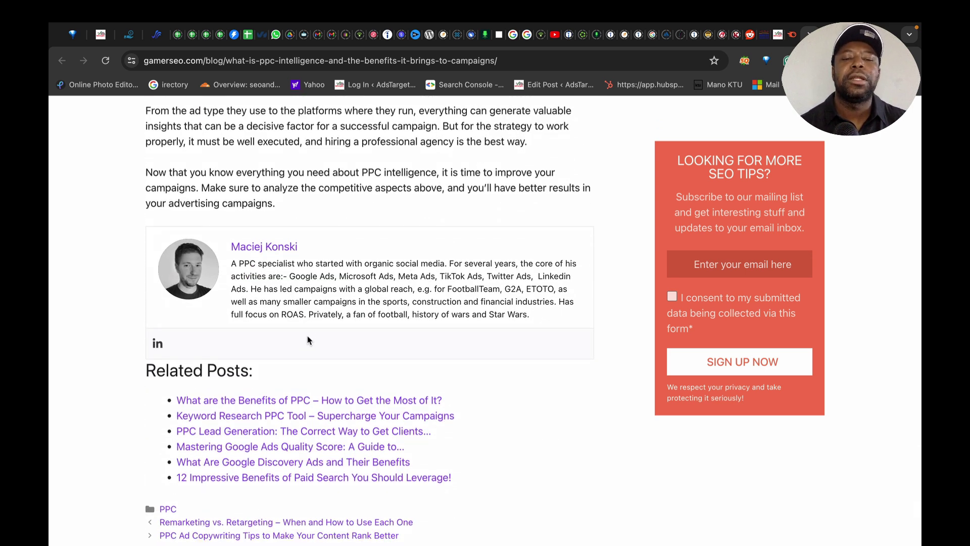
Skim back through the article's sections from the conclusion up to the headline and featured image.
{"action": "scroll", "coordinate": [309, 339], "scroll_direction": "up", "scroll_amount": 15}
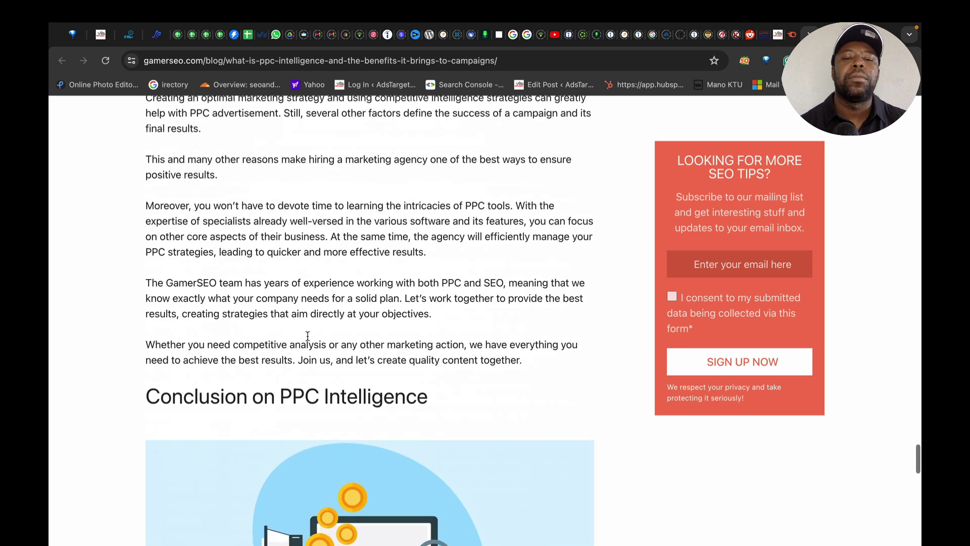
{"action": "scroll", "coordinate": [307, 336], "scroll_direction": "up", "scroll_amount": 20}
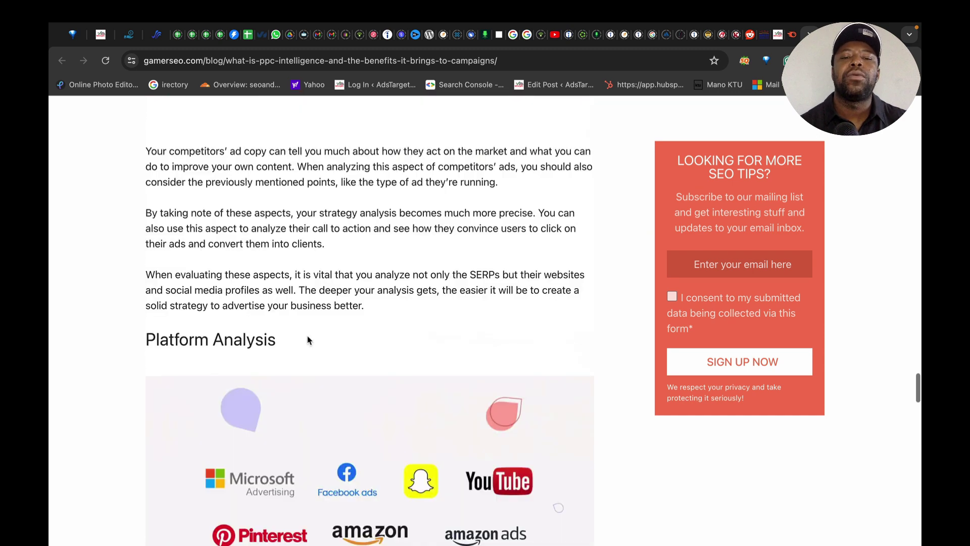
{"action": "scroll", "coordinate": [308, 339], "scroll_direction": "up", "scroll_amount": 20}
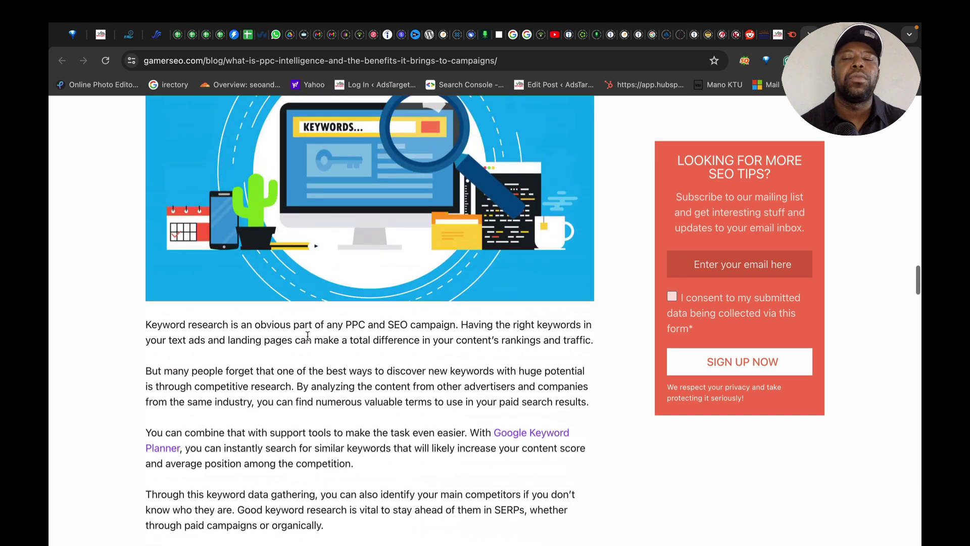
{"action": "scroll", "coordinate": [308, 338], "scroll_direction": "up", "scroll_amount": 20}
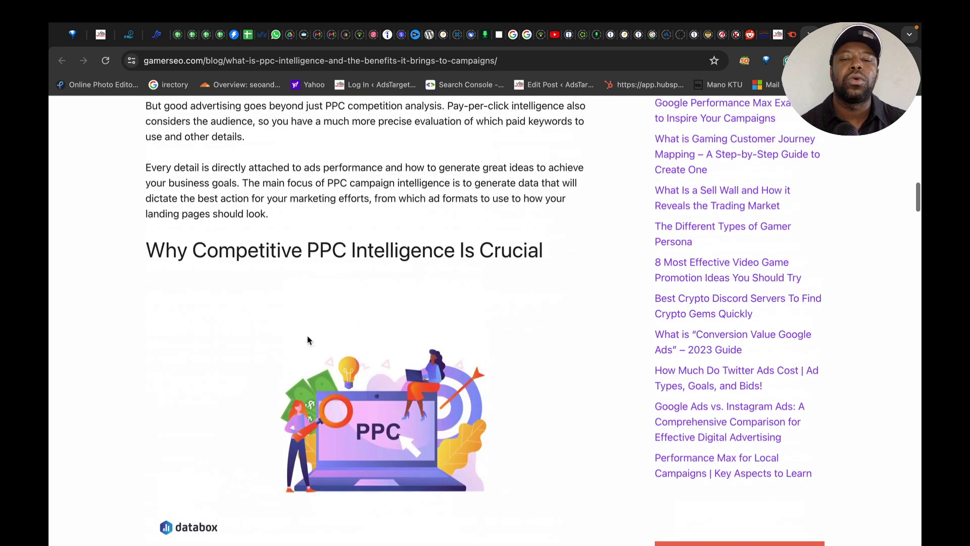
{"action": "scroll", "coordinate": [308, 338], "scroll_direction": "up", "scroll_amount": 20}
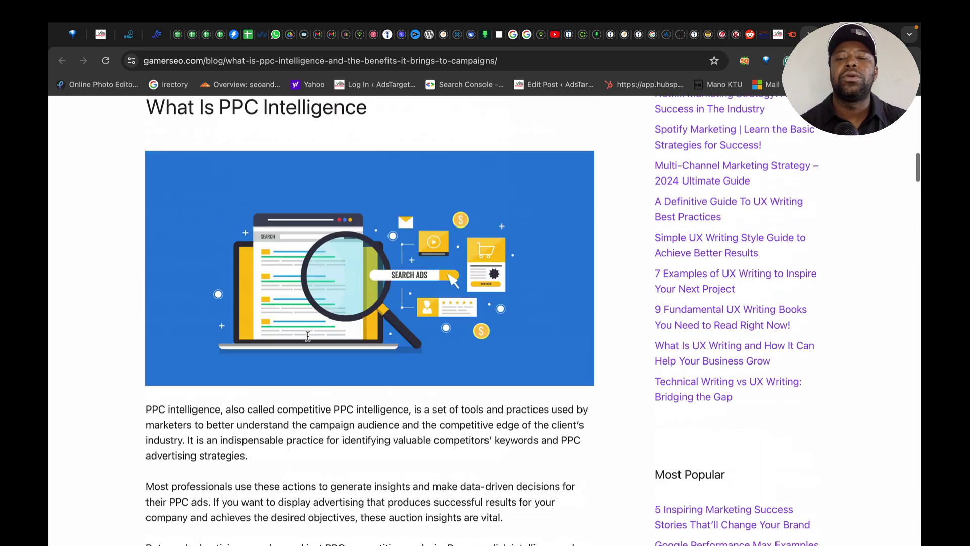
{"action": "scroll", "coordinate": [307, 336], "scroll_direction": "up", "scroll_amount": 20}
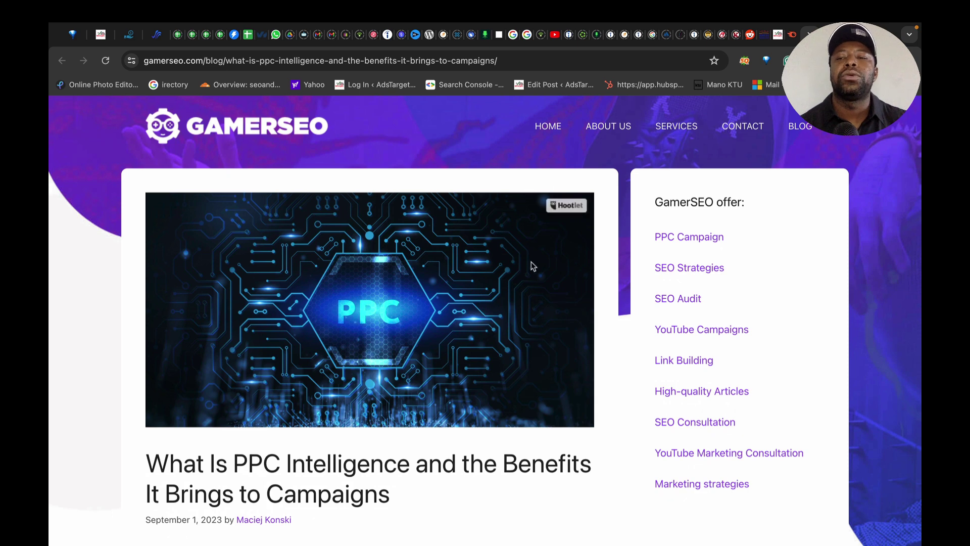
Switch back to Semrush and review gamerseo.com's organic search positions, from "unique content" down to "gamers in the future".
{"action": "left_click", "coordinate": [791, 34]}
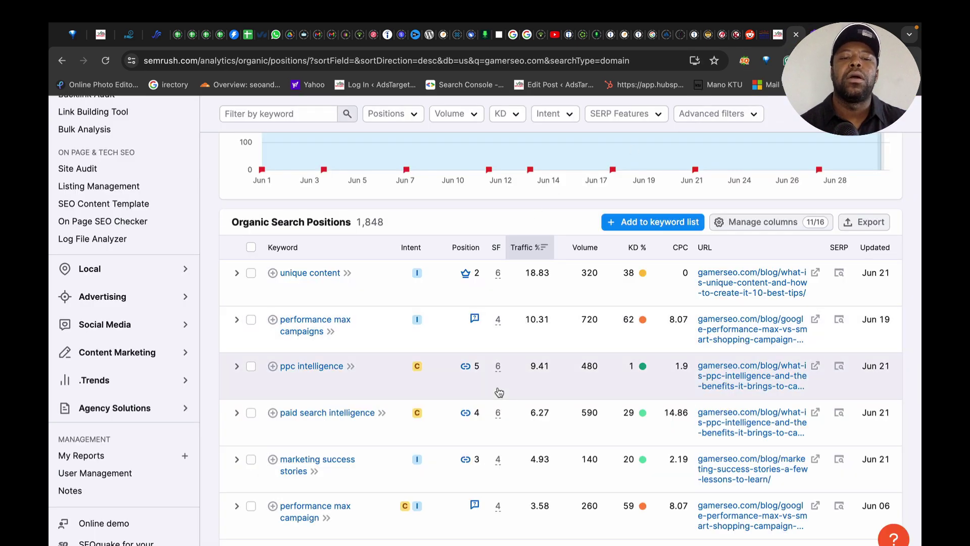
{"action": "scroll", "coordinate": [499, 392], "scroll_direction": "down", "scroll_amount": 1}
{"action": "scroll", "coordinate": [499, 392], "scroll_direction": "down", "scroll_amount": 1}
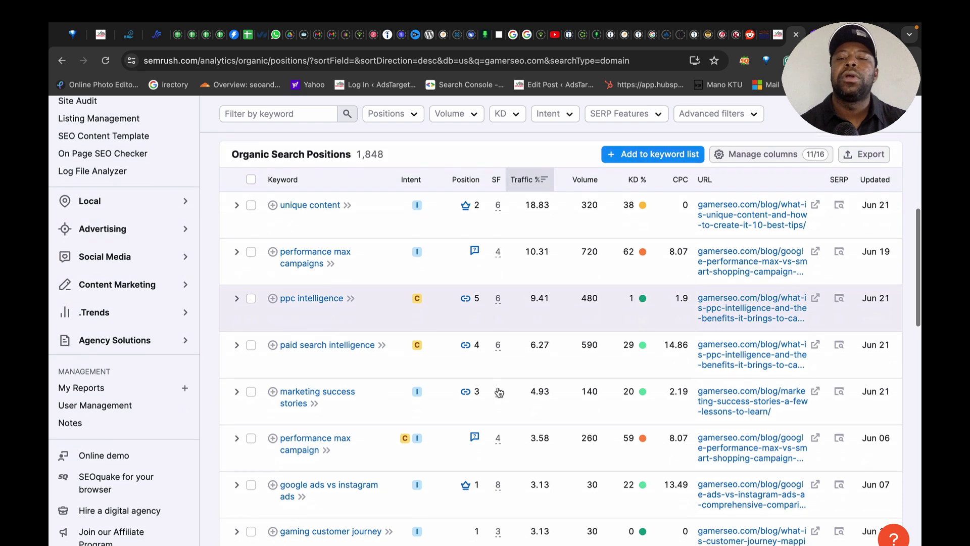
{"action": "scroll", "coordinate": [499, 392], "scroll_direction": "down", "scroll_amount": 1}
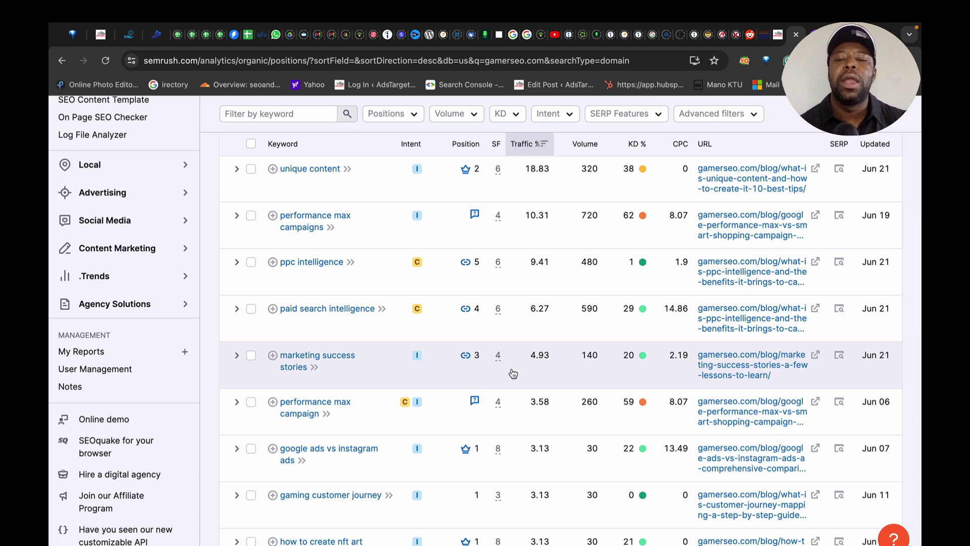
{"action": "scroll", "coordinate": [513, 372], "scroll_direction": "down", "scroll_amount": 2}
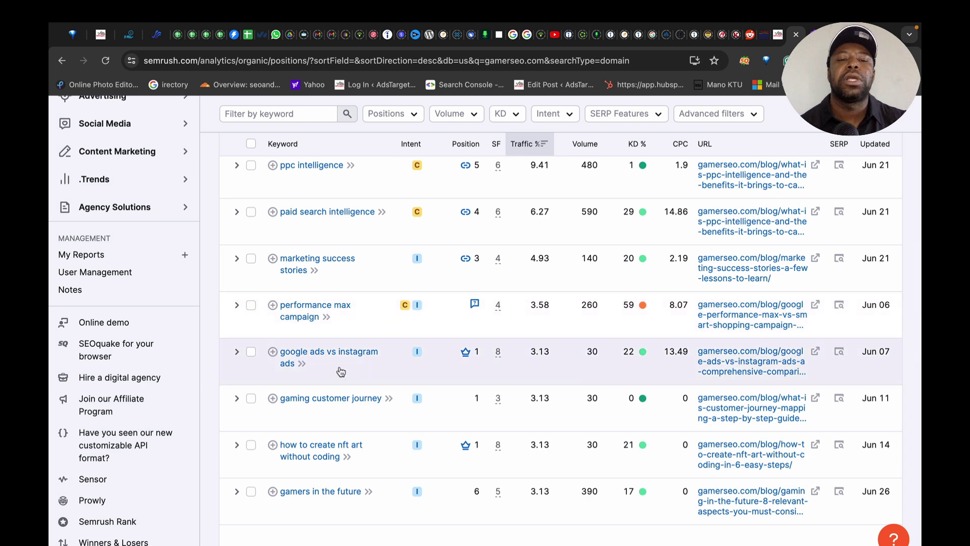
Review gamerseo.com's Organic Research summary and traffic trend again, and recheck its ranking keywords and their page URLs.
{"action": "scroll", "coordinate": [367, 458], "scroll_direction": "up", "scroll_amount": 10}
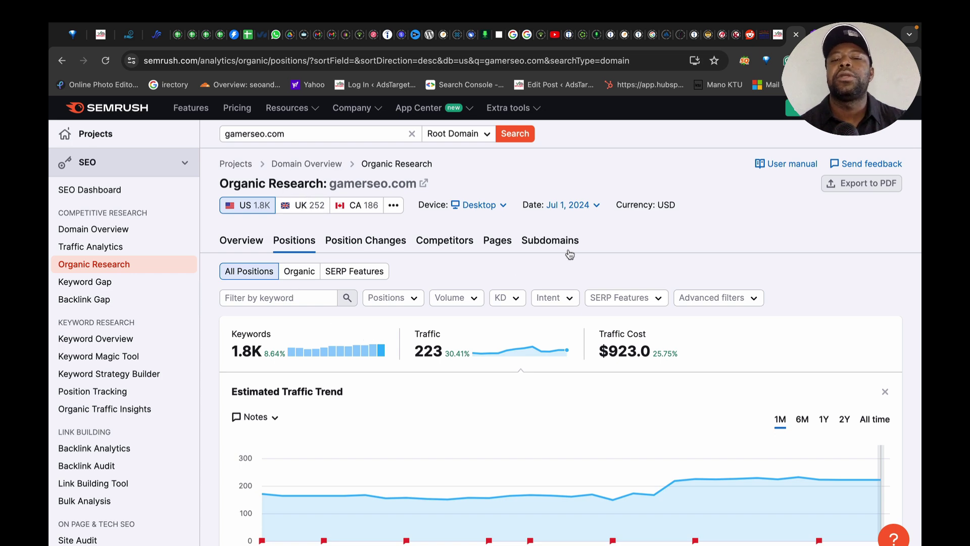
{"action": "scroll", "coordinate": [375, 400], "scroll_direction": "down", "scroll_amount": 7}
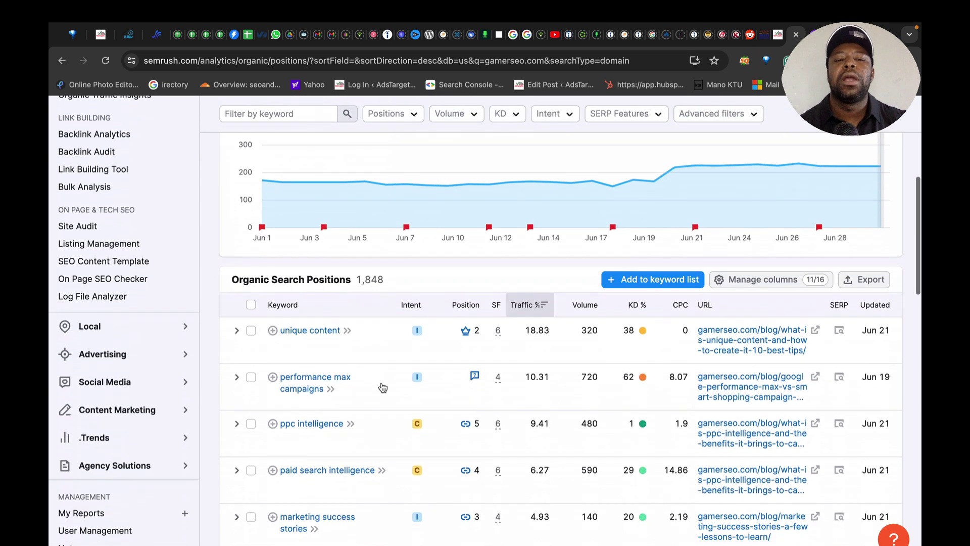
{"action": "scroll", "coordinate": [382, 387], "scroll_direction": "down", "scroll_amount": 2}
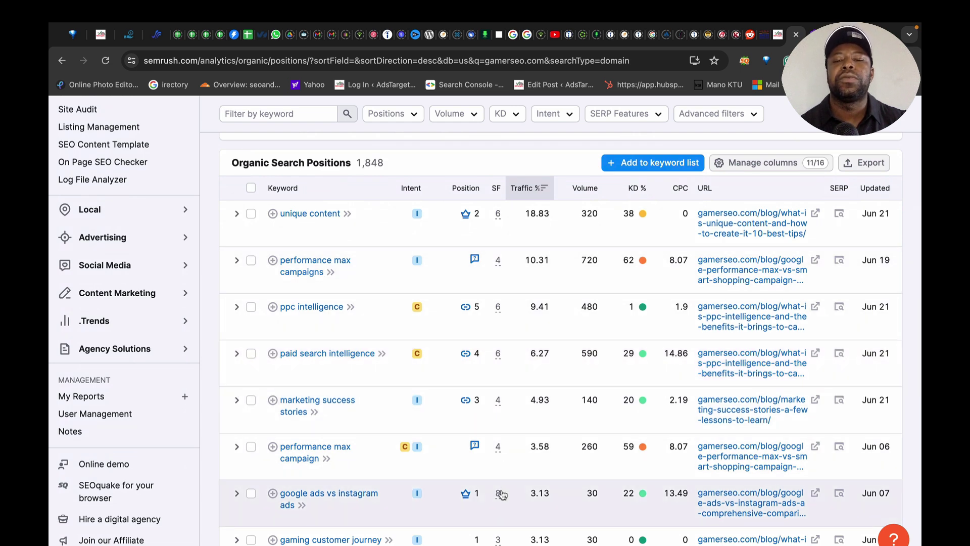
{"action": "scroll", "coordinate": [501, 494], "scroll_direction": "down", "scroll_amount": 2}
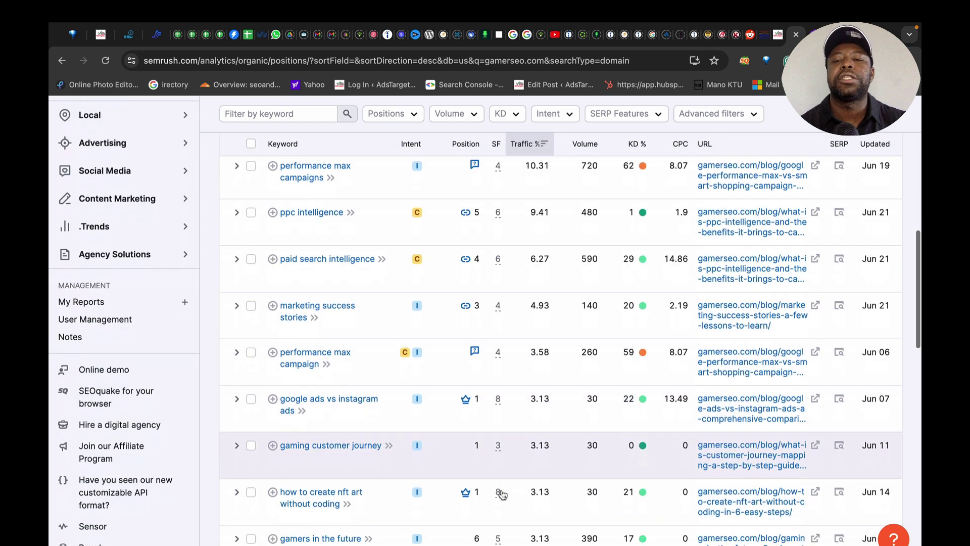
{"action": "scroll", "coordinate": [501, 494], "scroll_direction": "up", "scroll_amount": 3}
{"action": "scroll", "coordinate": [501, 494], "scroll_direction": "up", "scroll_amount": 1}
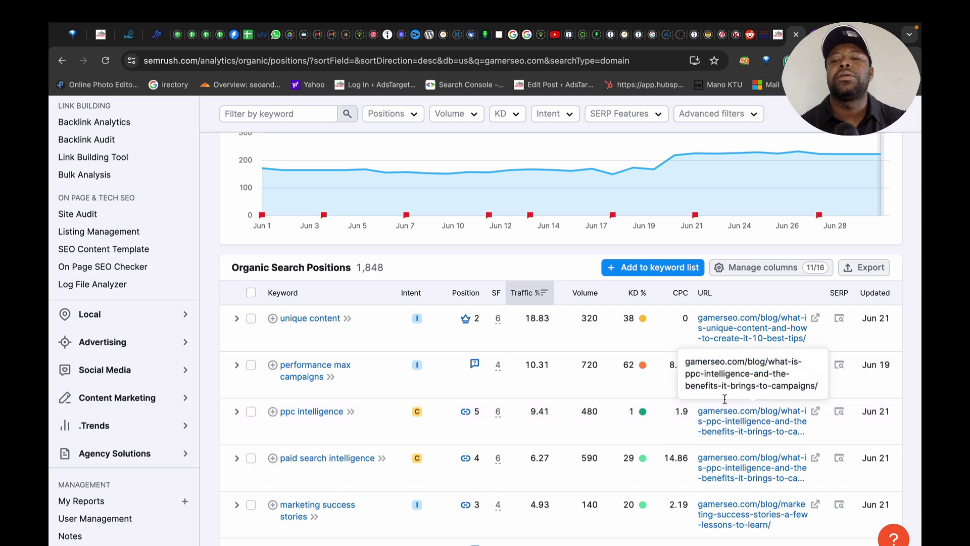
{"action": "scroll", "coordinate": [396, 446], "scroll_direction": "up", "scroll_amount": 6}
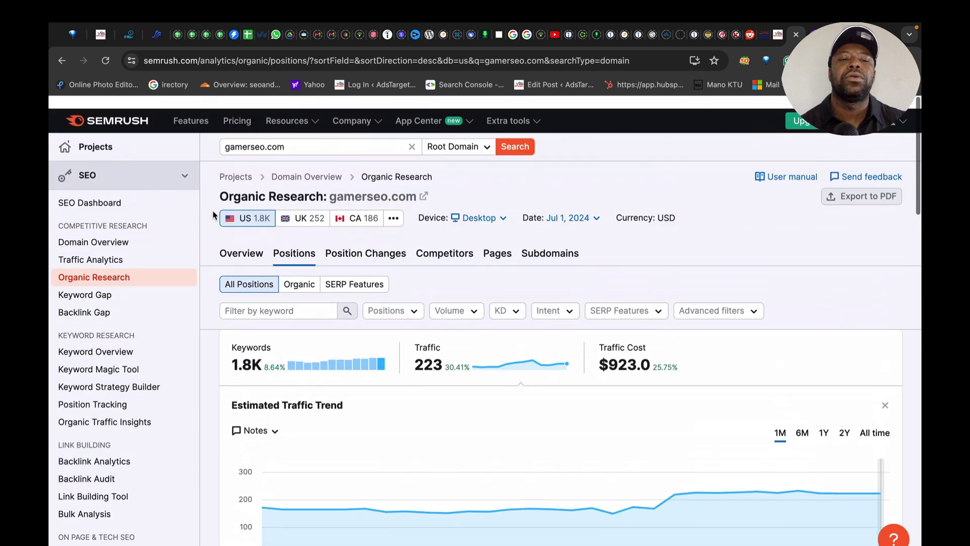
Return to the organic competitors list for adstargets.com and try to open the competitor duncanjonesnz.com.
{"action": "left_click", "coordinate": [63, 61]}
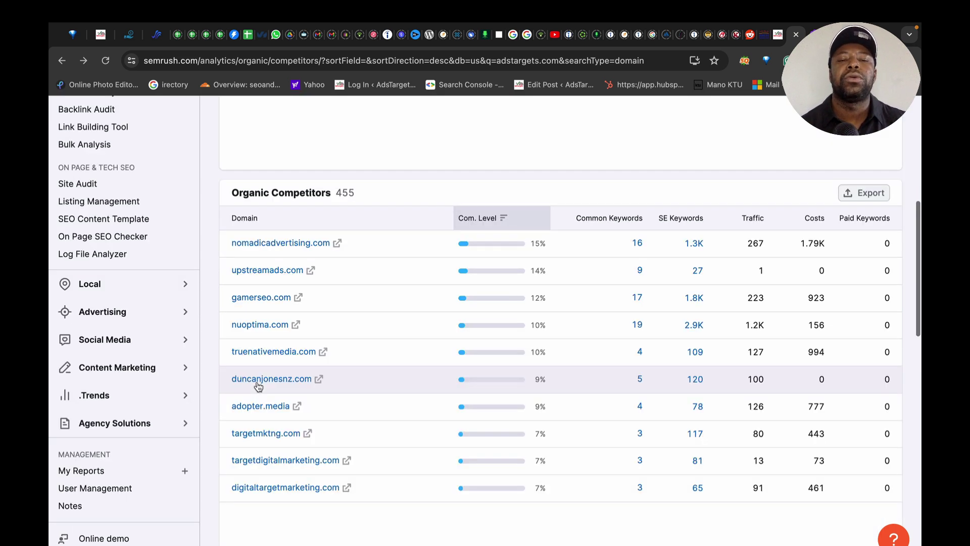
{"action": "left_click", "coordinate": [258, 384]}
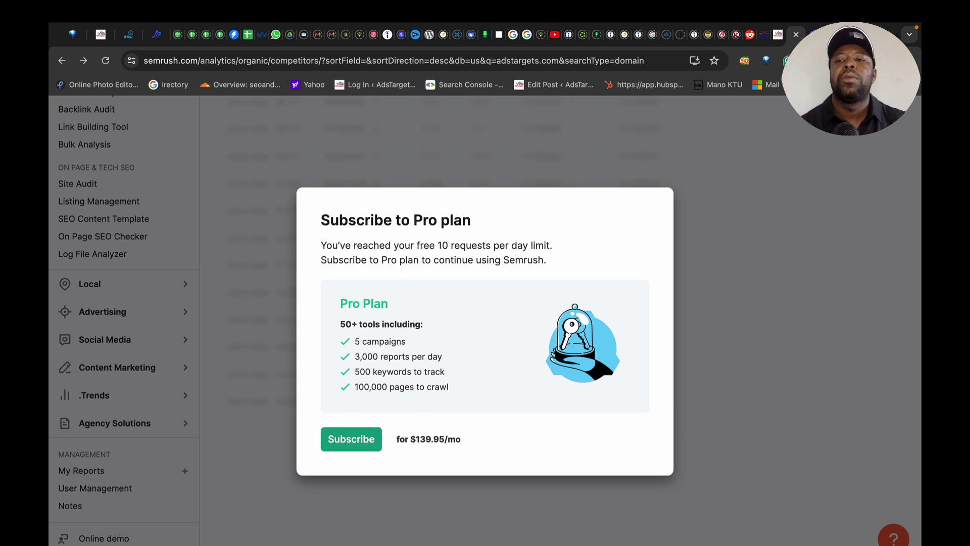
Switch to the GamerSEO PPC intelligence article and skim it from the title down to the start of the Keyword Research section.
{"action": "left_click", "coordinate": [814, 34]}
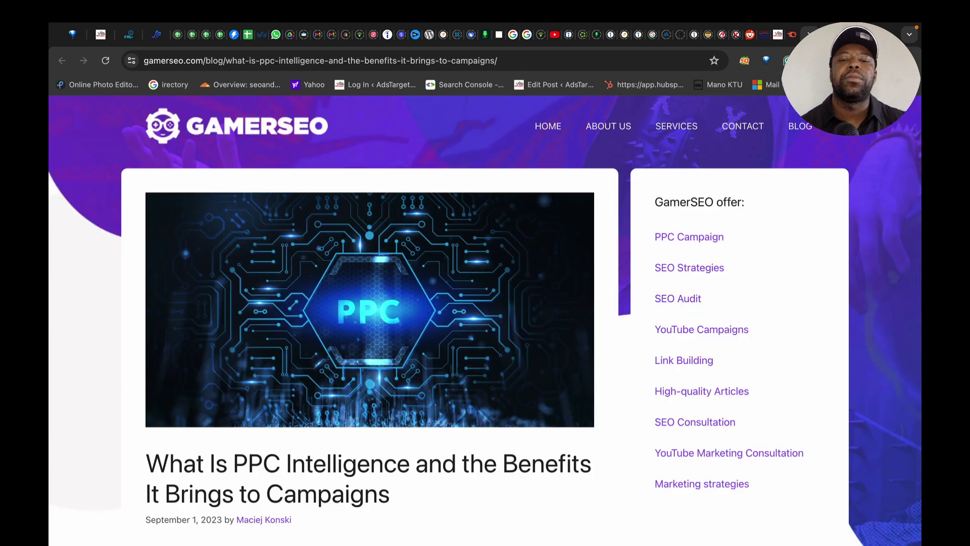
{"action": "scroll", "coordinate": [650, 419], "scroll_direction": "down", "scroll_amount": 9}
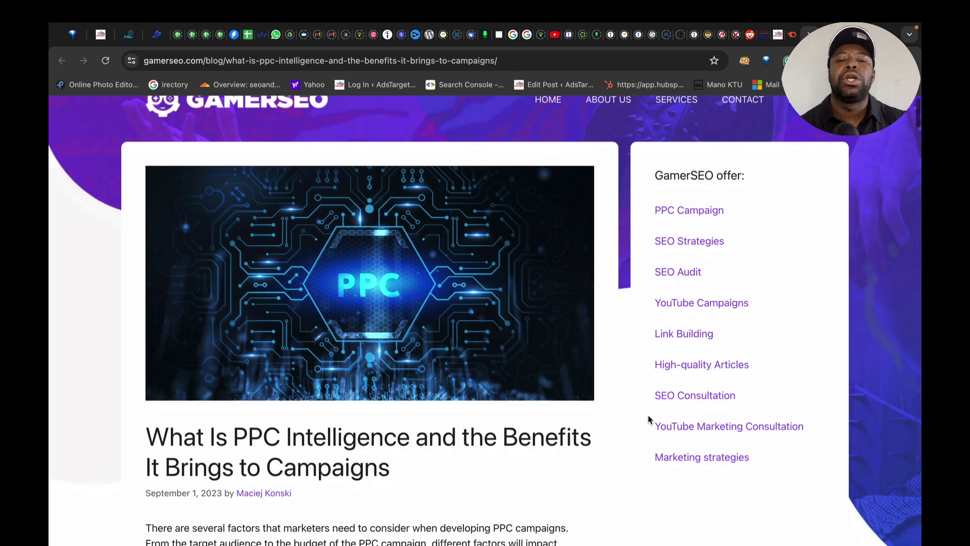
{"action": "scroll", "coordinate": [650, 419], "scroll_direction": "down", "scroll_amount": 12}
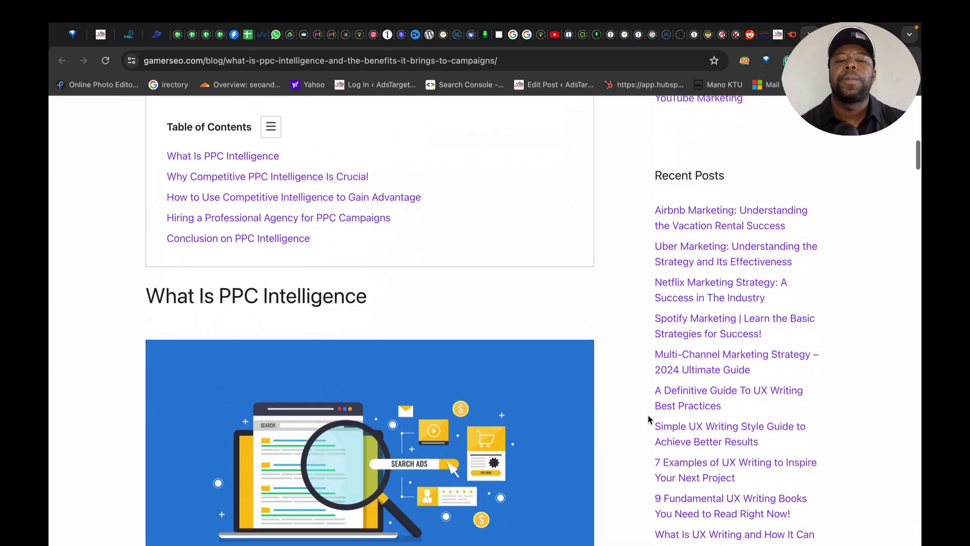
{"action": "scroll", "coordinate": [650, 419], "scroll_direction": "down", "scroll_amount": 2}
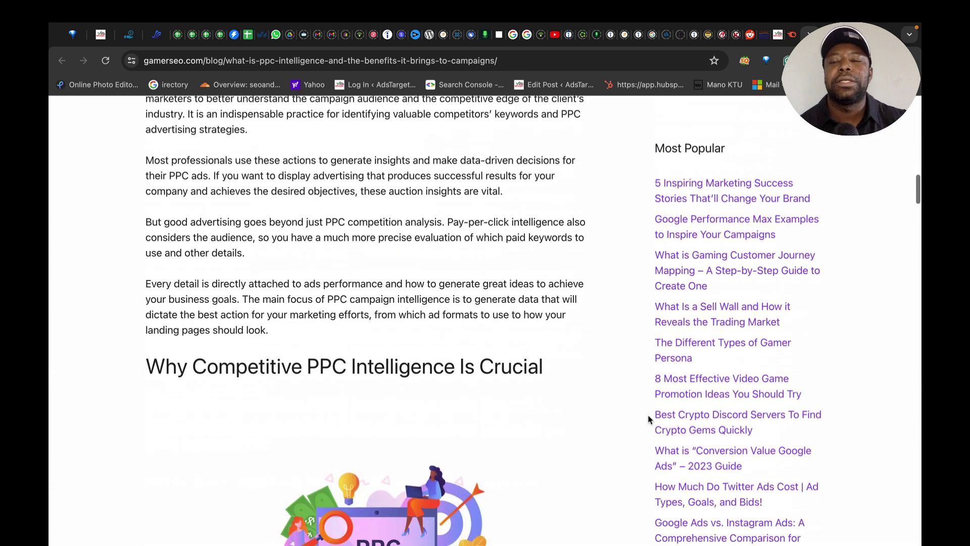
{"action": "scroll", "coordinate": [650, 374], "scroll_direction": "down", "scroll_amount": 3}
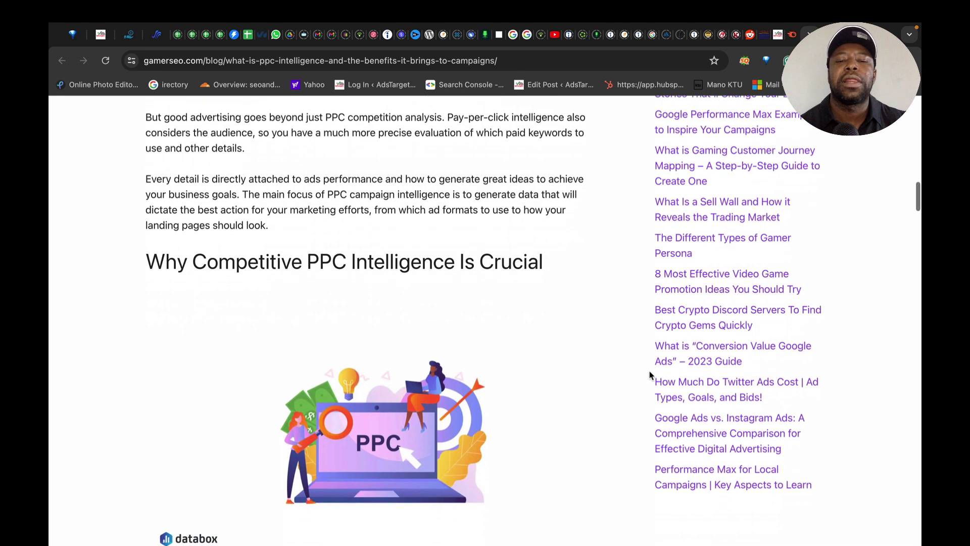
{"action": "scroll", "coordinate": [651, 374], "scroll_direction": "down", "scroll_amount": 3}
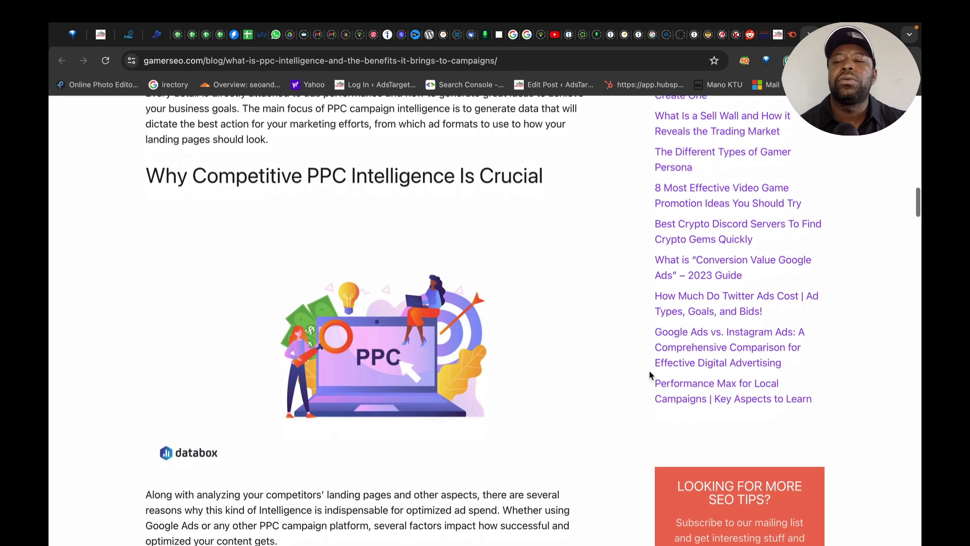
{"action": "scroll", "coordinate": [650, 373], "scroll_direction": "down", "scroll_amount": 9}
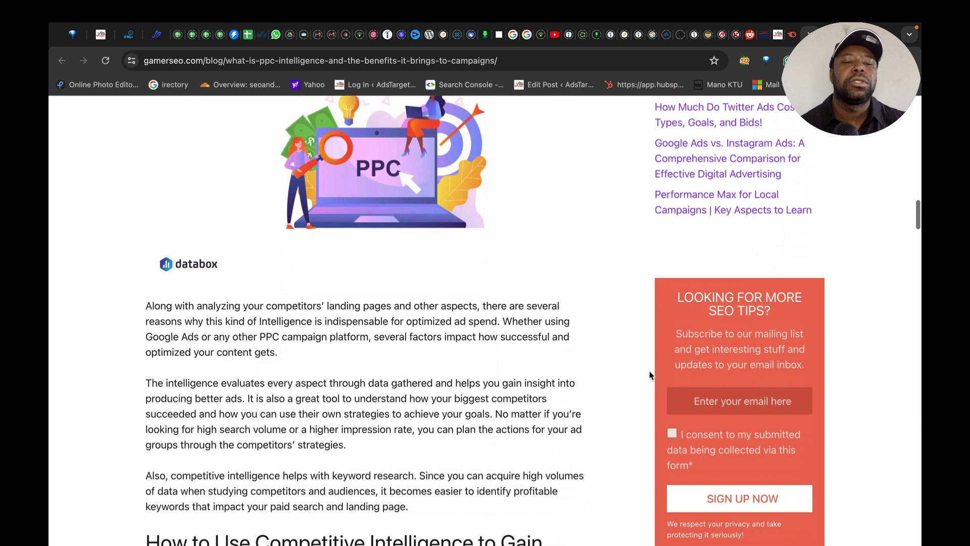
{"action": "scroll", "coordinate": [650, 374], "scroll_direction": "down", "scroll_amount": 9}
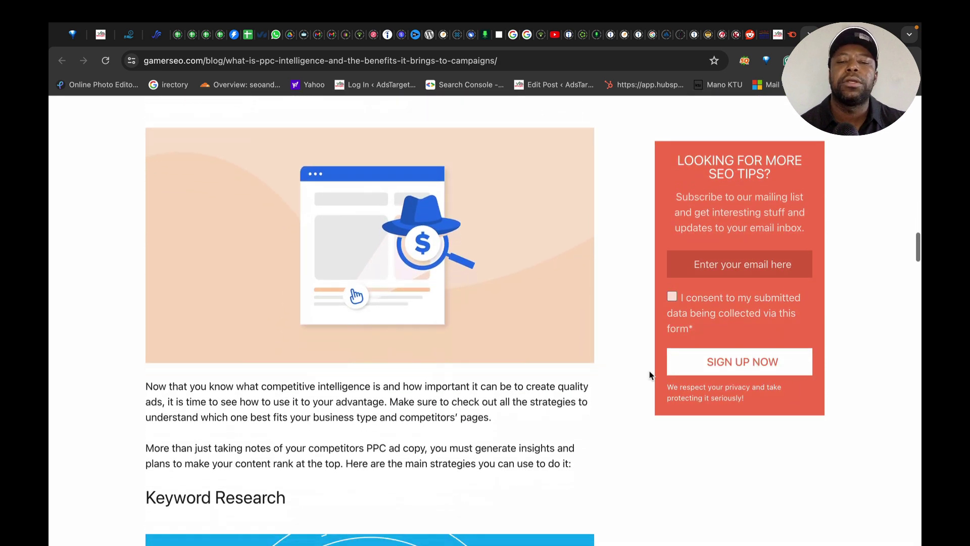
Examine the article's keyword research, landing page, ad type and ad copy sections, continuing to the Platform Analysis heading.
{"action": "scroll", "coordinate": [651, 373], "scroll_direction": "down", "scroll_amount": 6}
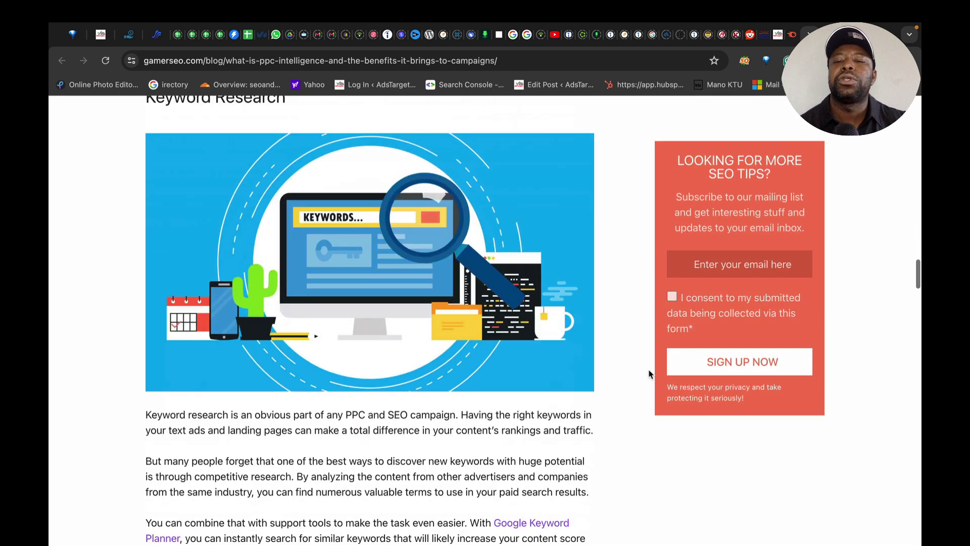
{"action": "scroll", "coordinate": [651, 374], "scroll_direction": "down", "scroll_amount": 8}
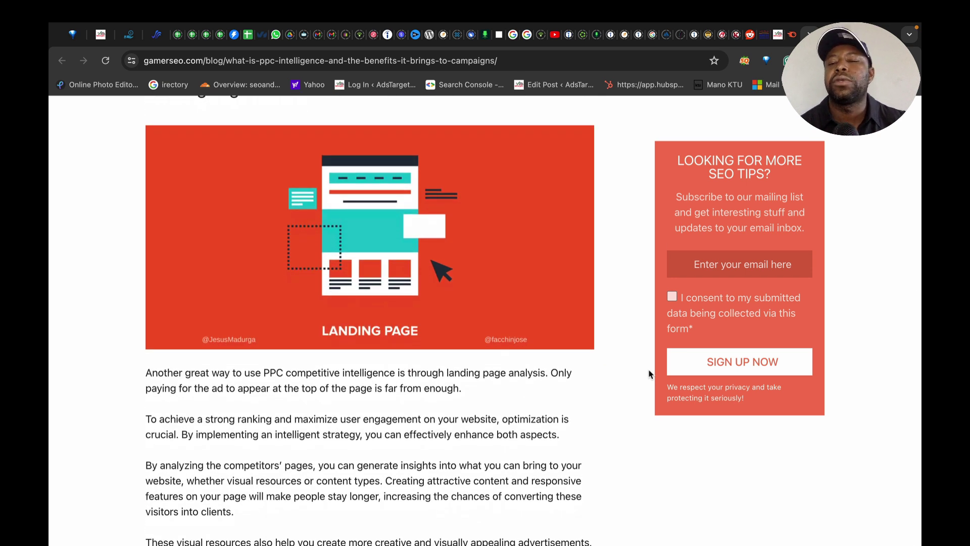
{"action": "scroll", "coordinate": [651, 374], "scroll_direction": "down", "scroll_amount": 8}
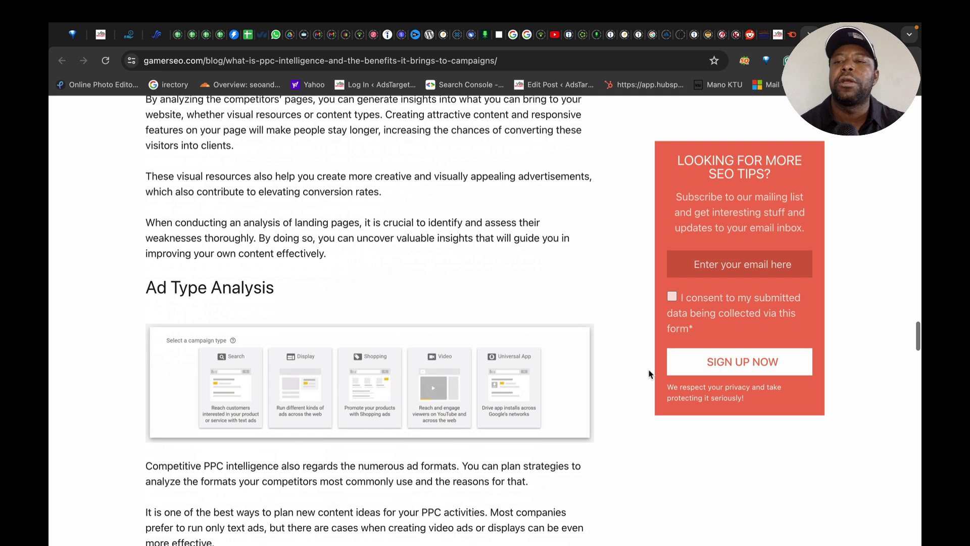
{"action": "scroll", "coordinate": [650, 374], "scroll_direction": "down", "scroll_amount": 3}
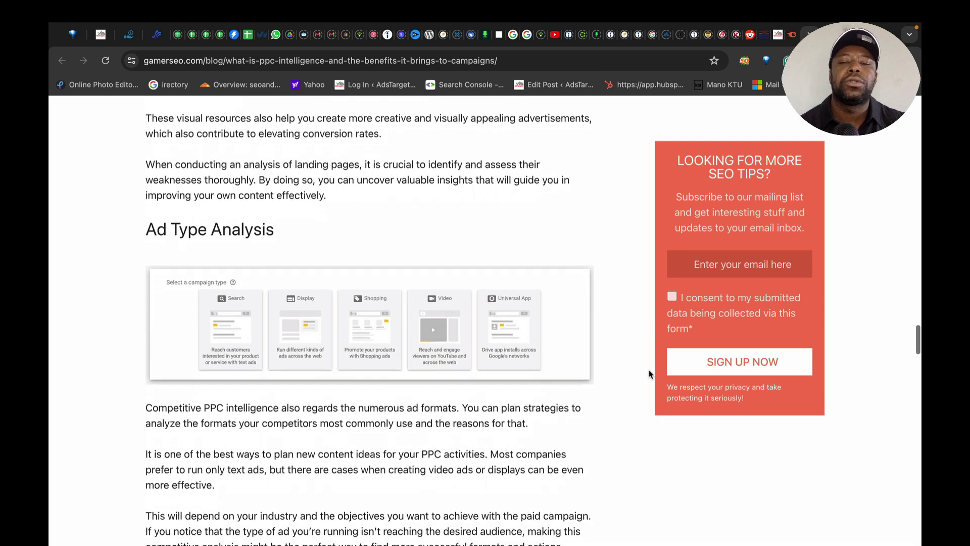
{"action": "scroll", "coordinate": [650, 374], "scroll_direction": "down", "scroll_amount": 2}
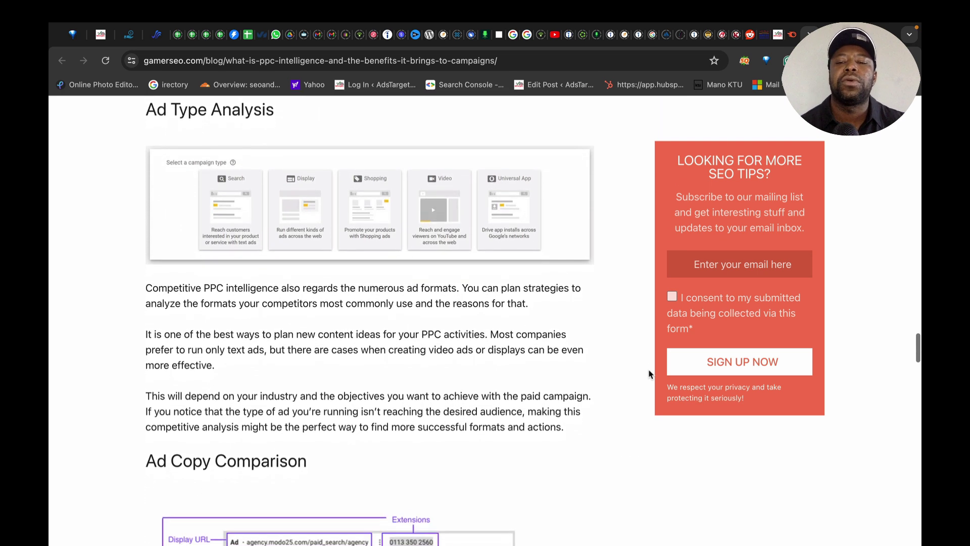
{"action": "scroll", "coordinate": [651, 374], "scroll_direction": "down", "scroll_amount": 3}
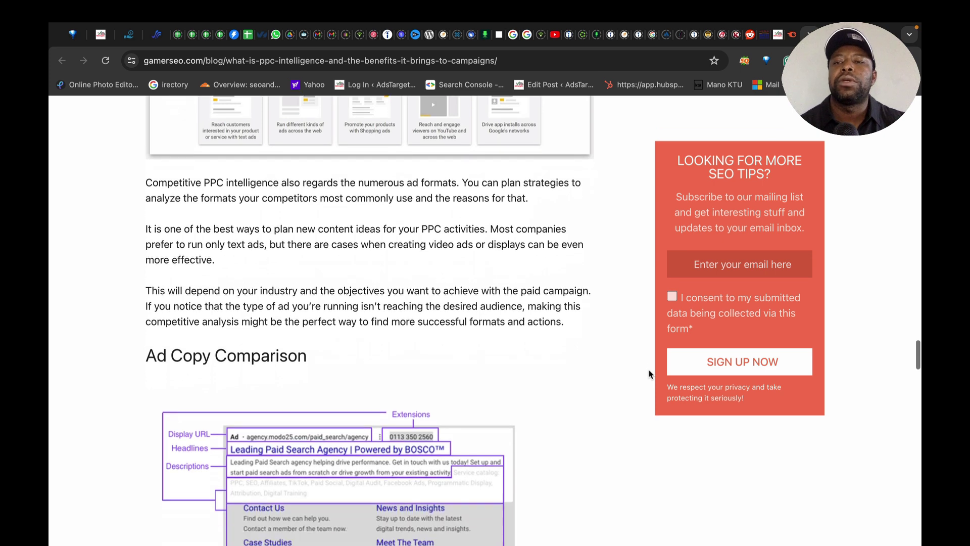
{"action": "scroll", "coordinate": [651, 374], "scroll_direction": "down", "scroll_amount": 10}
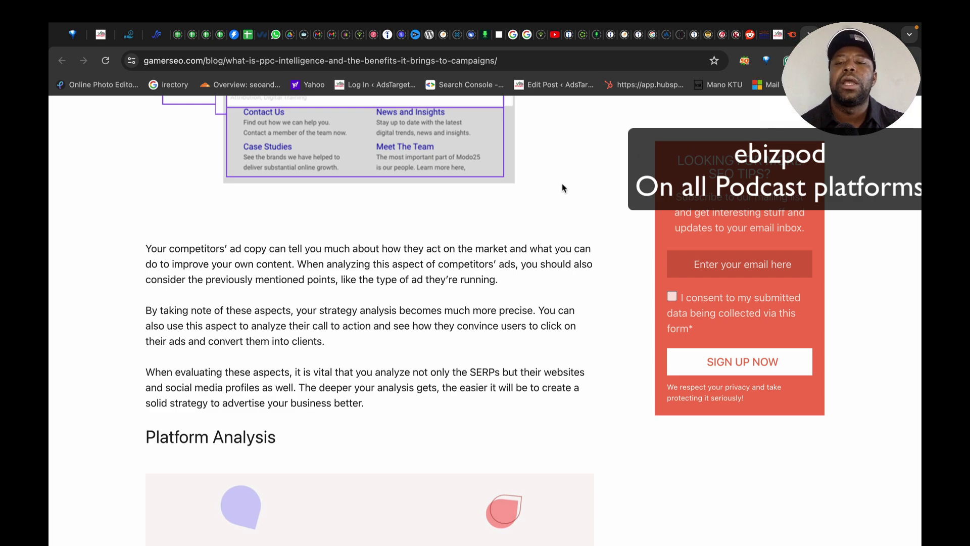
Return from the Platform Analysis section to the article's featured image and title.
{"action": "scroll", "coordinate": [564, 188], "scroll_direction": "up", "scroll_amount": 20}
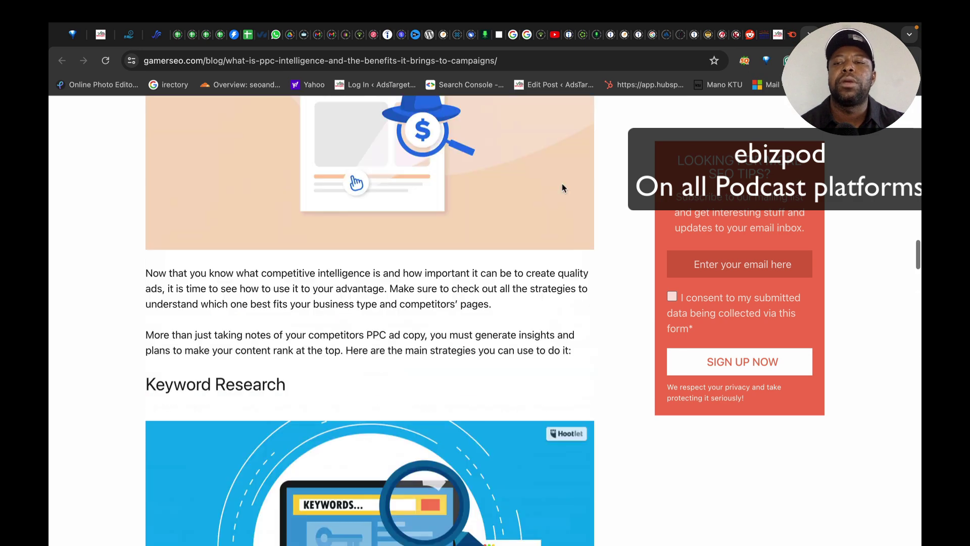
{"action": "scroll", "coordinate": [564, 188], "scroll_direction": "up", "scroll_amount": 10}
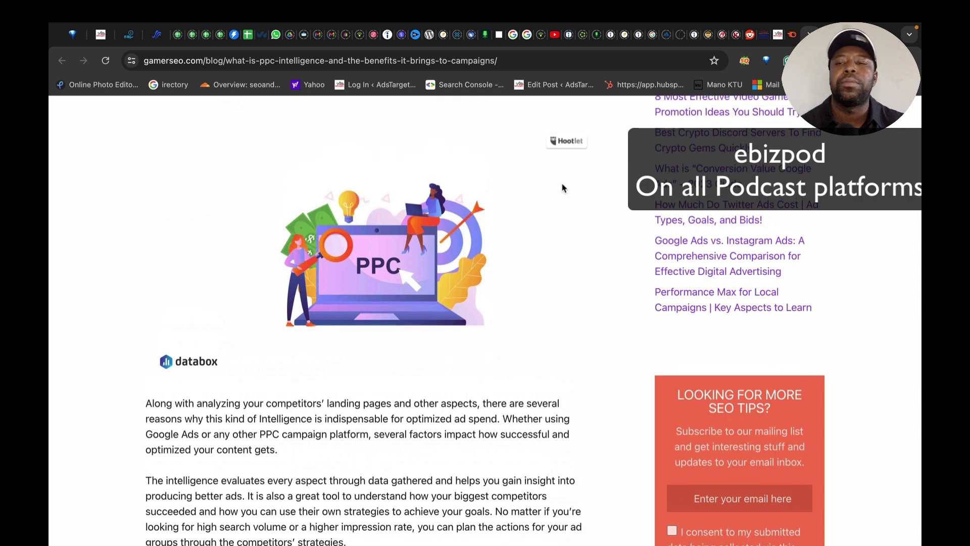
{"action": "scroll", "coordinate": [564, 188], "scroll_direction": "up", "scroll_amount": 20}
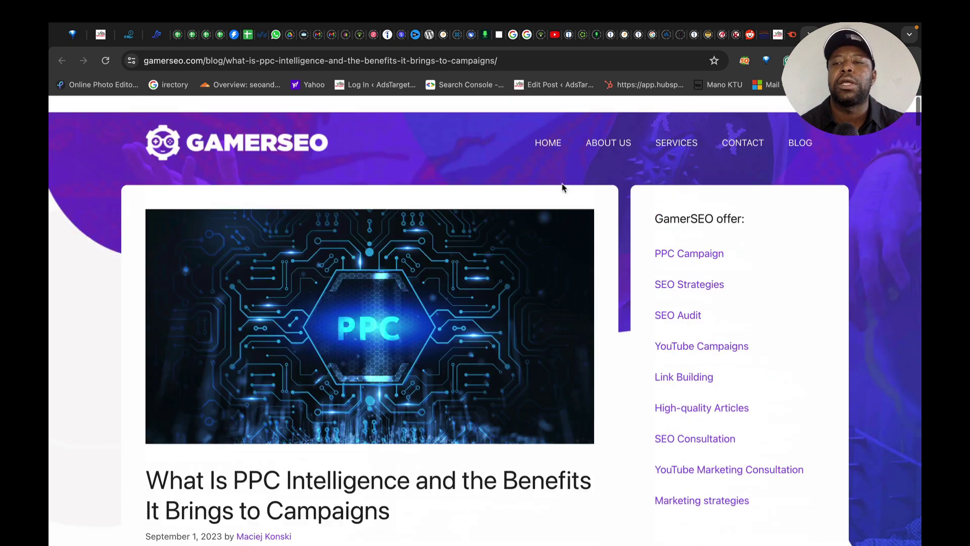